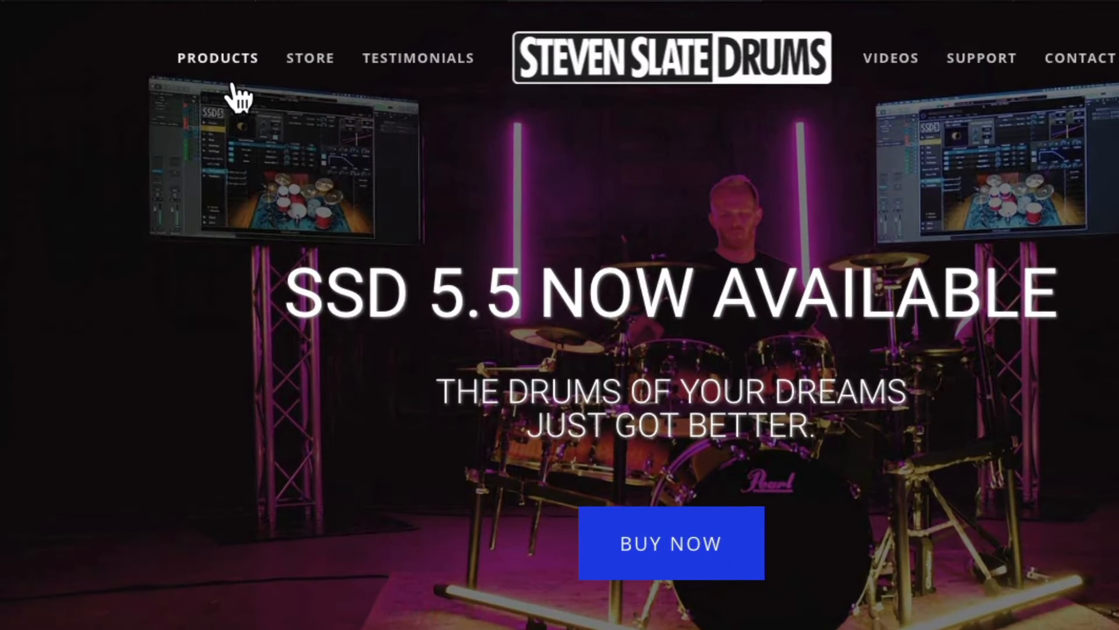
- Open the SSD 5.5 Free product page on the Steven Slate Drums site and request the free version
{"action": "mouse_move", "coordinate": [269, 57]}
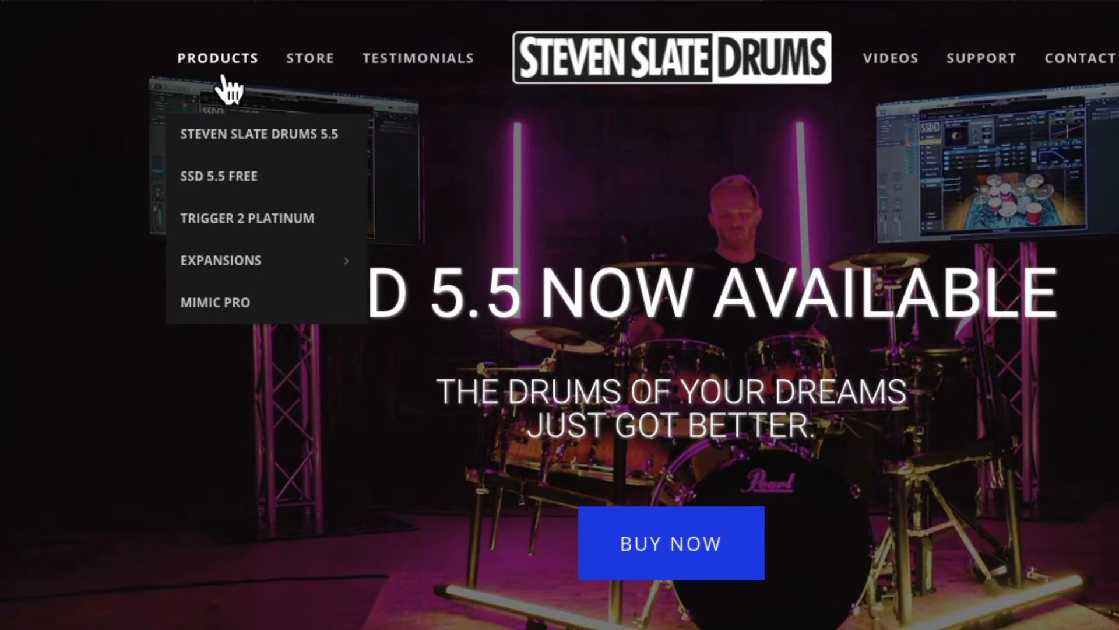
{"action": "left_click", "coordinate": [270, 178]}
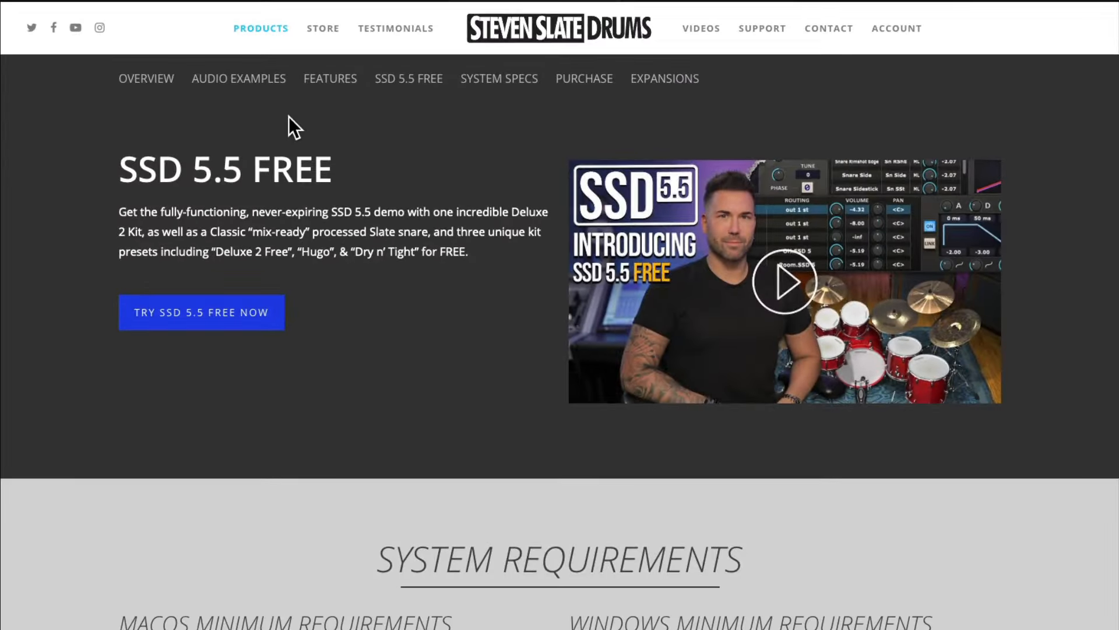
{"action": "left_click", "coordinate": [242, 318]}
{"action": "left_click", "coordinate": [451, 399]}
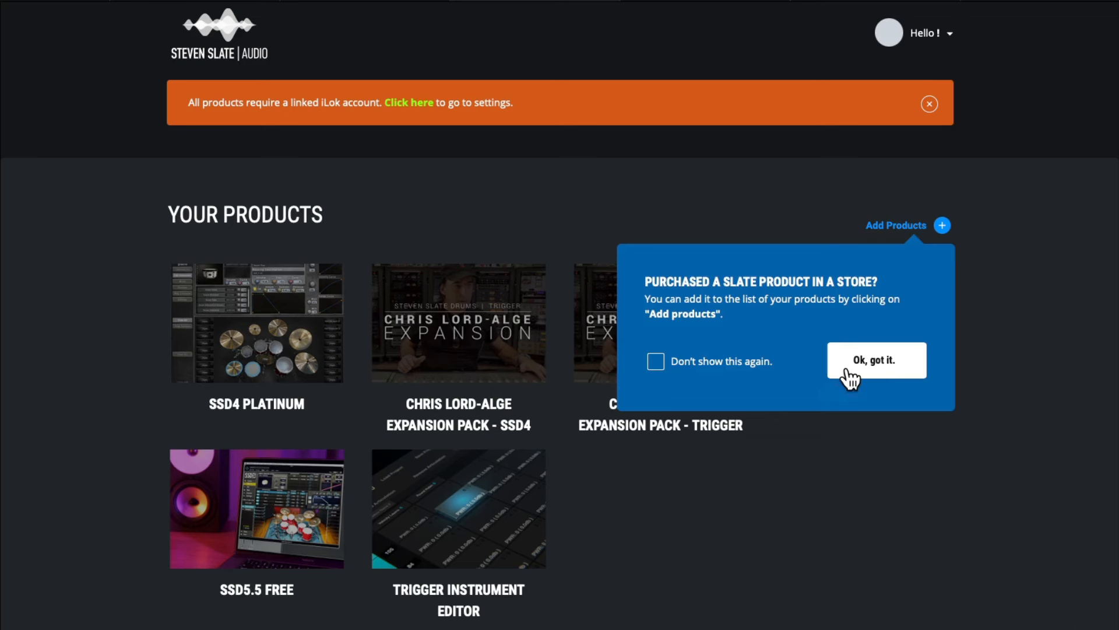
- Dismiss the Add Products tip and open SSD5.5 Free from the account's products and in Steven Slate Audio Center
{"action": "left_click", "coordinate": [839, 368]}
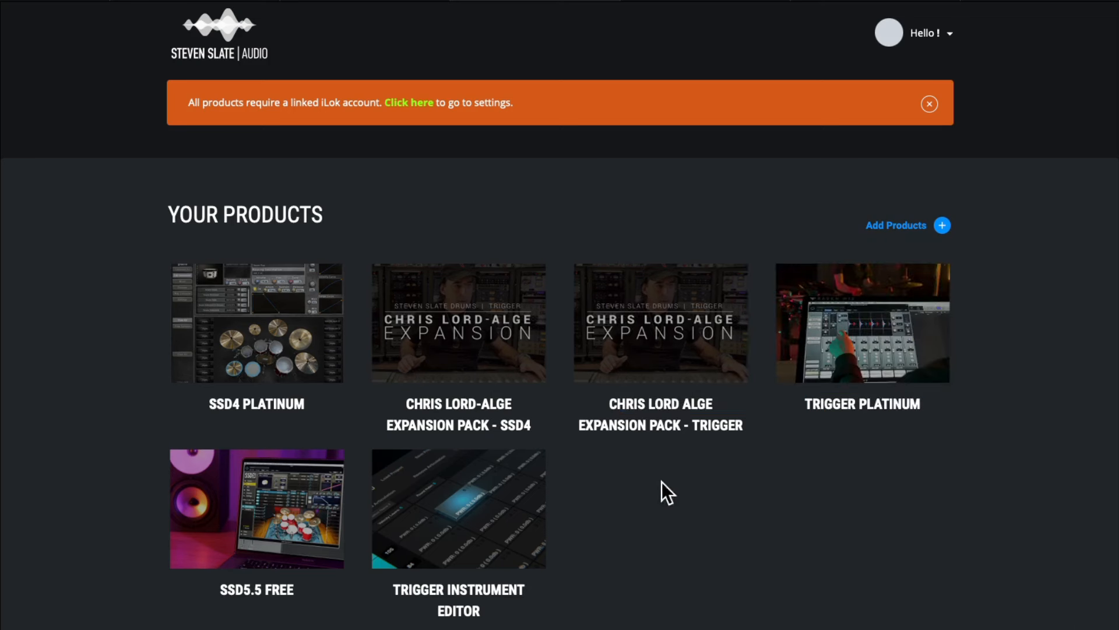
{"action": "left_click", "coordinate": [322, 540]}
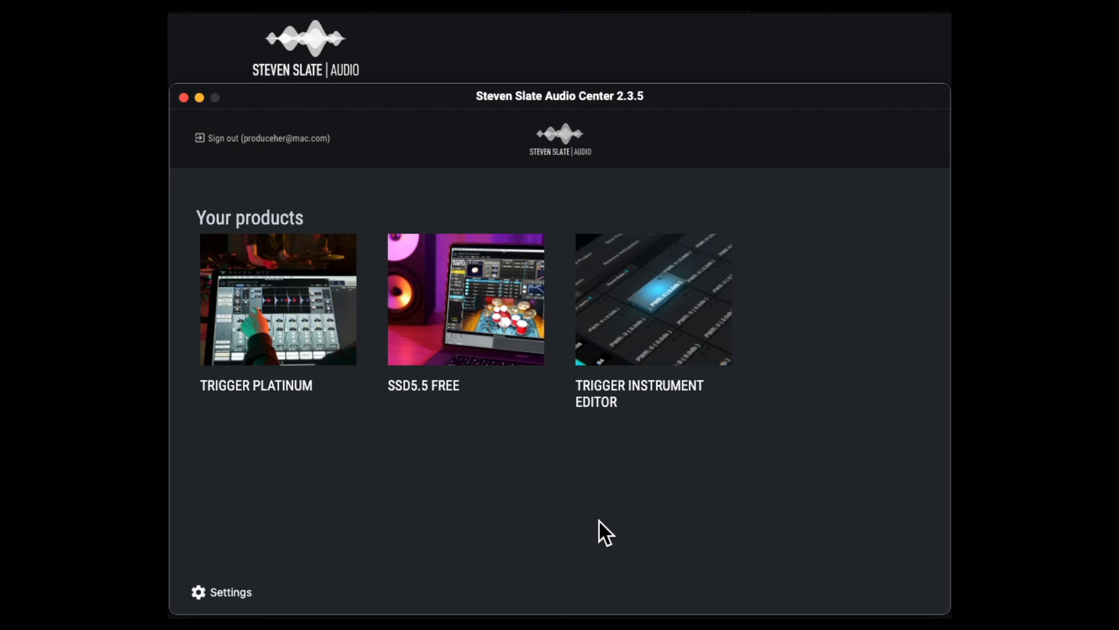
{"action": "left_click", "coordinate": [455, 313]}
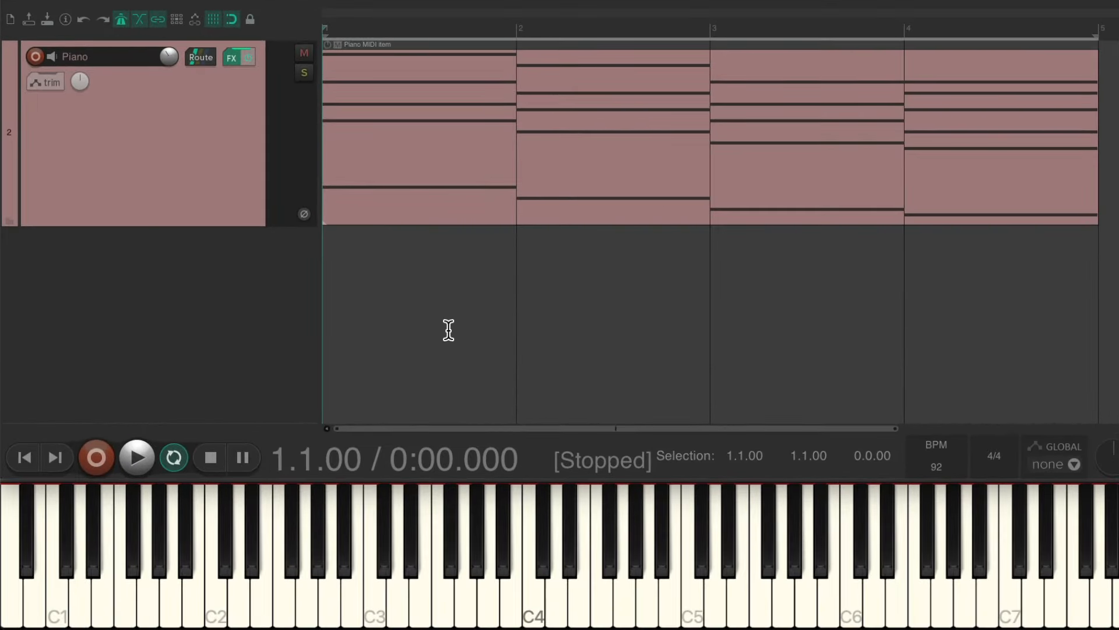
- In REAPER, insert the VSTi SSDSampler5 (Steven Slate) (48 out) on a new track, declining the extra output tracks
{"action": "right_click", "coordinate": [213, 310]}
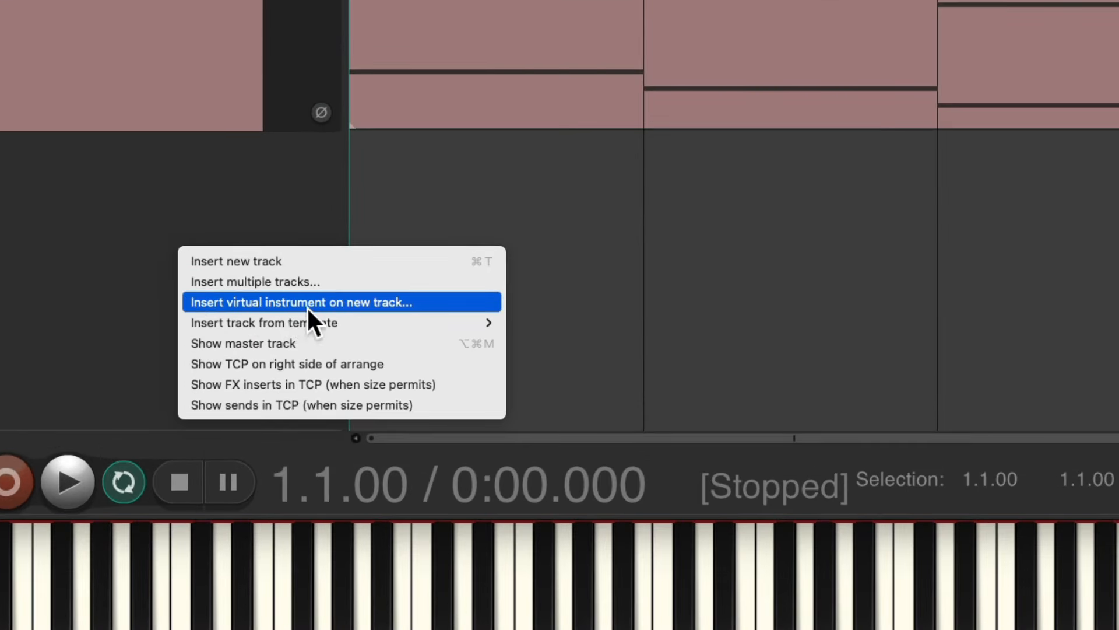
{"action": "left_click", "coordinate": [378, 303]}
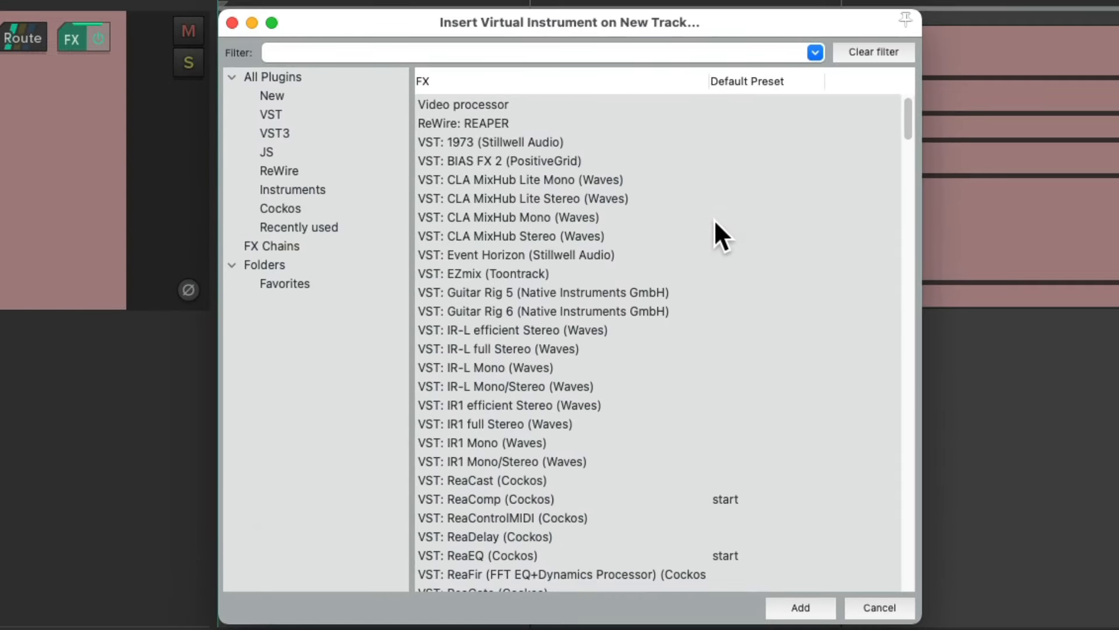
{"action": "left_click", "coordinate": [369, 190]}
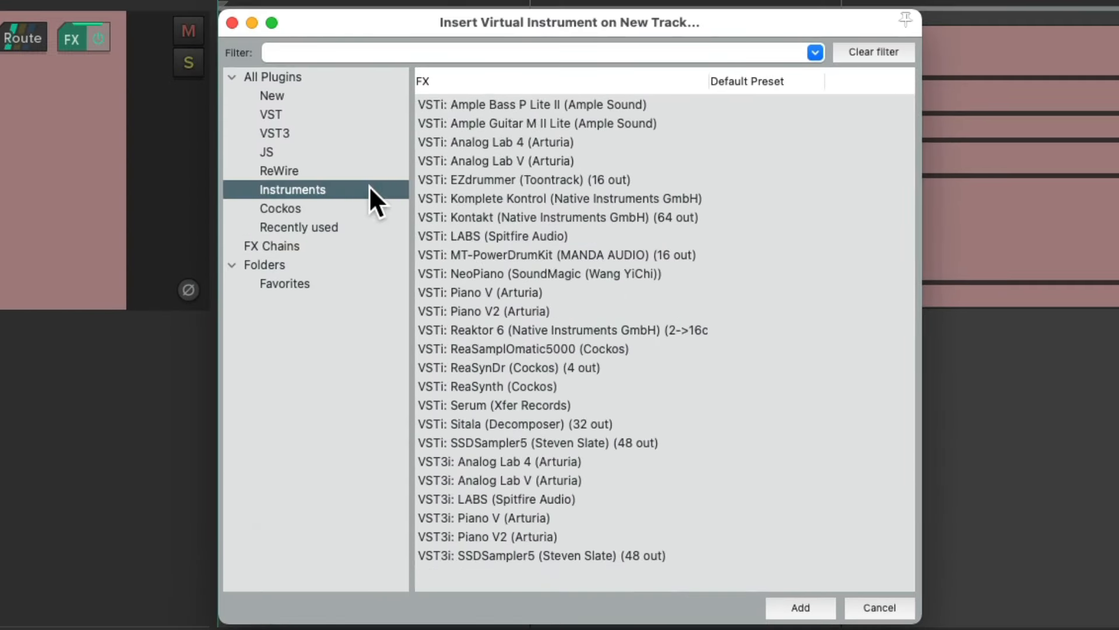
{"action": "left_click", "coordinate": [581, 443]}
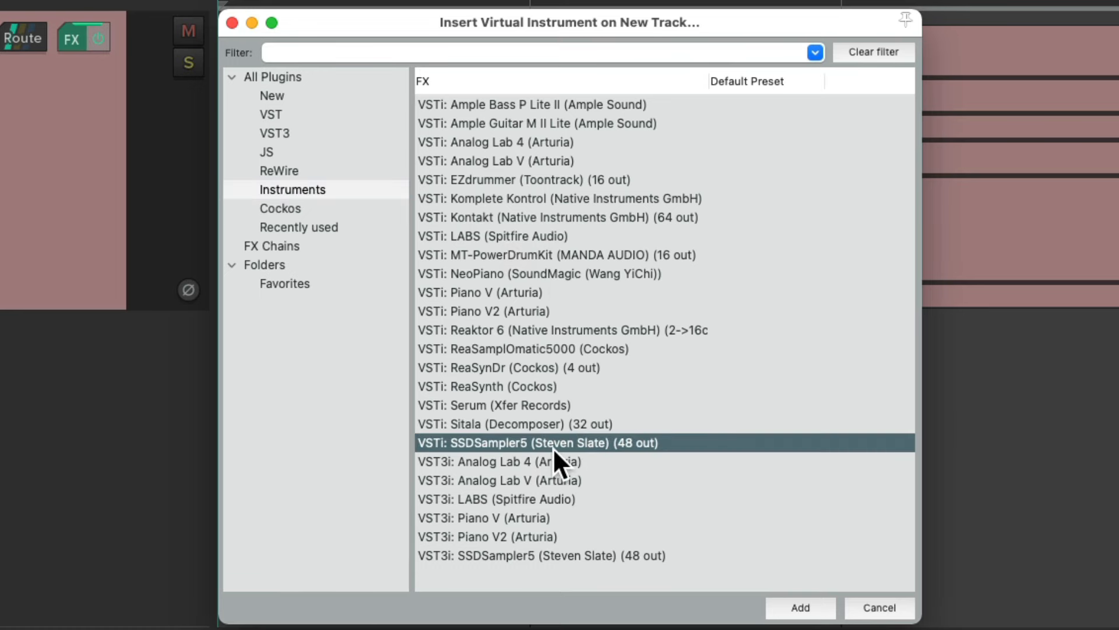
{"action": "double_click", "coordinate": [576, 442]}
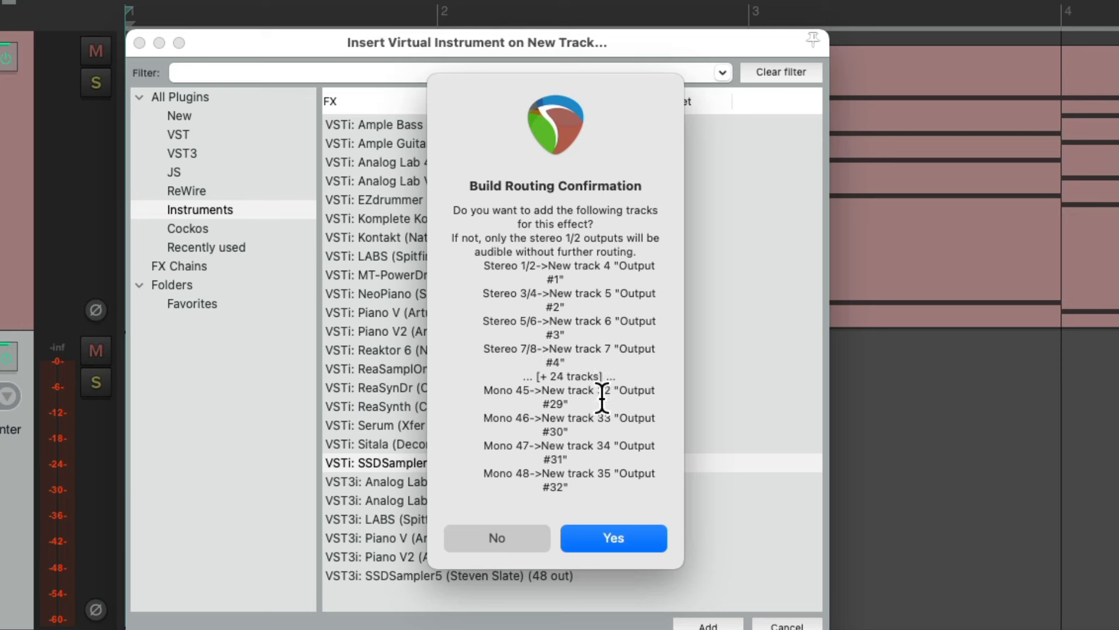
{"action": "left_click", "coordinate": [512, 537]}
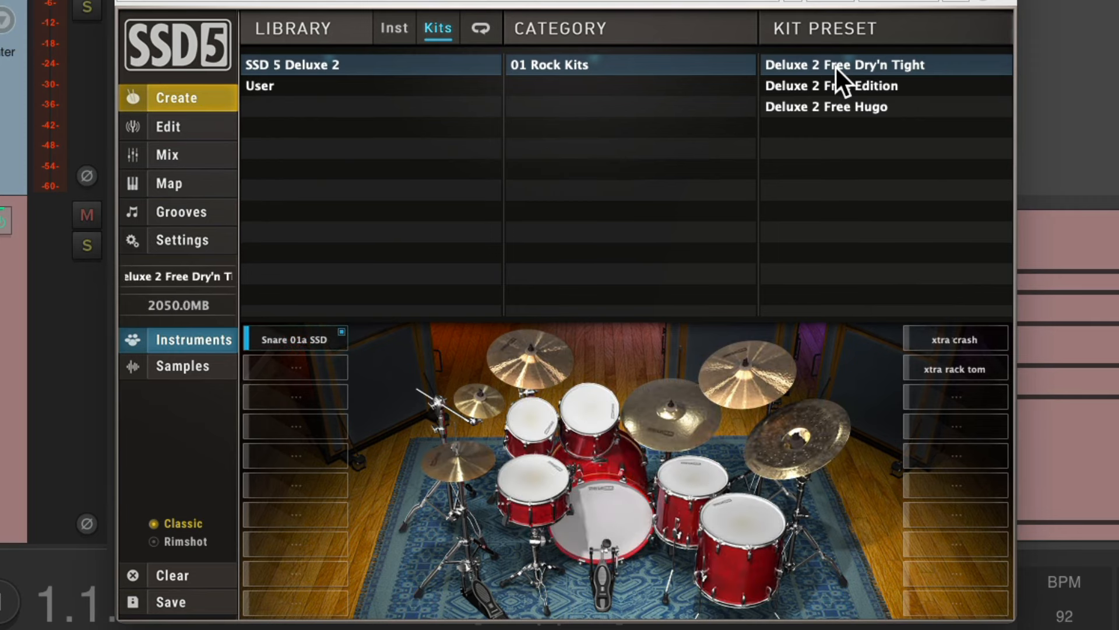
- Audition the kick, snare, toms and right crash cymbal of the Deluxe 2 Free Dry'n Tight kit
{"action": "left_click", "coordinate": [589, 516]}
{"action": "left_click", "coordinate": [537, 470]}
{"action": "left_click", "coordinate": [536, 415]}
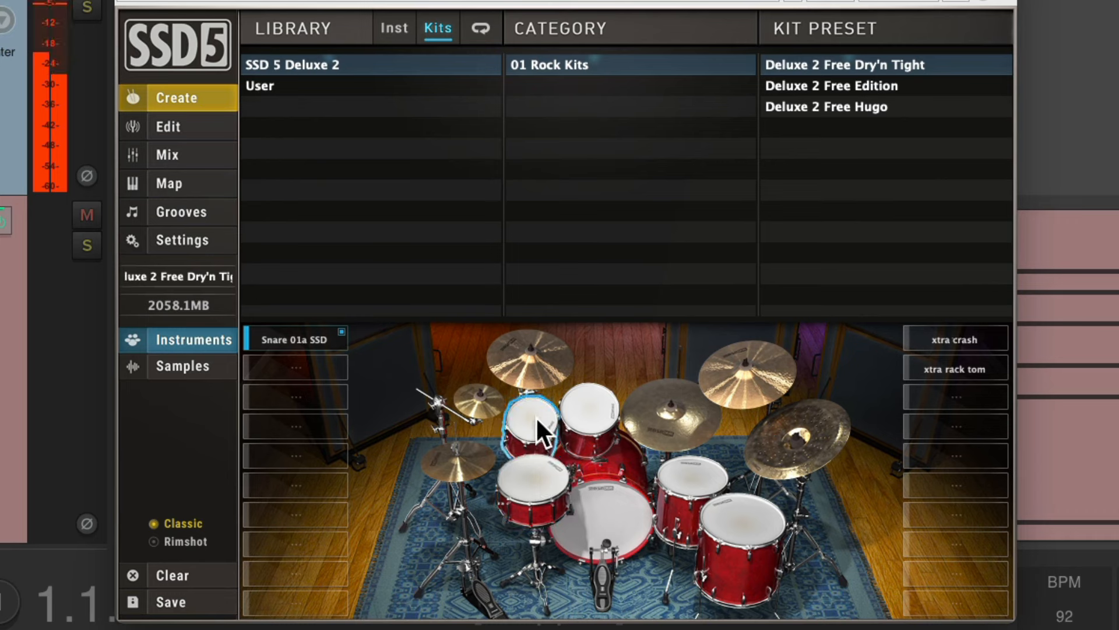
{"action": "left_click", "coordinate": [592, 407]}
{"action": "left_click", "coordinate": [685, 464]}
{"action": "left_click", "coordinate": [722, 513]}
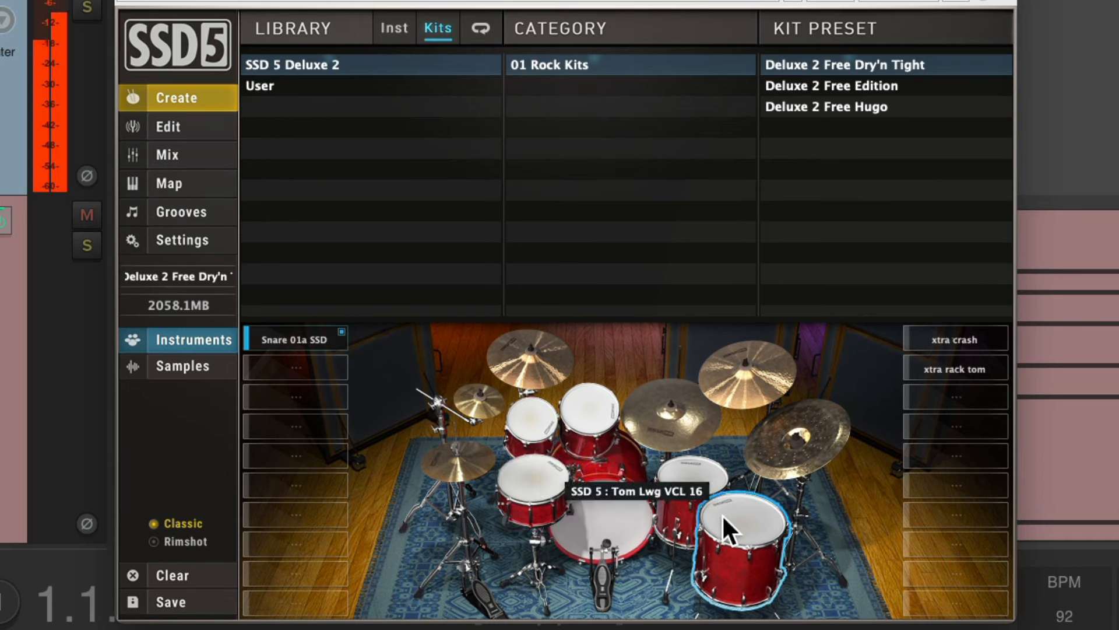
{"action": "left_click", "coordinate": [722, 380]}
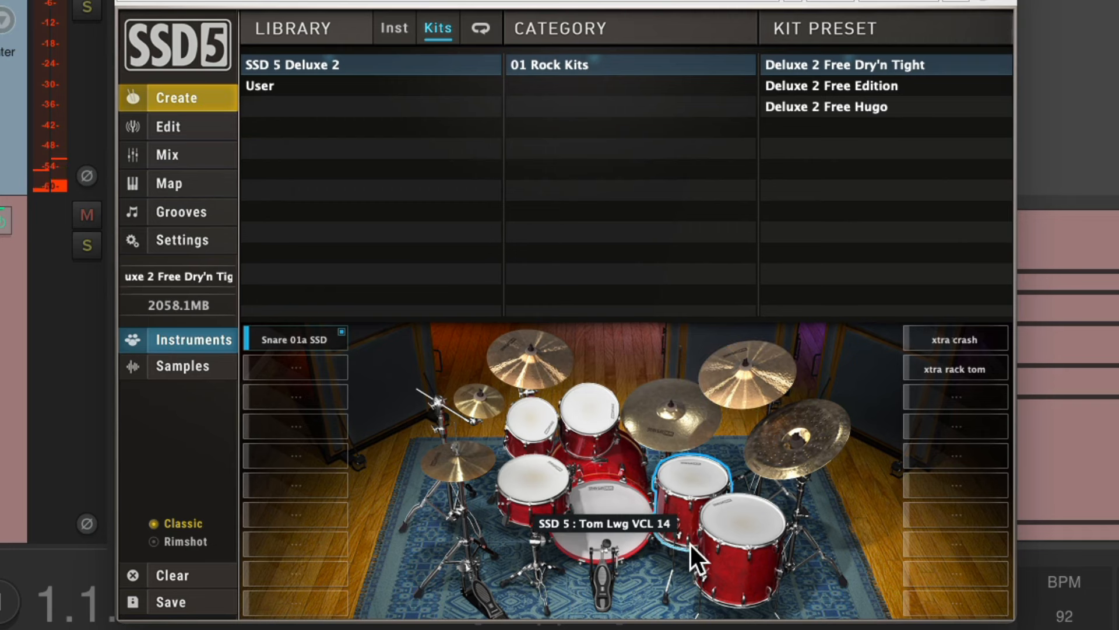
- Load the Deluxe 2 Free Edition kit preset and audition its kick, snare and four toms
{"action": "left_click", "coordinate": [813, 89]}
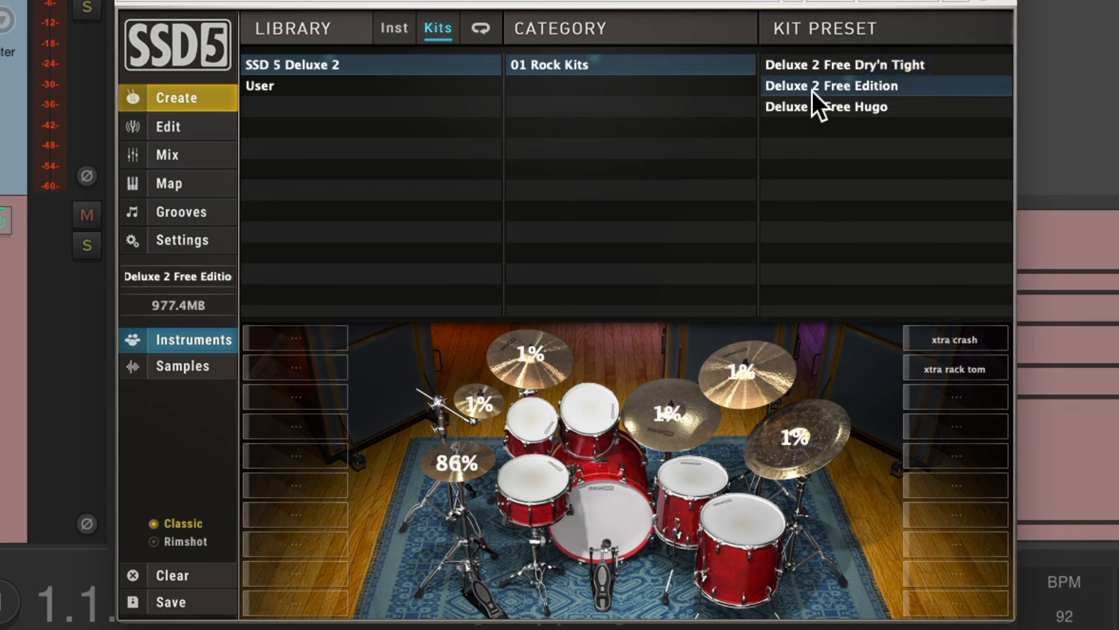
{"action": "left_click", "coordinate": [605, 511]}
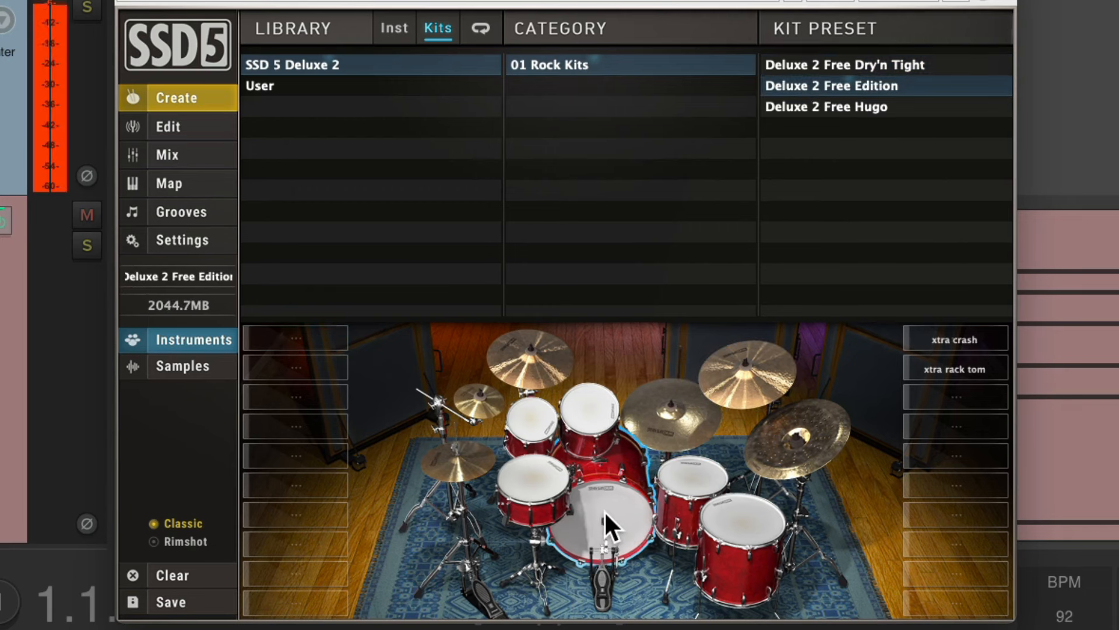
{"action": "left_click", "coordinate": [551, 459]}
{"action": "left_click", "coordinate": [534, 412]}
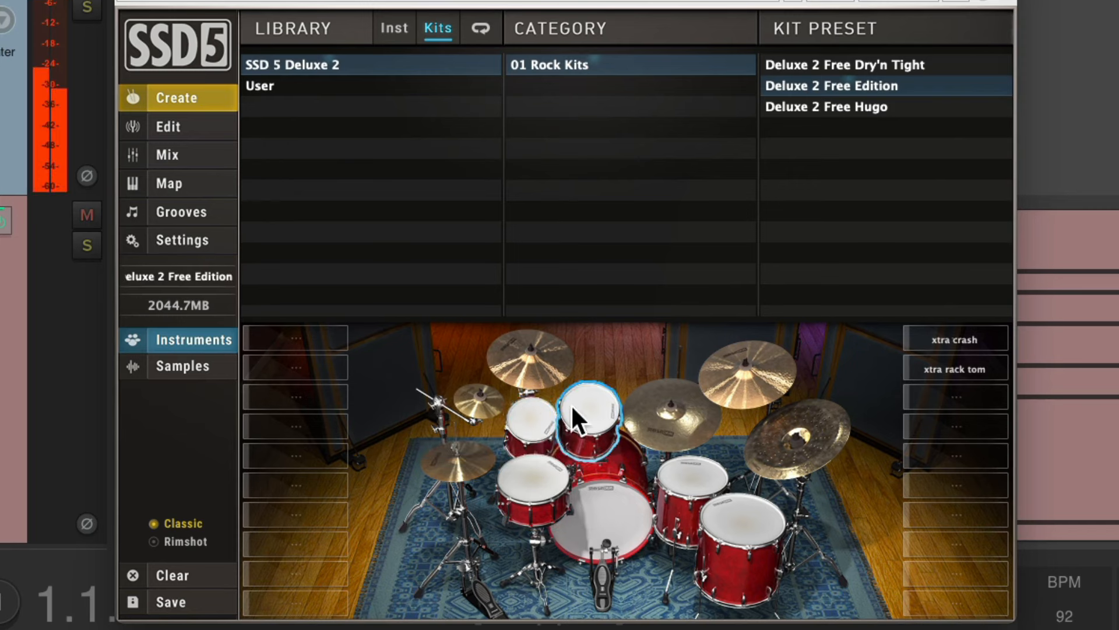
{"action": "left_click", "coordinate": [579, 403]}
{"action": "left_click", "coordinate": [685, 474]}
{"action": "left_click", "coordinate": [746, 523]}
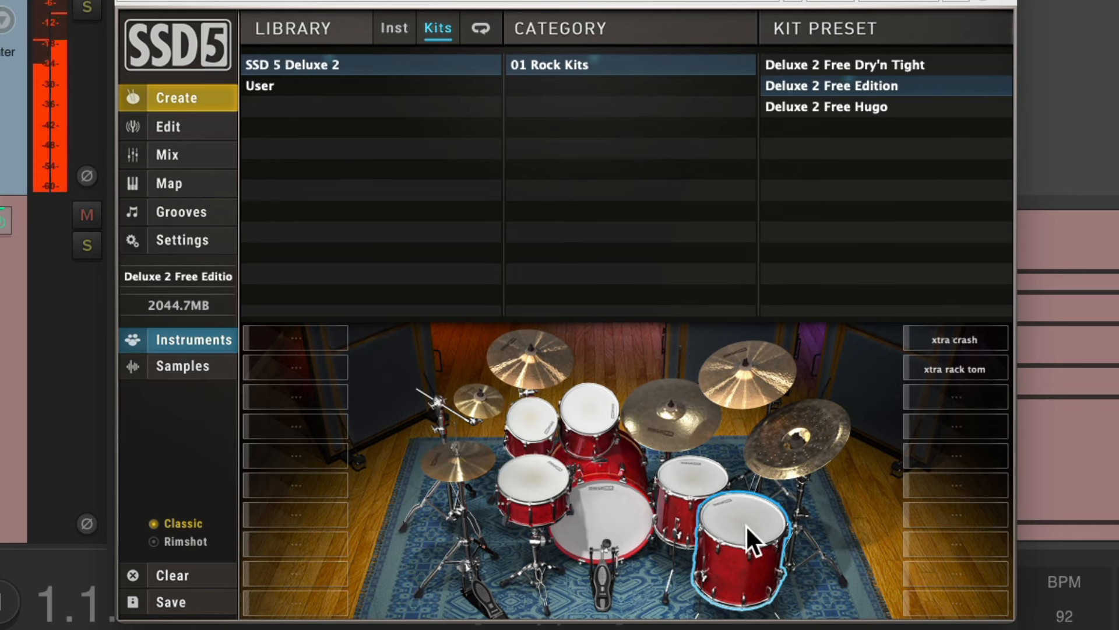
- Load the Deluxe 2 Free Hugo kit preset and audition its kick, snare and four toms
{"action": "left_click", "coordinate": [895, 110]}
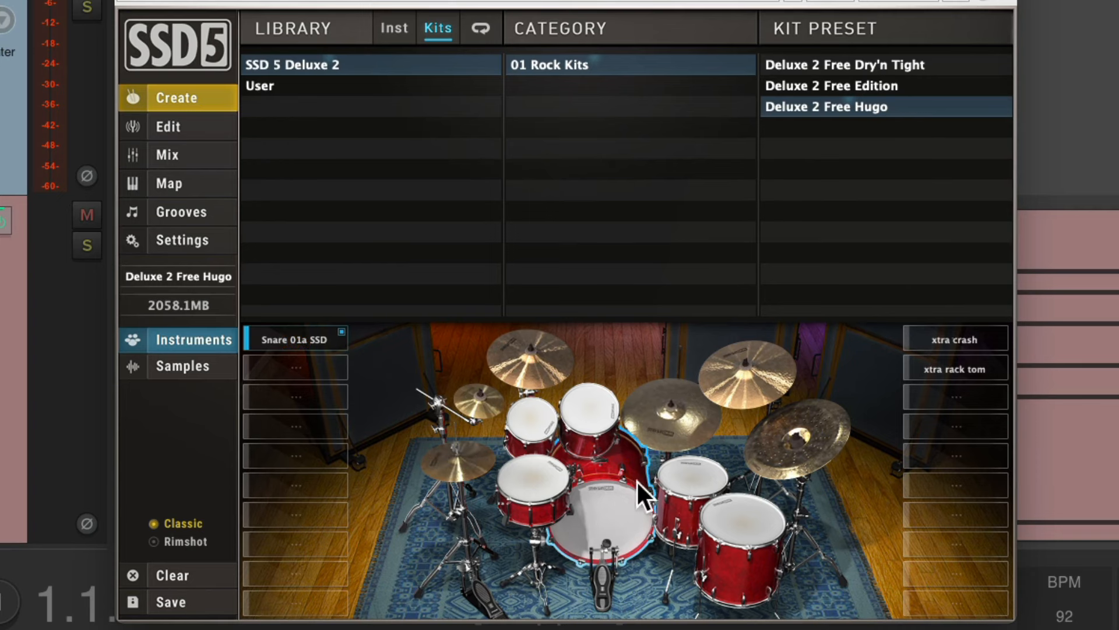
{"action": "left_click", "coordinate": [603, 515]}
{"action": "left_click", "coordinate": [539, 470]}
{"action": "left_click", "coordinate": [537, 411]}
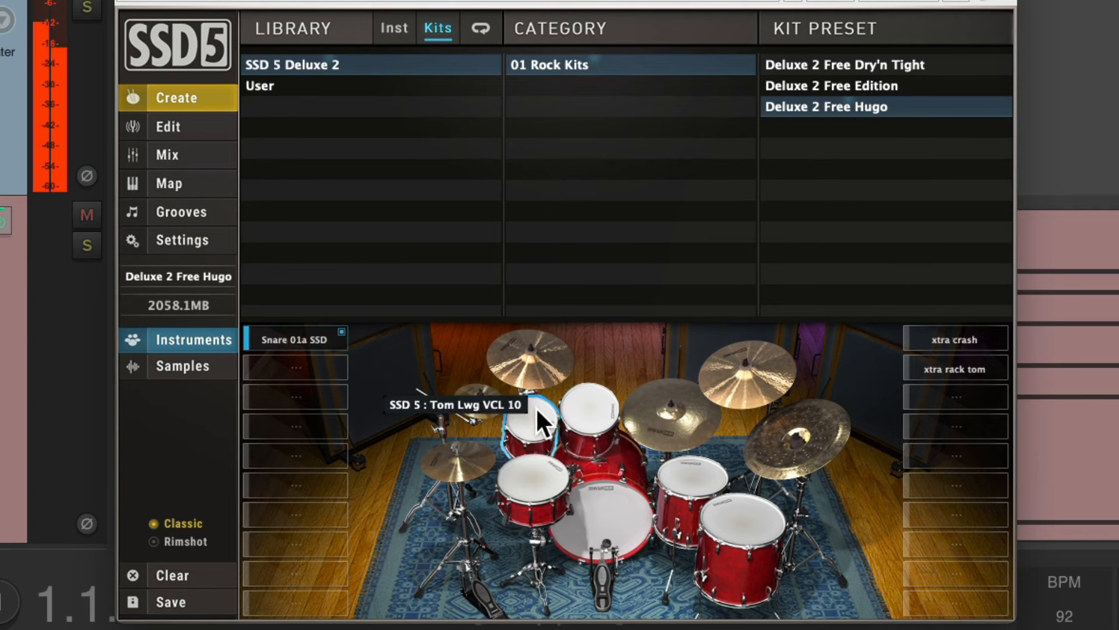
{"action": "left_click", "coordinate": [585, 405]}
{"action": "left_click", "coordinate": [692, 470]}
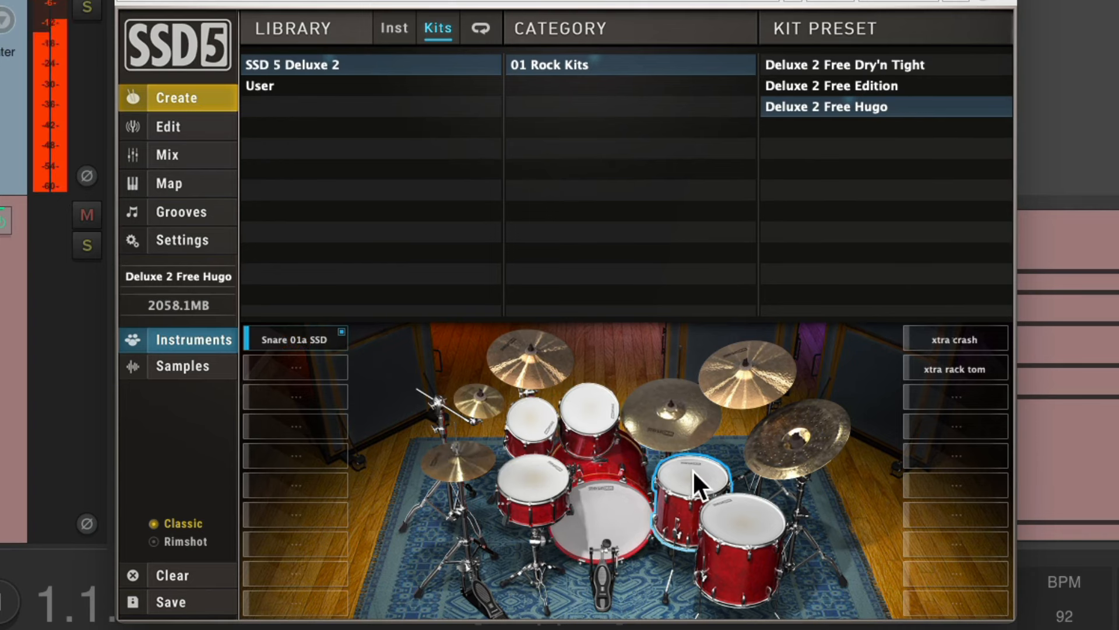
{"action": "left_click", "coordinate": [739, 518]}
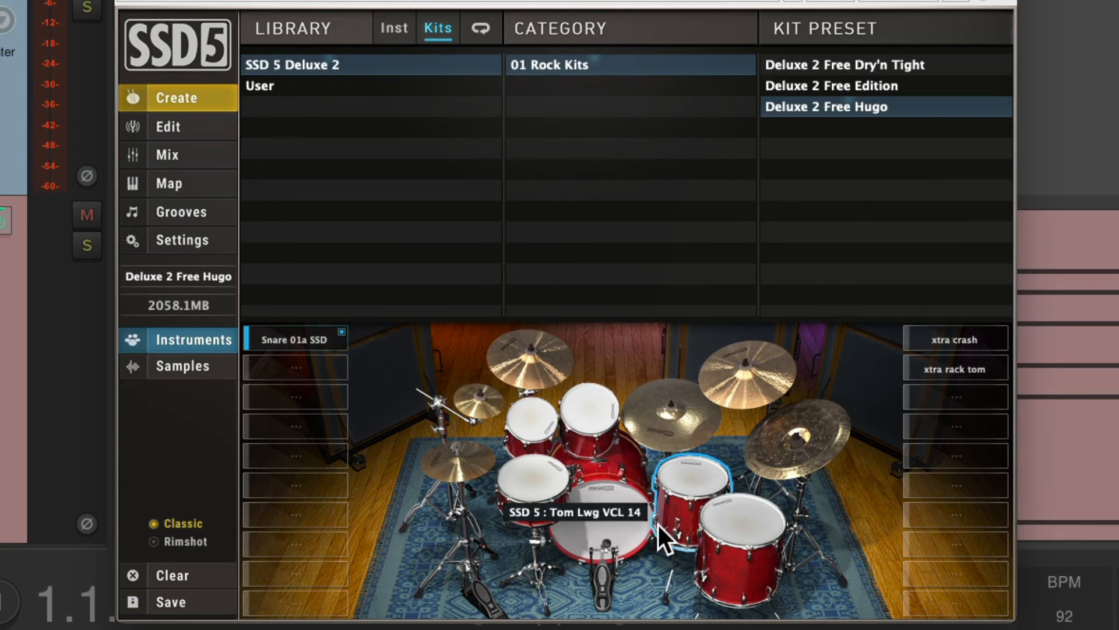
- Examine the sample browser and its sample slots, and return to the instruments view of the drum kit
{"action": "left_click", "coordinate": [169, 362]}
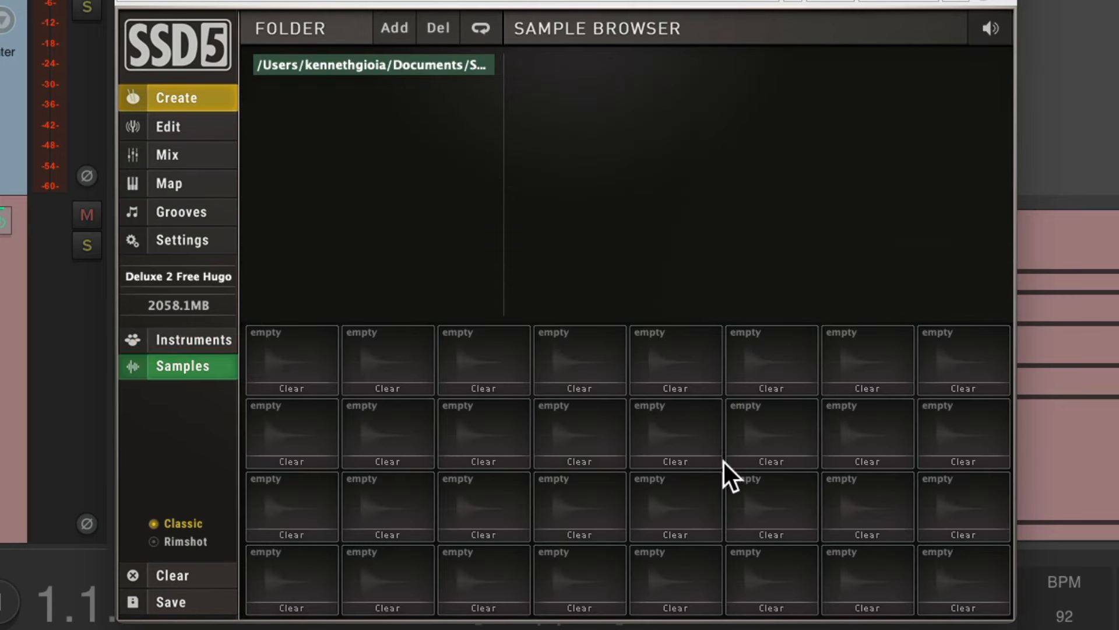
{"action": "left_click", "coordinate": [223, 338]}
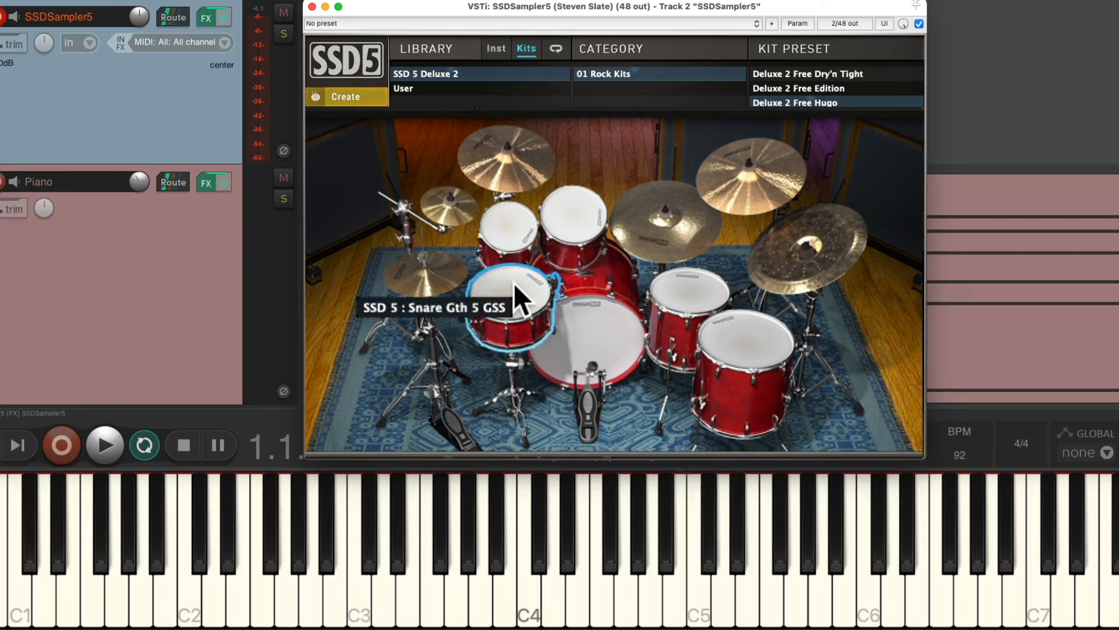
- Audition the Hugo kit's kick and snare once more and close the SSDSampler5 plug-in window
{"action": "left_click", "coordinate": [580, 334]}
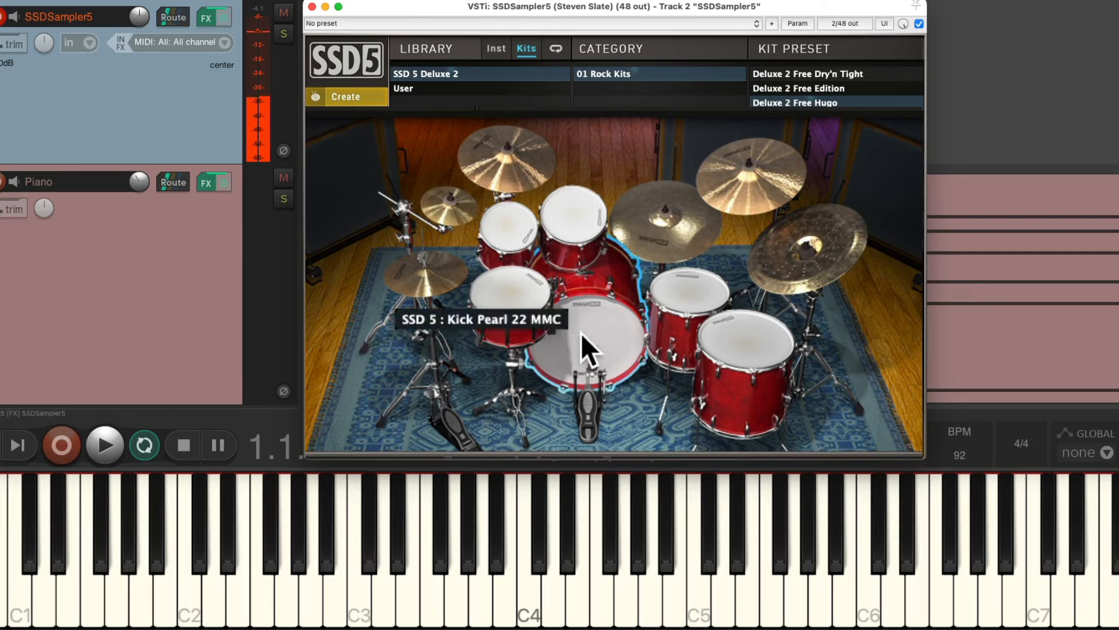
{"action": "left_click", "coordinate": [509, 310]}
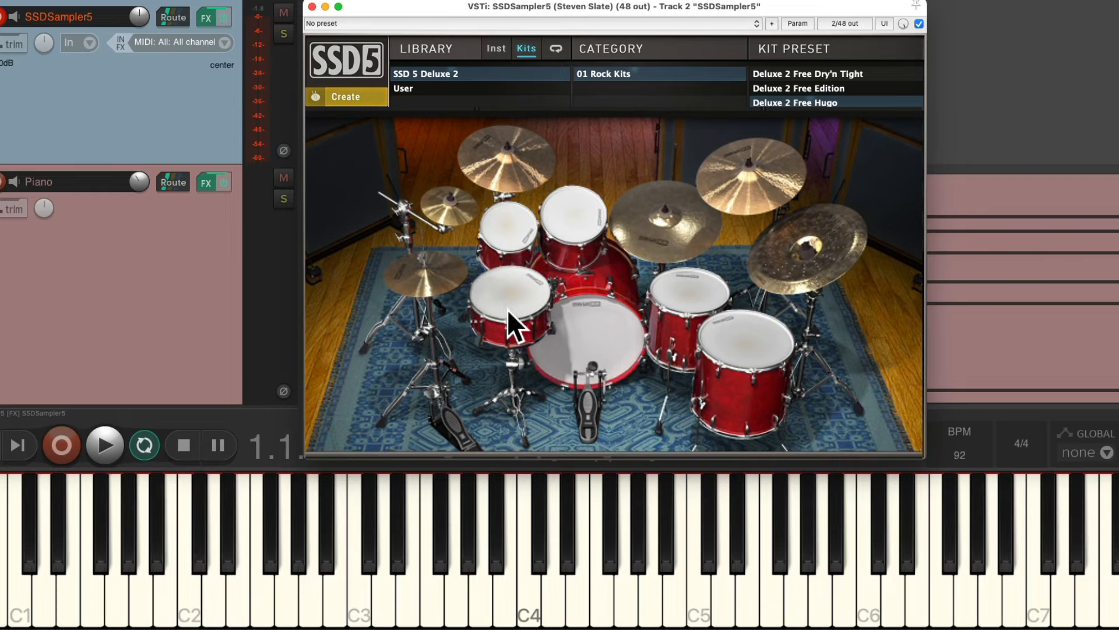
{"action": "left_click", "coordinate": [312, 7]}
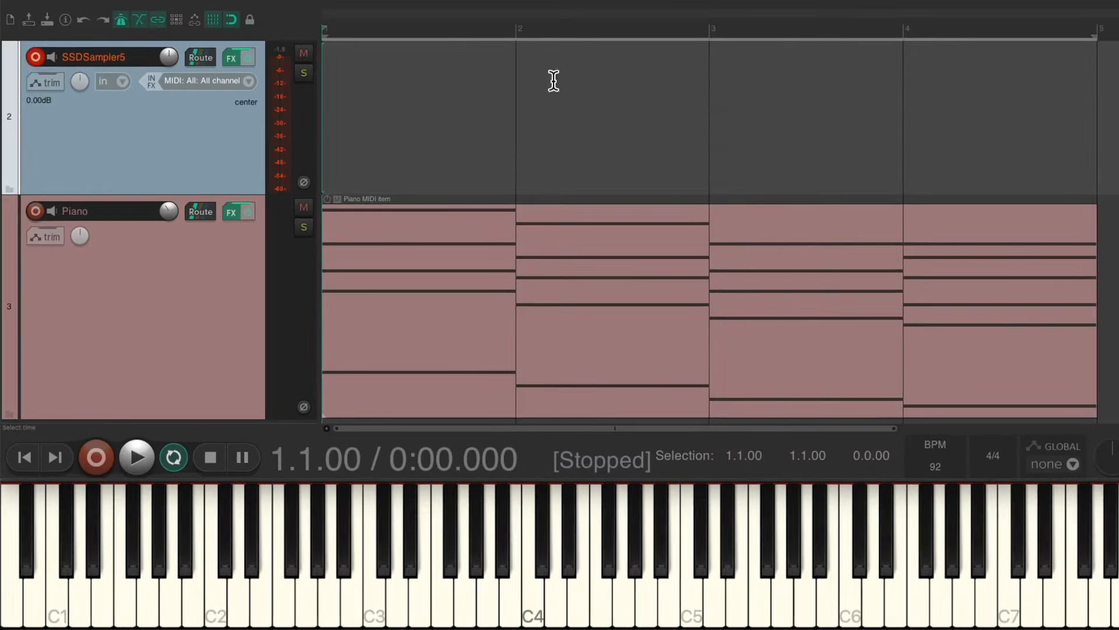
- Record and play back a four-bar MIDI drum part on the SSDSampler5 track, deleting the take at the end
{"action": "key", "text": "ctrl+r"}
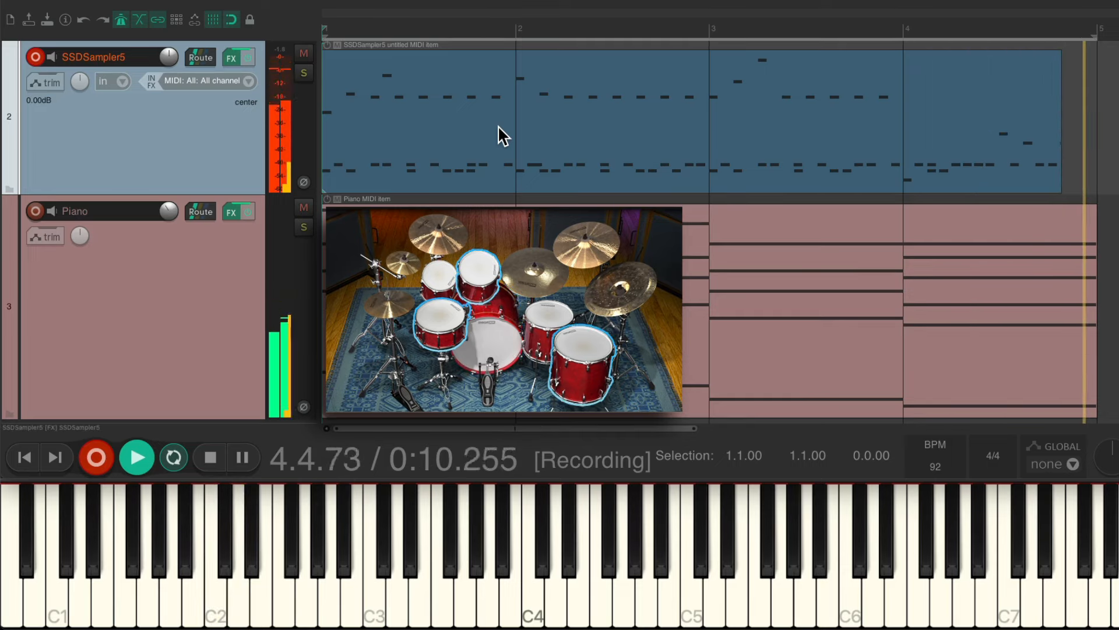
{"action": "key", "text": "super+r"}
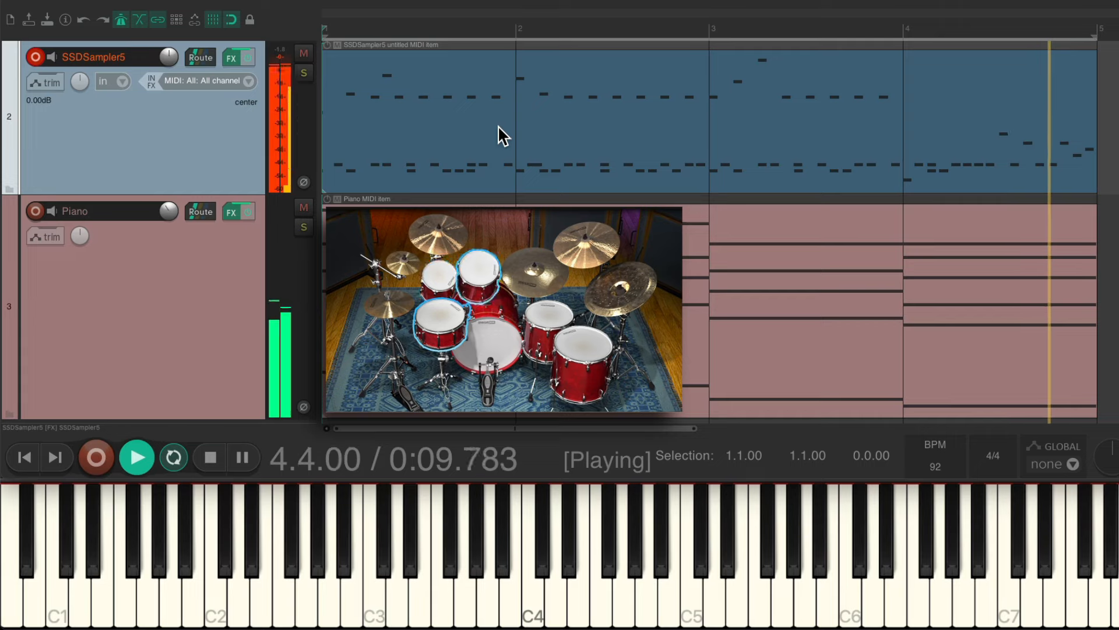
{"action": "key", "text": "space"}
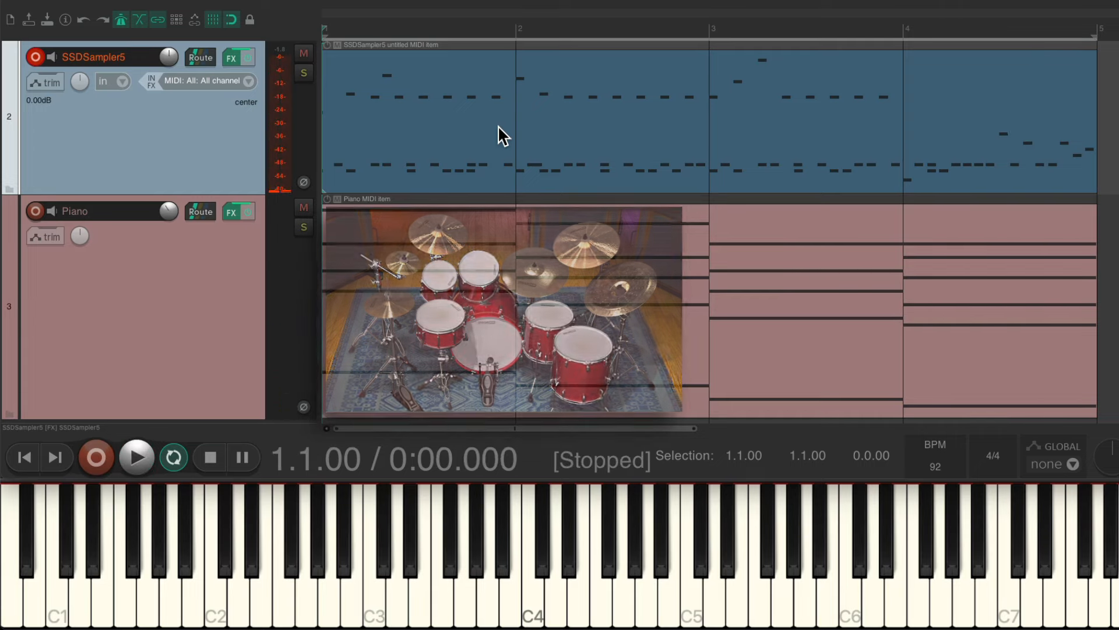
{"action": "key", "text": "Delete"}
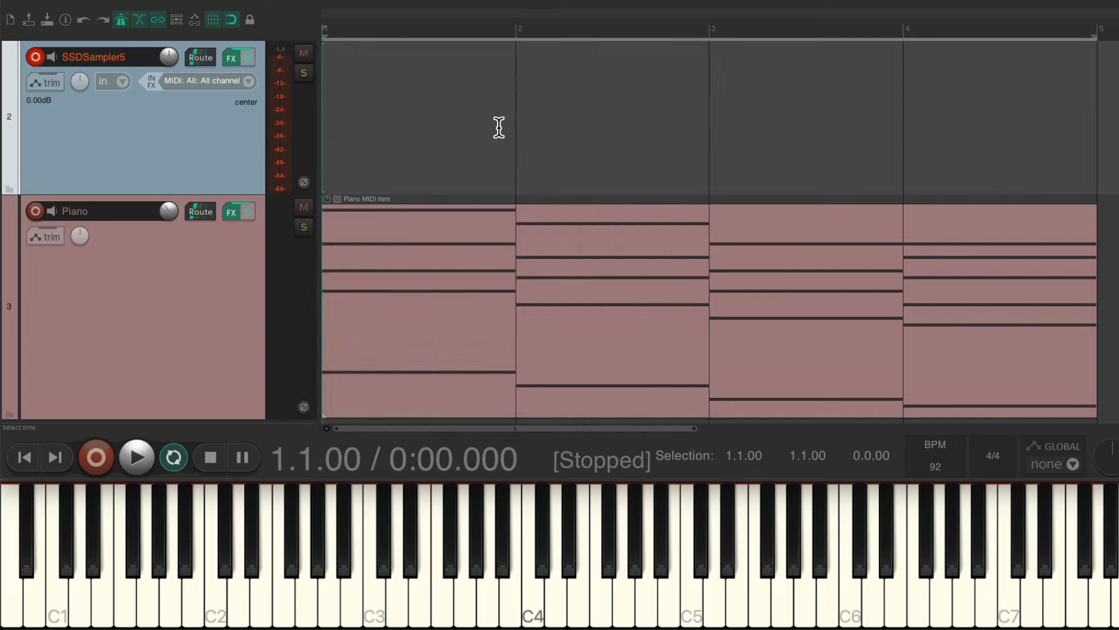
- Reopen the SSDSampler5 plug-in and examine the edit settings of the kick and the snare
{"action": "left_click", "coordinate": [235, 58]}
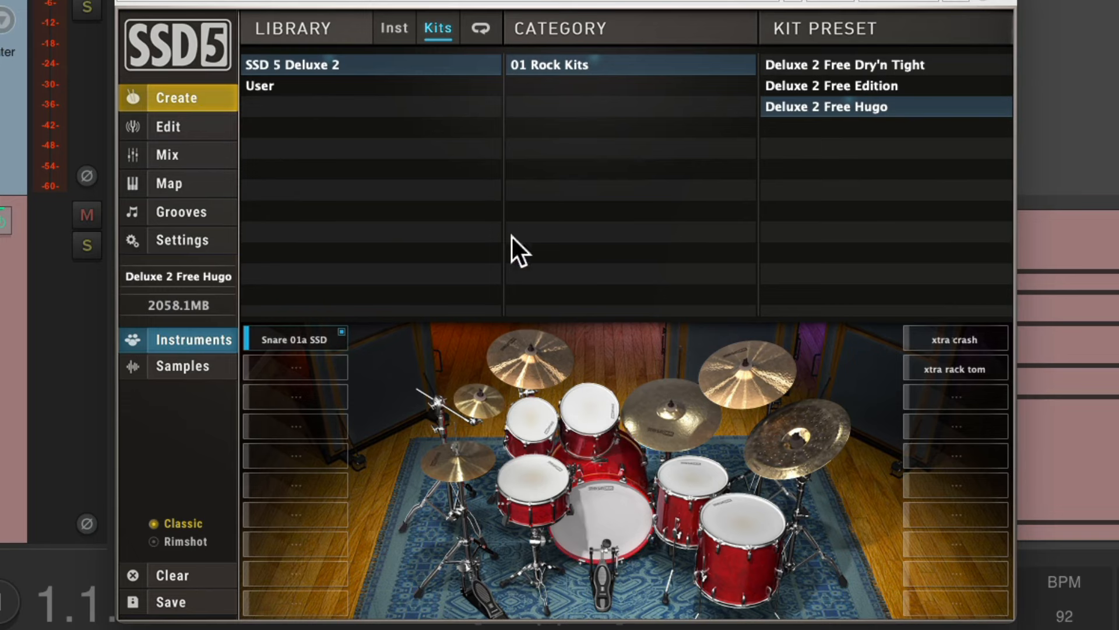
{"action": "left_click", "coordinate": [193, 122]}
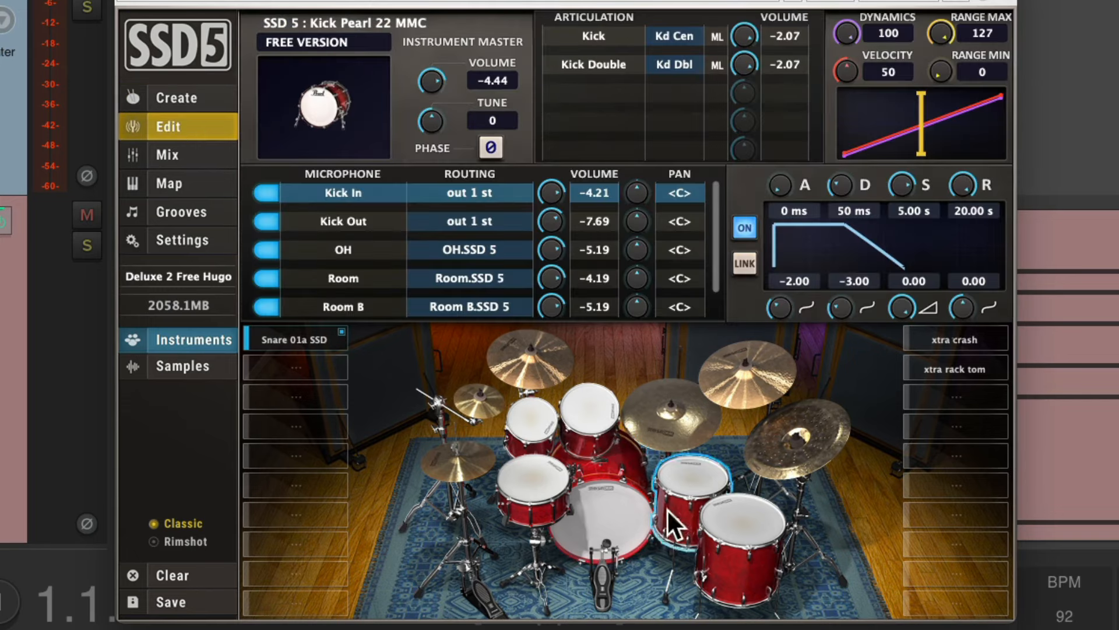
{"action": "left_click", "coordinate": [599, 530]}
{"action": "left_click", "coordinate": [533, 474]}
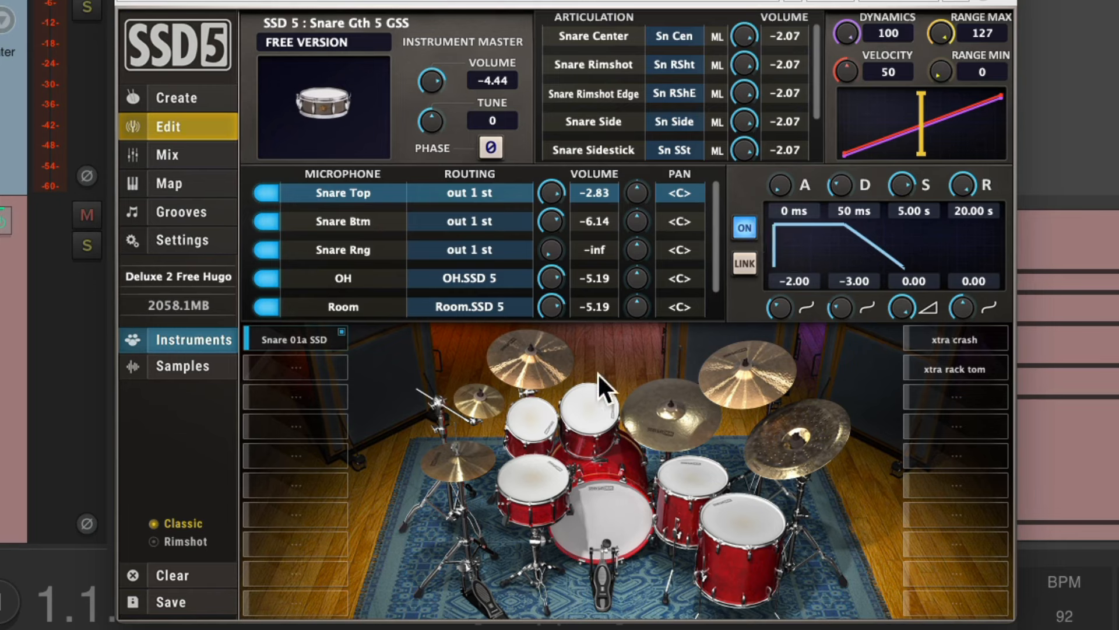
- Audition the two rack toms and the kick, and examine the kick's microphone and envelope settings
{"action": "left_click", "coordinate": [541, 411]}
{"action": "left_click", "coordinate": [587, 405]}
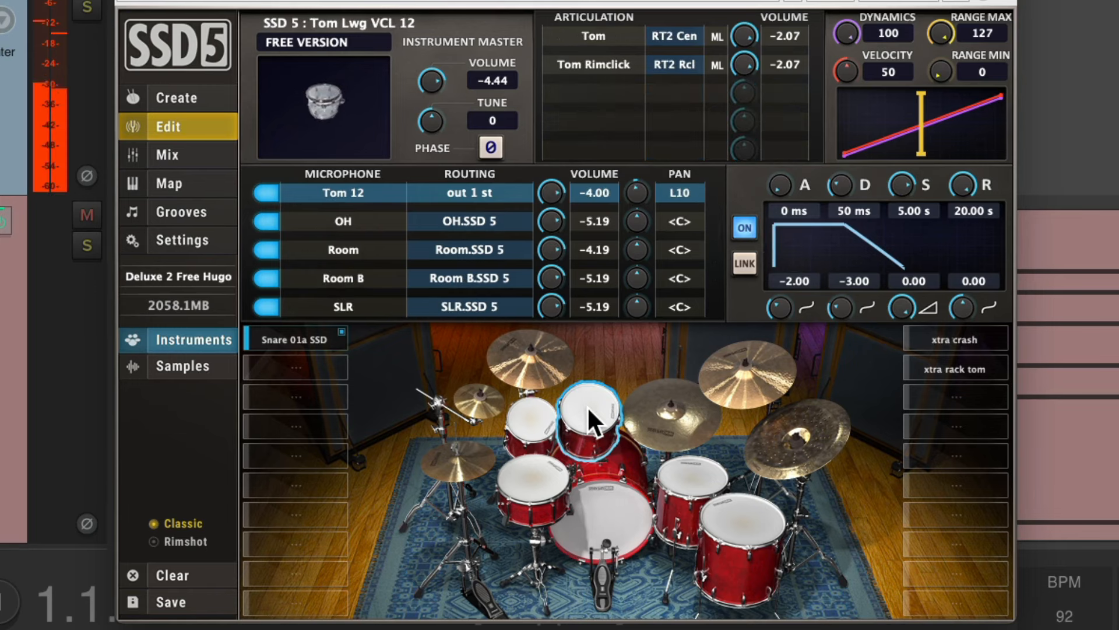
{"action": "left_click", "coordinate": [605, 491]}
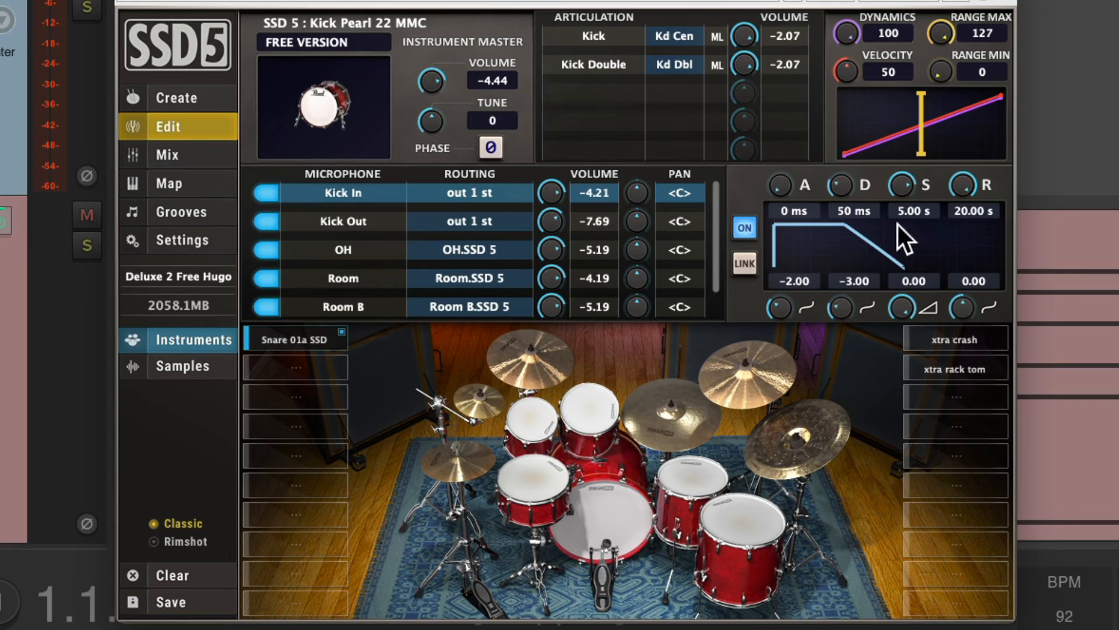
- Try the snare's master tune at -47 and at 21, auditioning the drum after each change
{"action": "left_click", "coordinate": [520, 483]}
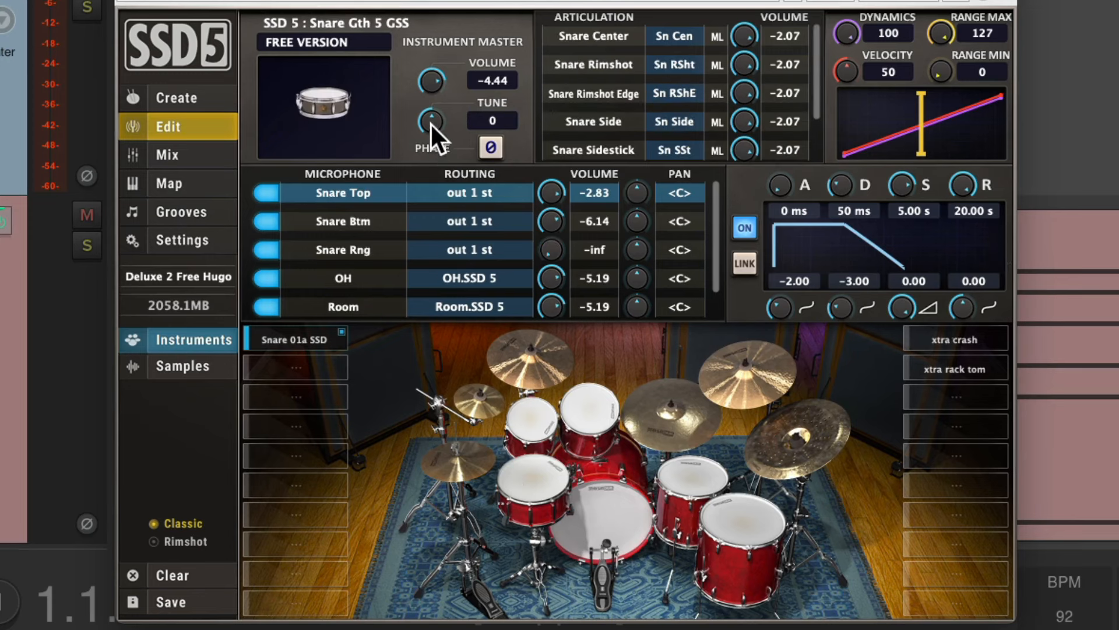
{"action": "left_click_drag", "start_coordinate": [431, 122], "coordinate": [428, 181]}
{"action": "left_click", "coordinate": [539, 466]}
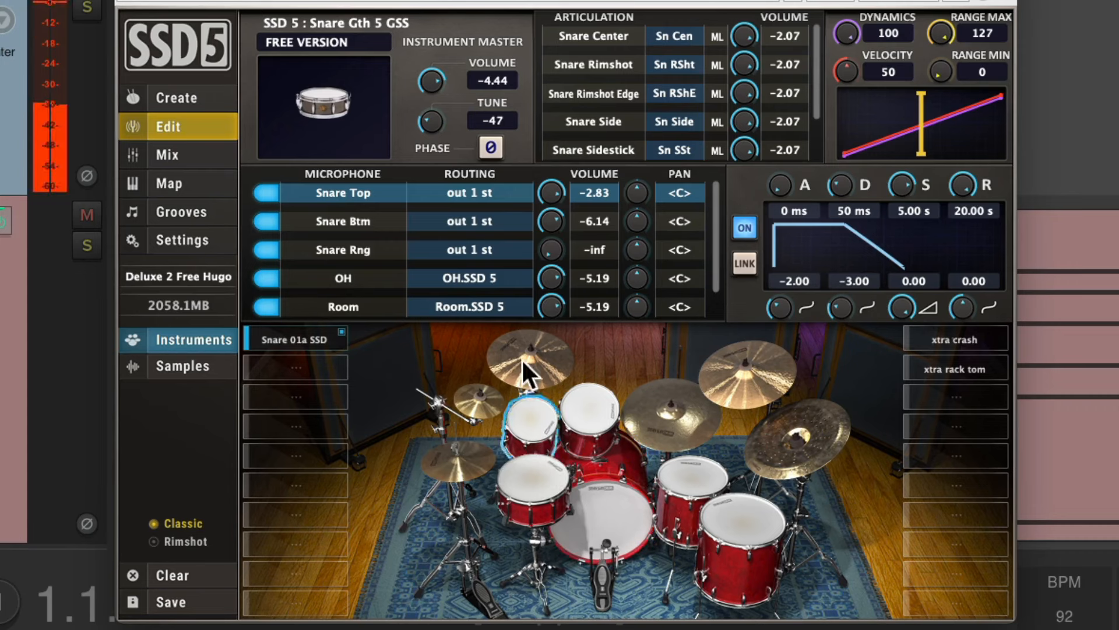
{"action": "left_click_drag", "start_coordinate": [429, 114], "coordinate": [432, 23]}
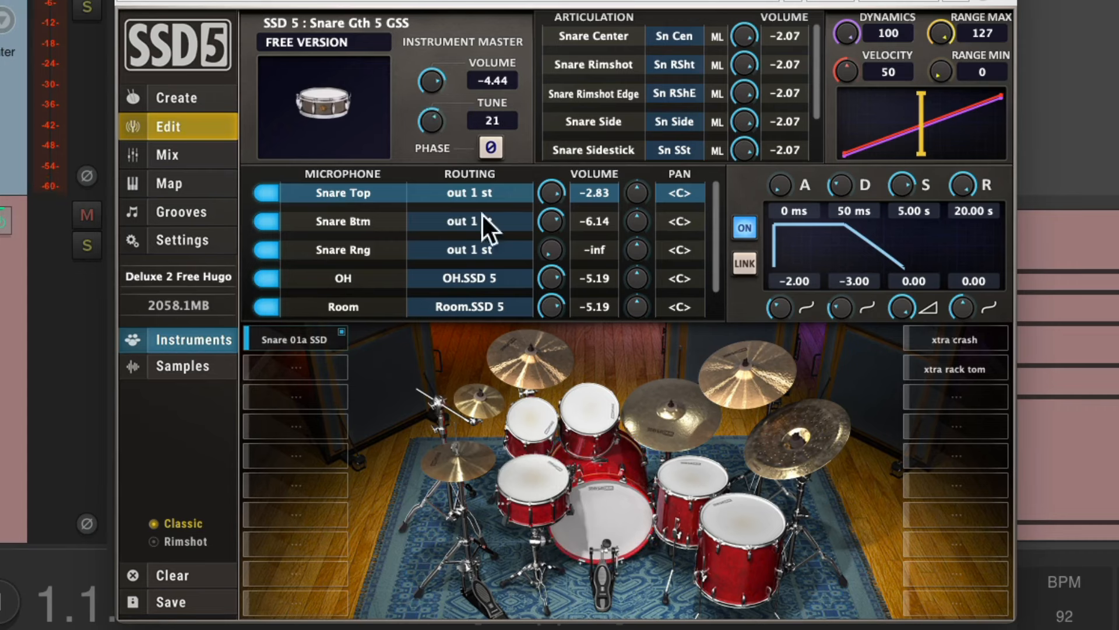
{"action": "left_click", "coordinate": [534, 468]}
- Audition the snare with the Snare Rng microphone volume at 0.00, and again with that microphone turned back down to -inf
{"action": "left_click_drag", "start_coordinate": [540, 246], "coordinate": [554, 105]}
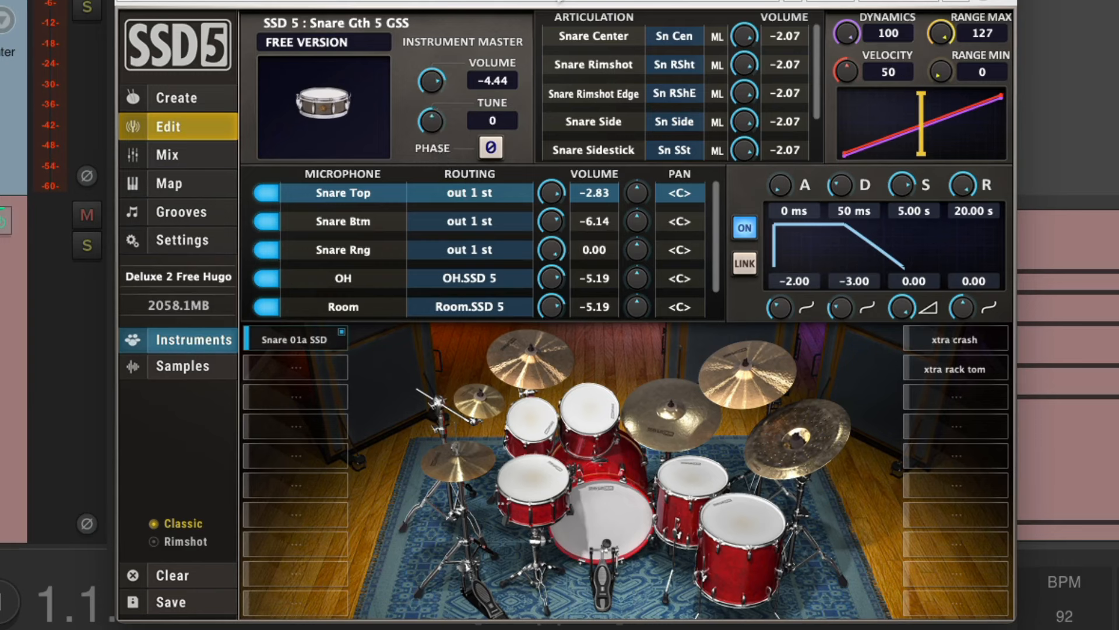
{"action": "left_click", "coordinate": [536, 466]}
{"action": "left_click", "coordinate": [537, 464]}
{"action": "left_click", "coordinate": [536, 464]}
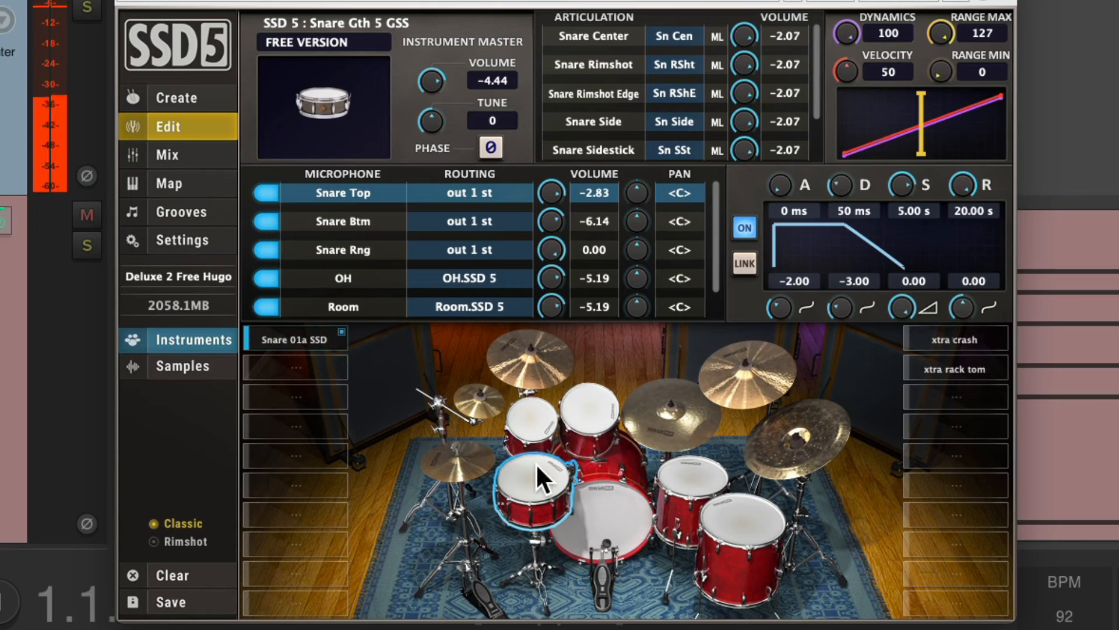
{"action": "left_click_drag", "start_coordinate": [554, 253], "coordinate": [552, 371]}
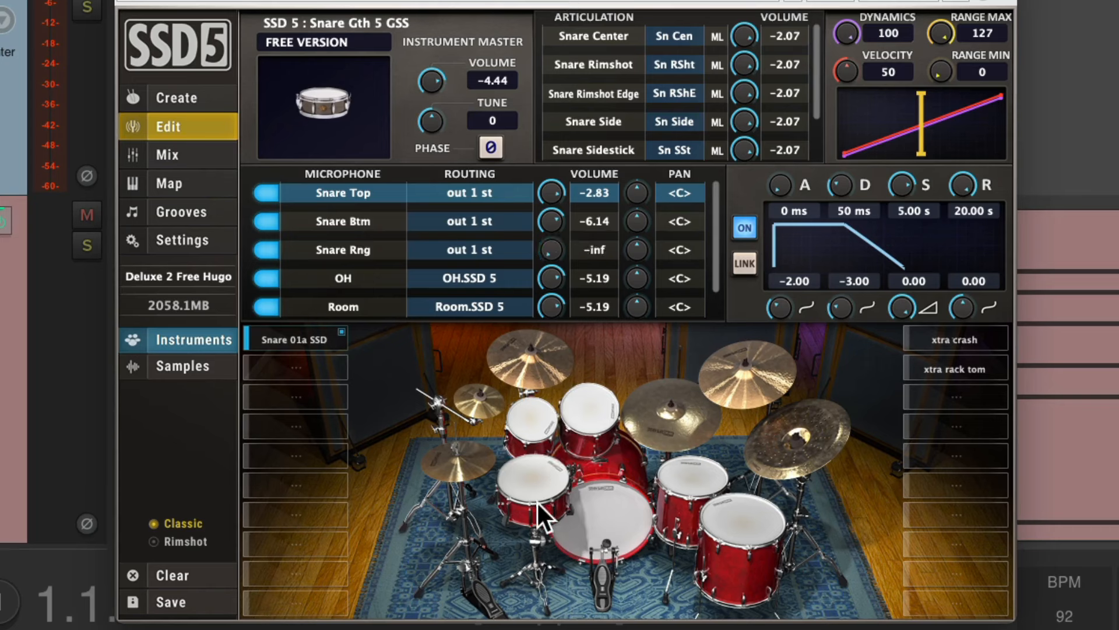
{"action": "left_click", "coordinate": [531, 470]}
{"action": "left_click", "coordinate": [532, 470]}
{"action": "left_click", "coordinate": [532, 470]}
{"action": "left_click", "coordinate": [532, 470]}
- Audition the rack toms and floor toms of the kit and examine their edit settings
{"action": "left_click", "coordinate": [540, 405]}
{"action": "left_click", "coordinate": [586, 404]}
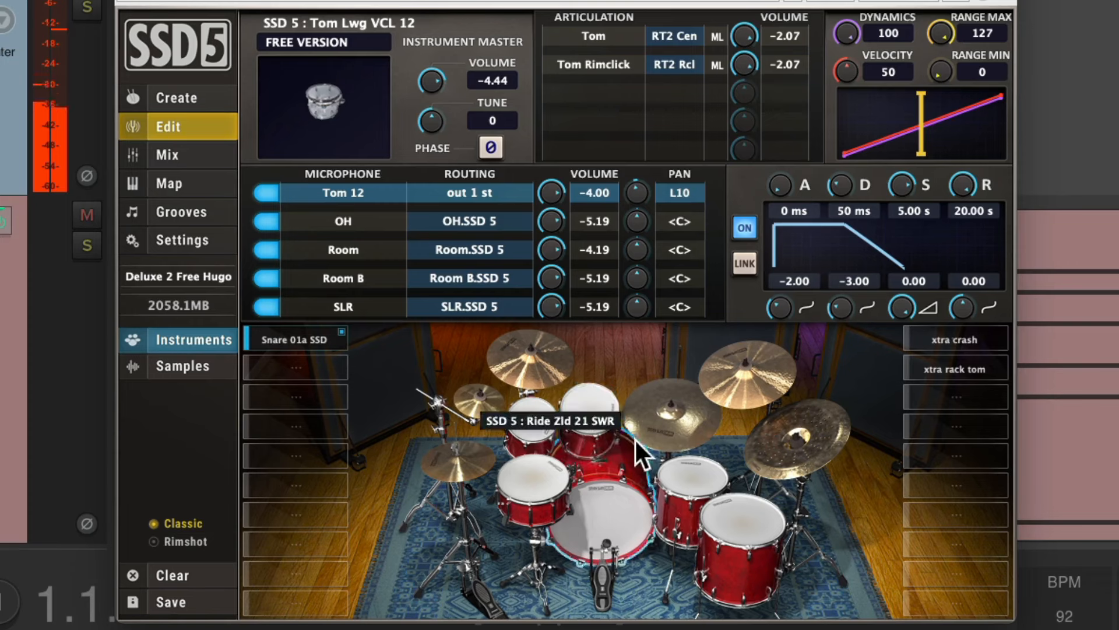
{"action": "left_click", "coordinate": [671, 459]}
{"action": "left_click", "coordinate": [754, 515]}
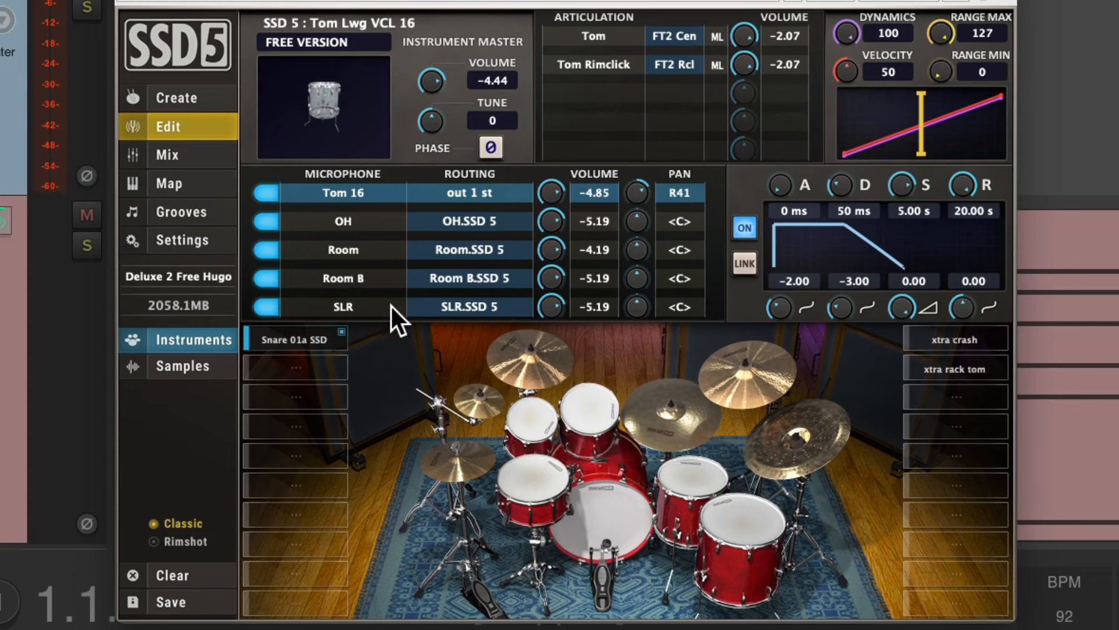
- Examine the mixer channels and the output routing choices of the Kick In channel
{"action": "left_click", "coordinate": [209, 153]}
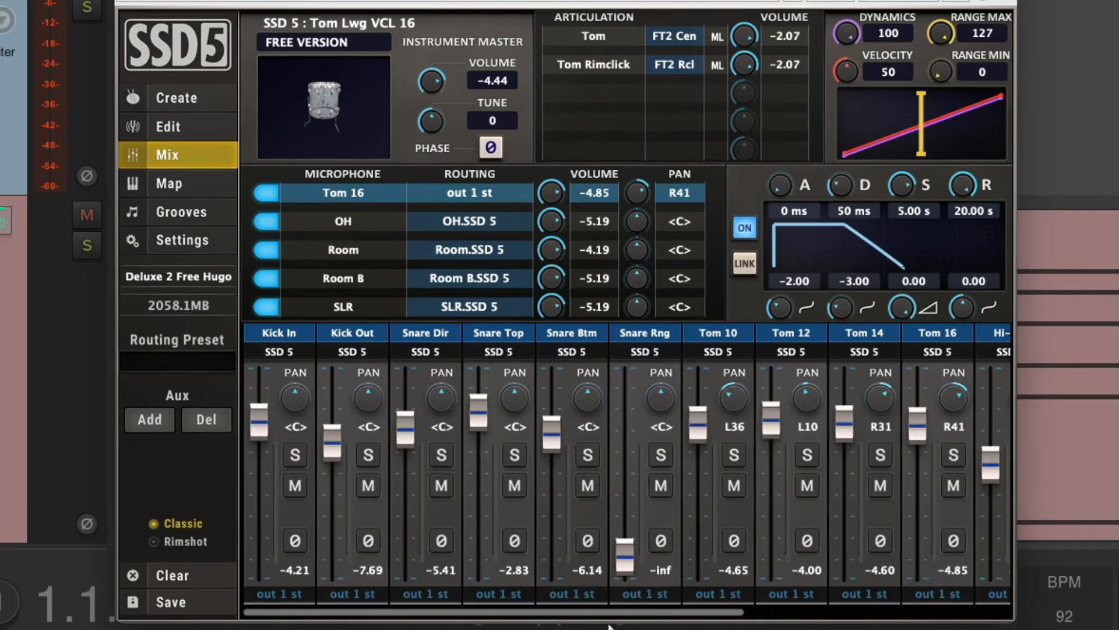
{"action": "mouse_move", "coordinate": [609, 613]}
{"action": "left_mouse_down"}
{"action": "mouse_move", "coordinate": [894, 617]}
{"action": "mouse_move", "coordinate": [590, 617]}
{"action": "left_mouse_up"}
{"action": "left_click", "coordinate": [300, 593]}
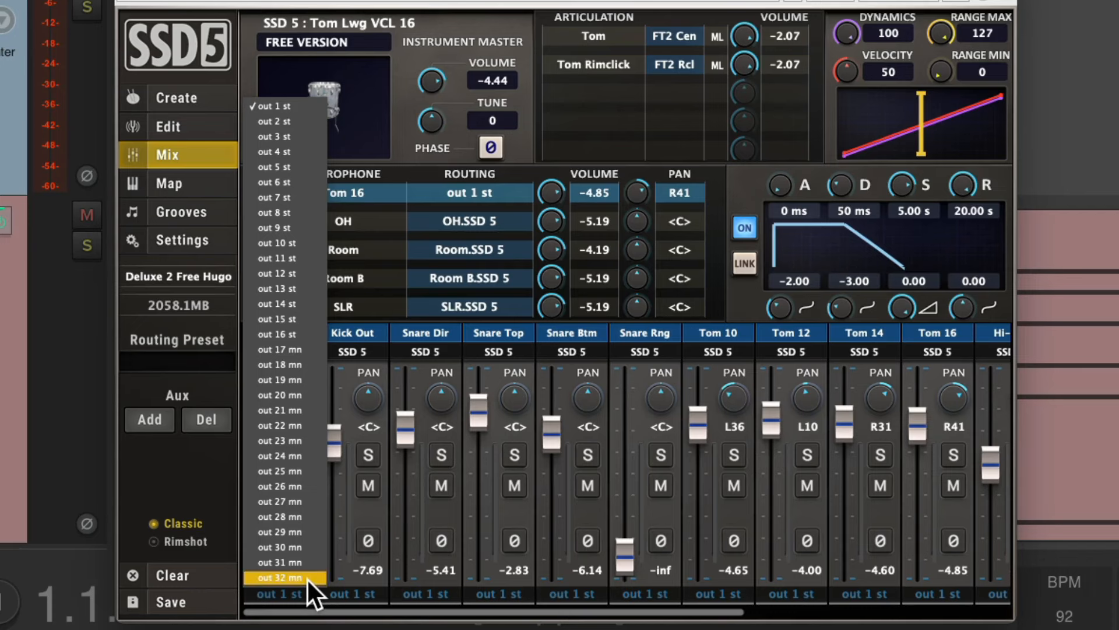
{"action": "left_click", "coordinate": [372, 591]}
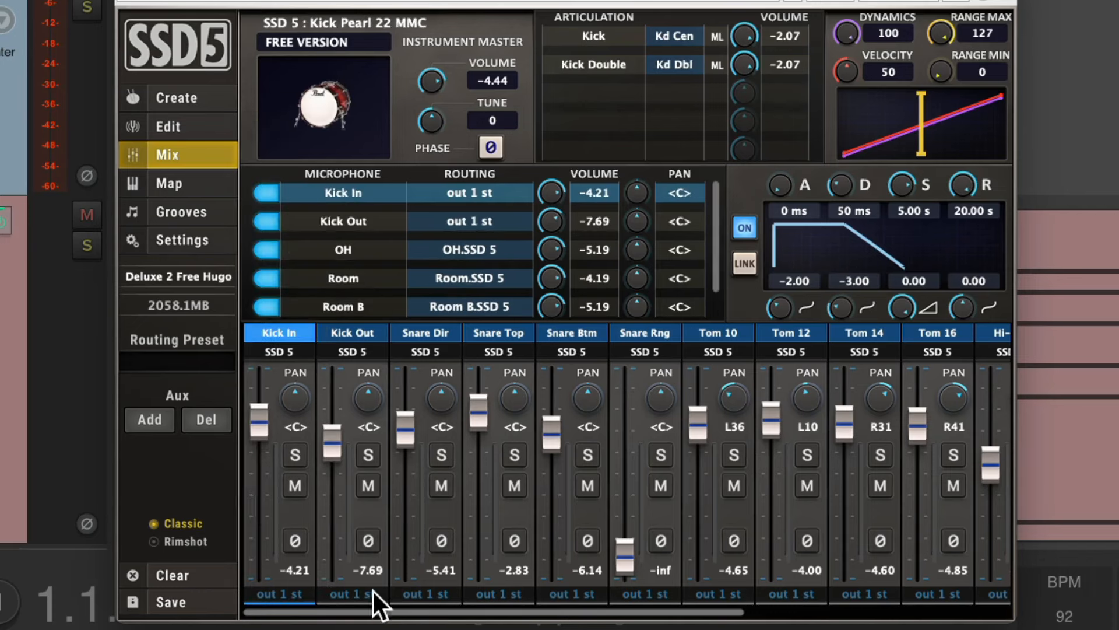
- Examine the note-to-articulation map and the MIDI Learn prompt for Hi-Hat Tip Closed, leaving the mapping as it is
{"action": "left_click", "coordinate": [216, 183]}
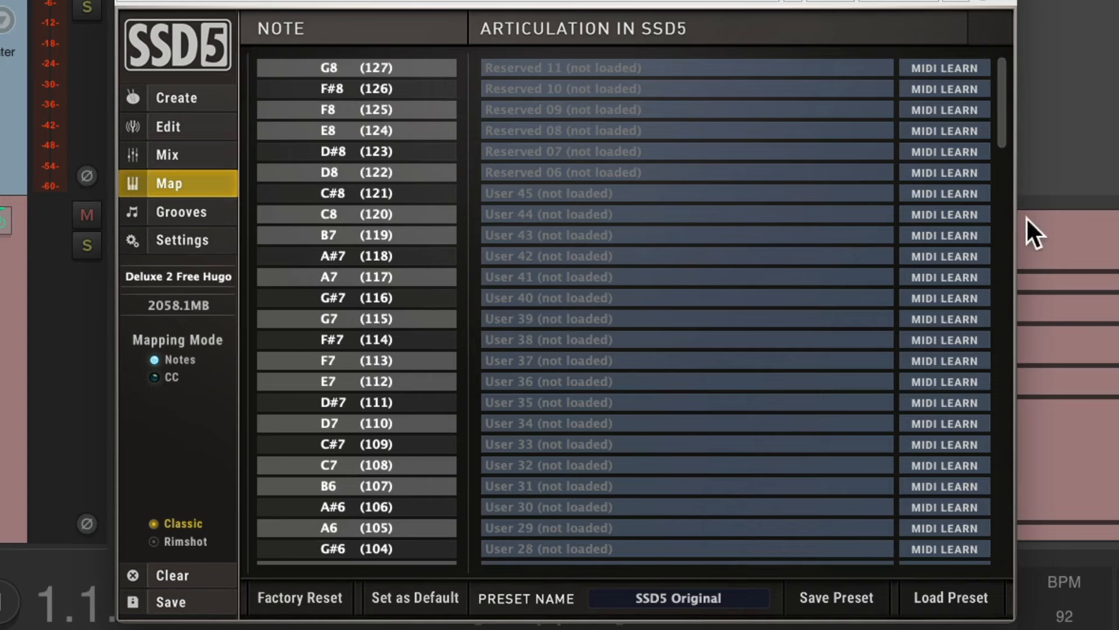
{"action": "left_click_drag", "start_coordinate": [1005, 153], "coordinate": [977, 370]}
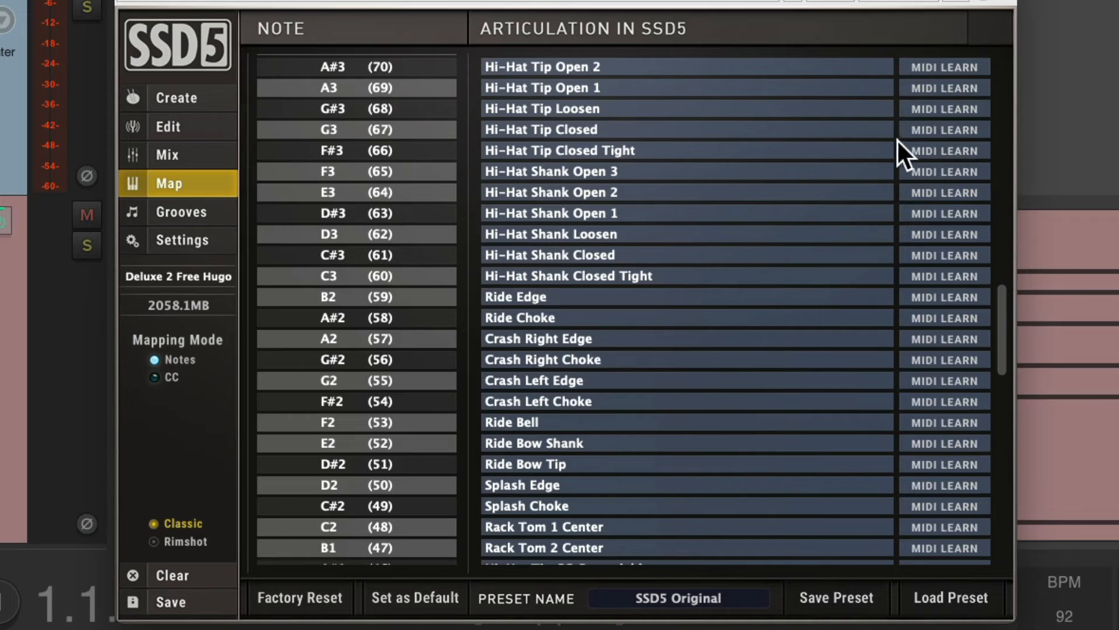
{"action": "left_click", "coordinate": [914, 131]}
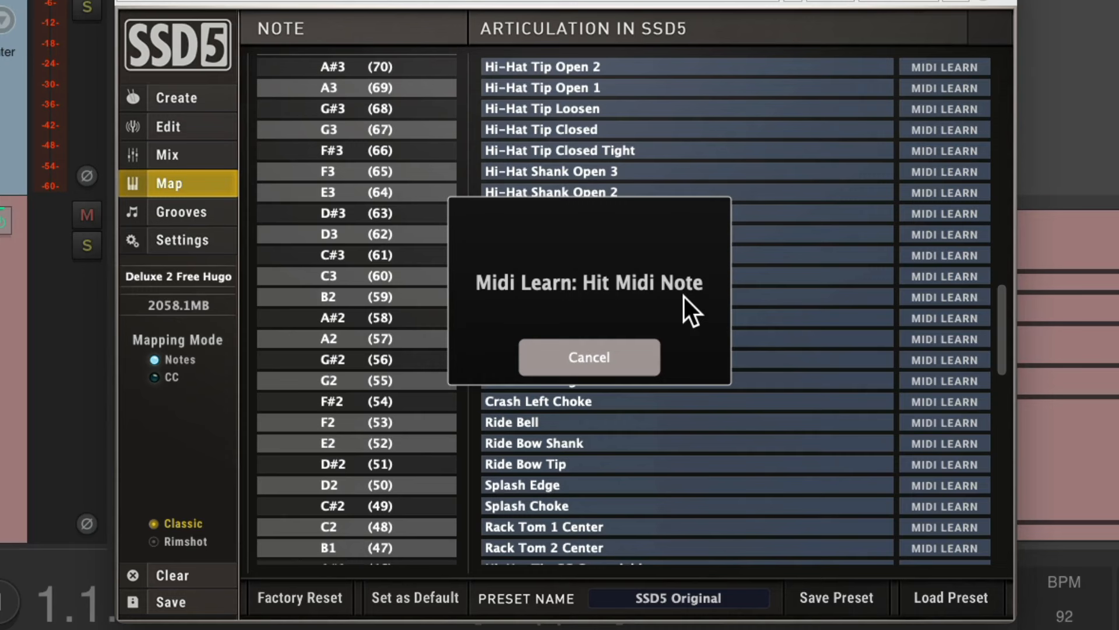
{"action": "left_click", "coordinate": [634, 349]}
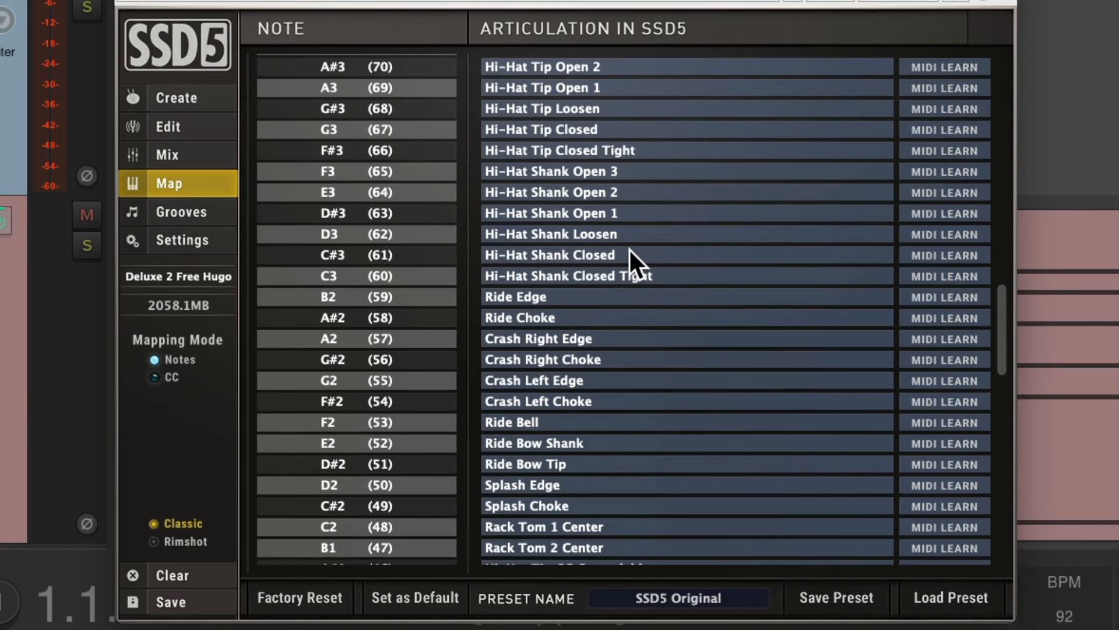
- View the grooves page and the categories of the SSD 5 Core Jazz, Pop, Rnb and Rock libraries
{"action": "left_click", "coordinate": [222, 213]}
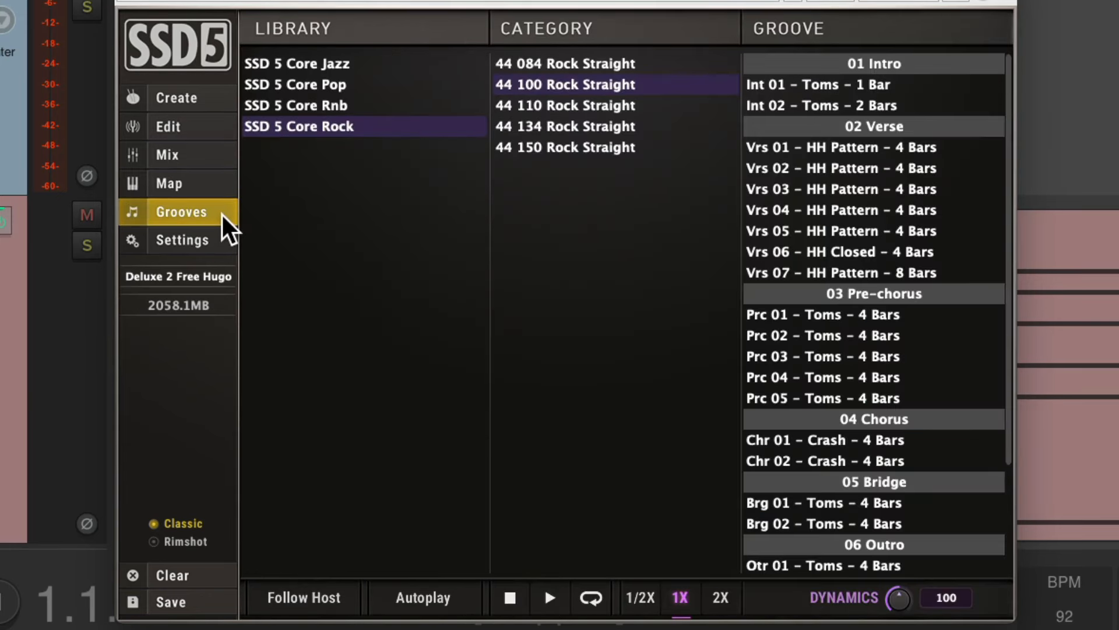
{"action": "left_click", "coordinate": [376, 66]}
{"action": "left_click", "coordinate": [382, 83]}
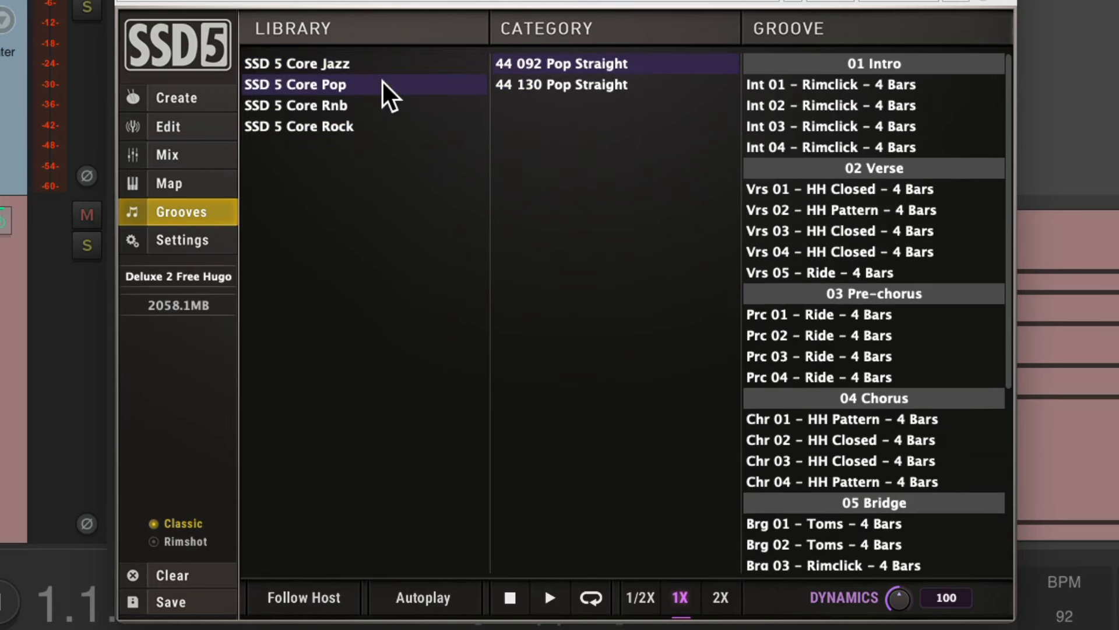
{"action": "left_click", "coordinate": [386, 106]}
{"action": "left_click", "coordinate": [389, 127]}
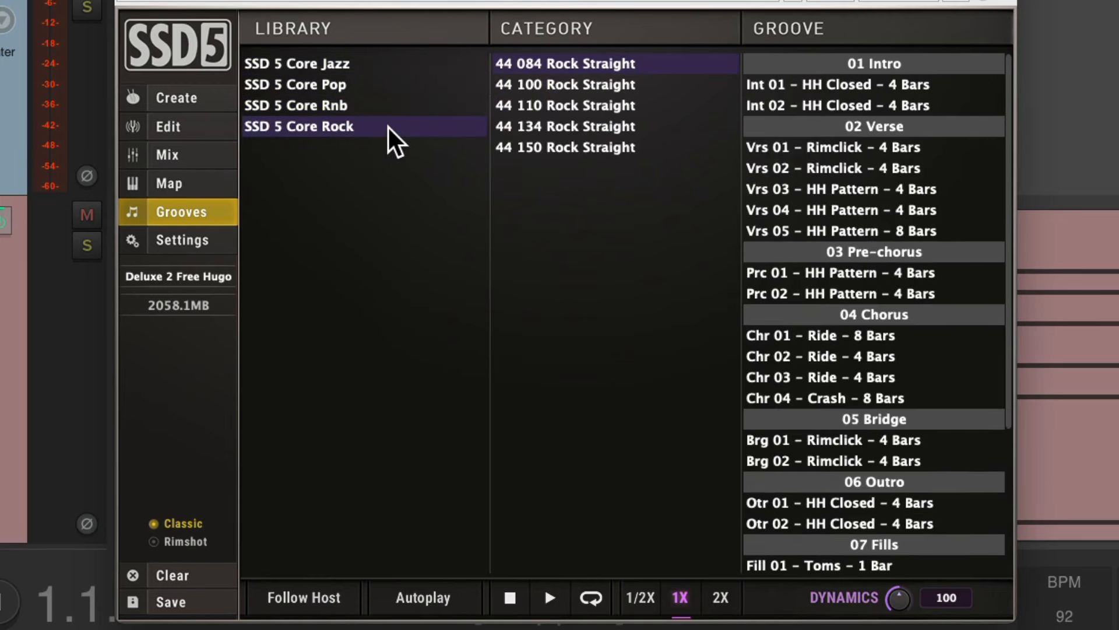
- Select the Vrs 01 - Ride - 8 Bars groove in the SSD 5 Core Jazz library and enable Autoplay
{"action": "left_click", "coordinate": [384, 63]}
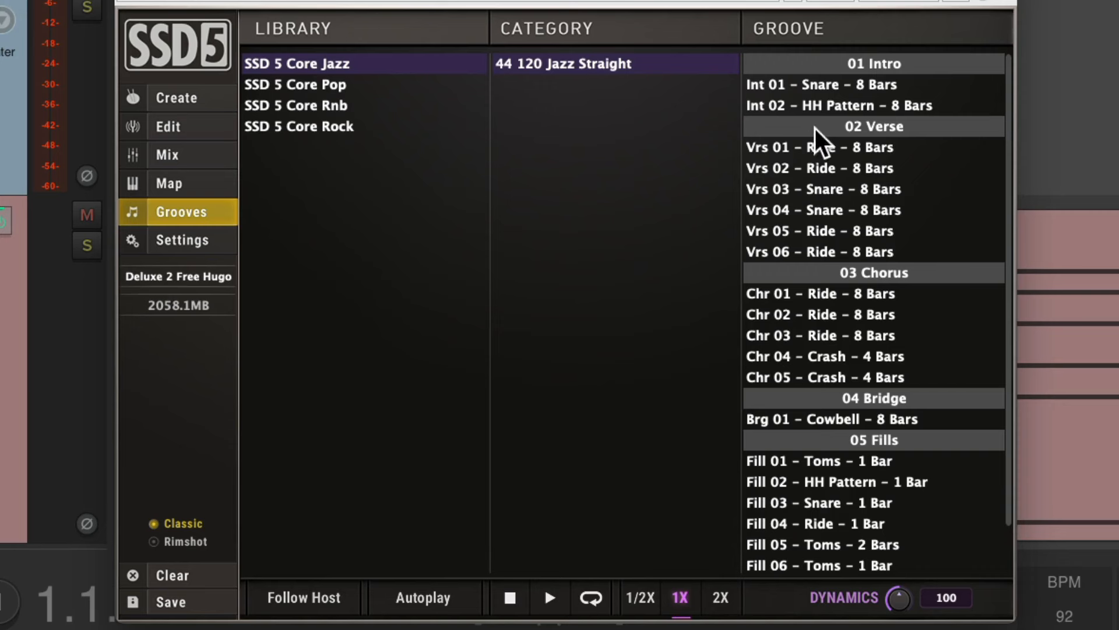
{"action": "left_click", "coordinate": [799, 143]}
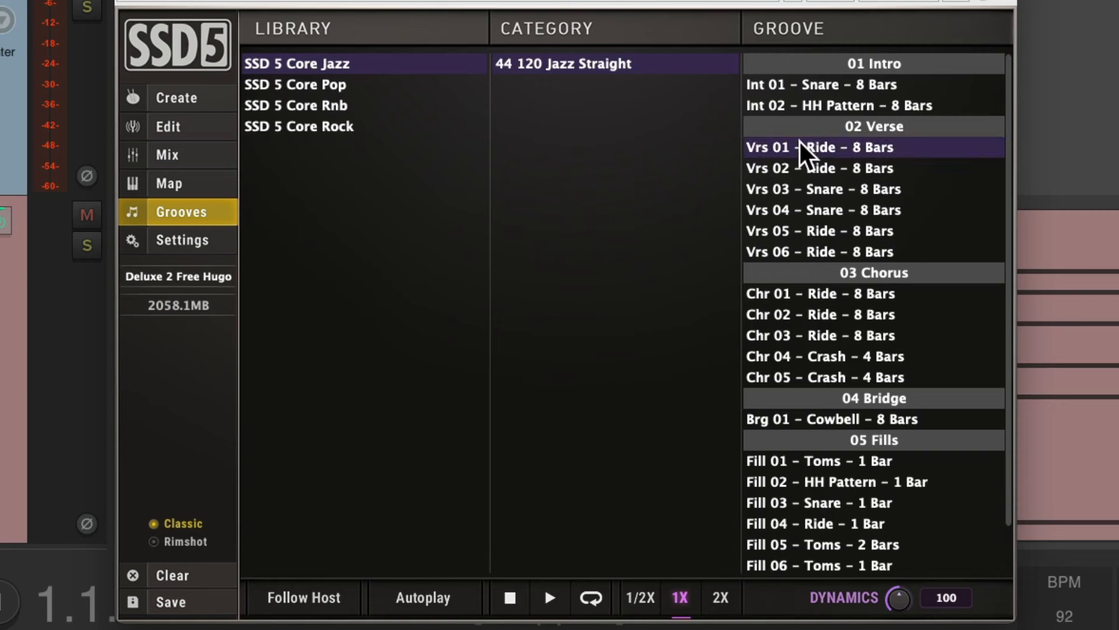
{"action": "left_click", "coordinate": [452, 595]}
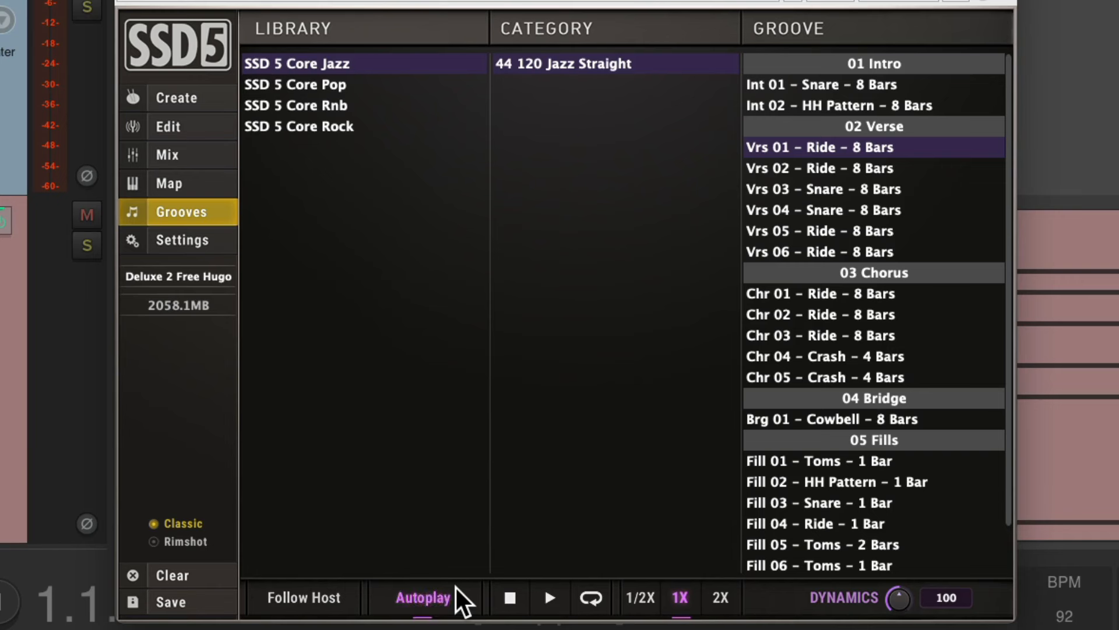
- Audition the jazz grooves Vrs 01, Vrs 02, Vrs 03 and Chr 01, and stop the playback
{"action": "left_click", "coordinate": [795, 146]}
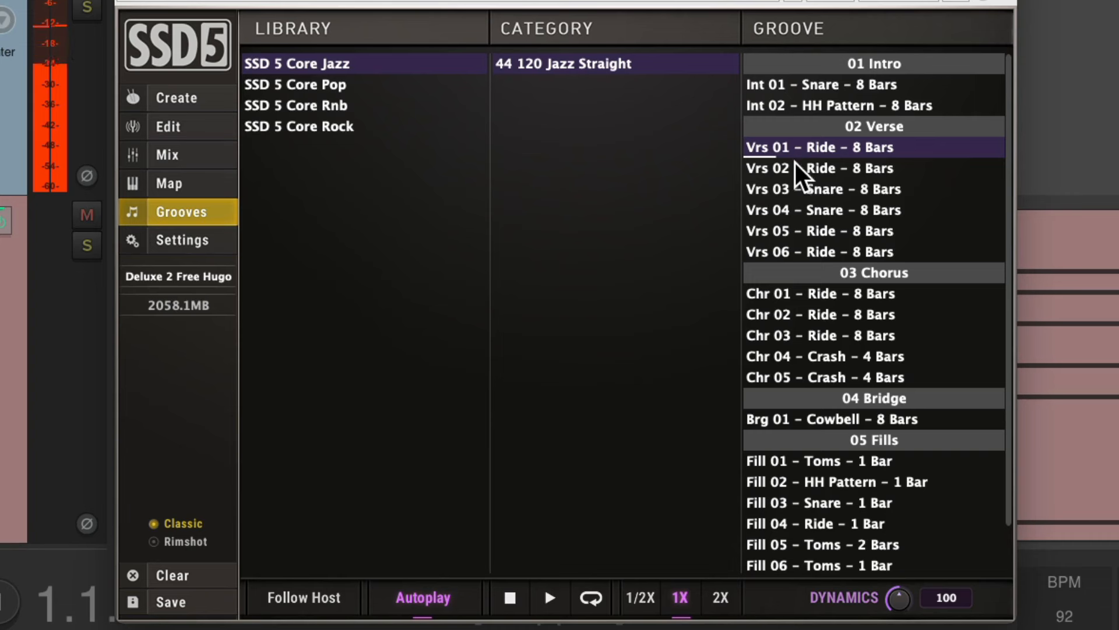
{"action": "left_click", "coordinate": [795, 165]}
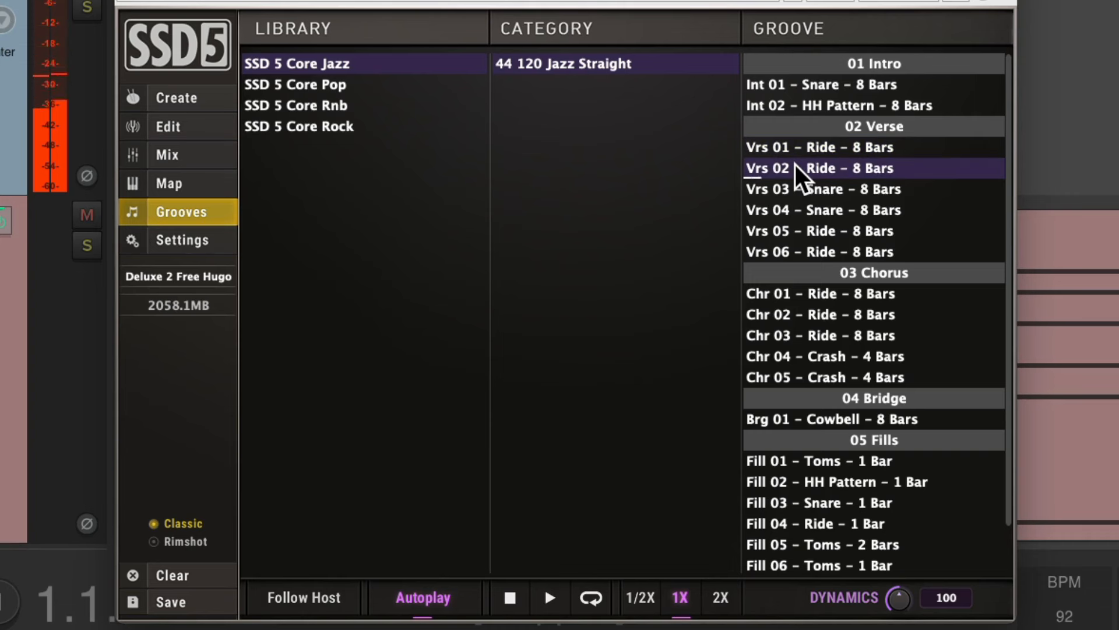
{"action": "left_click", "coordinate": [800, 189]}
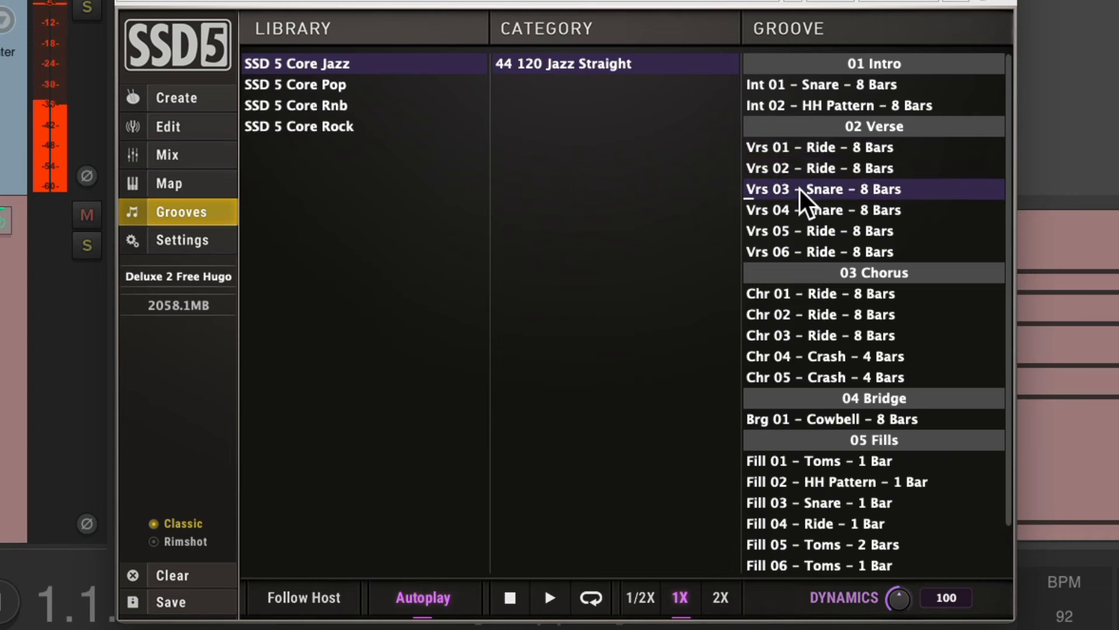
{"action": "left_click", "coordinate": [792, 292]}
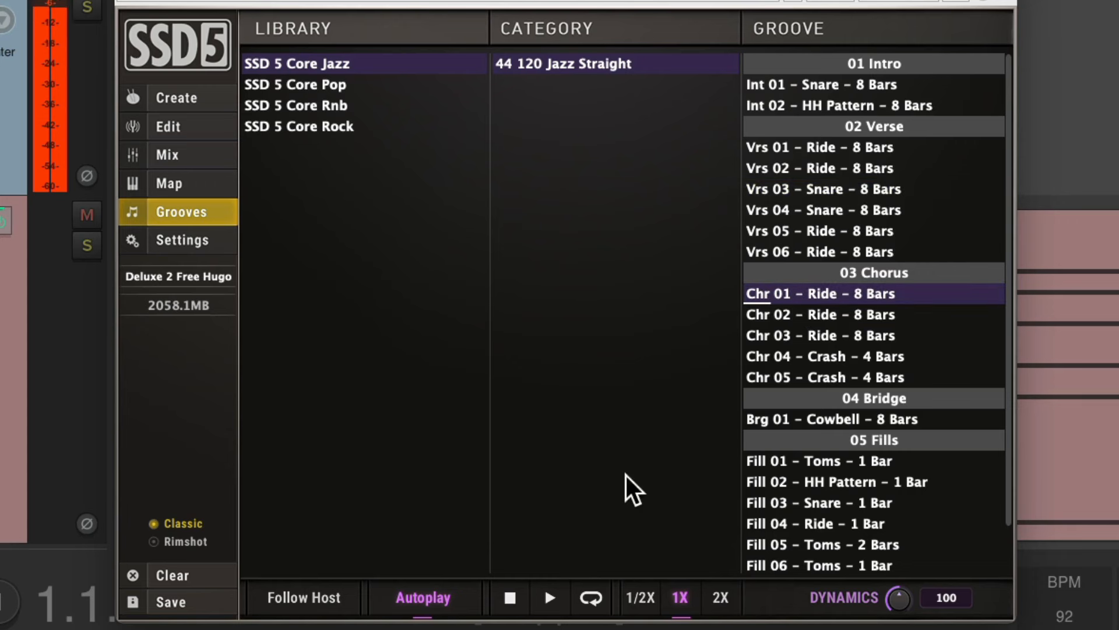
{"action": "left_click", "coordinate": [511, 597]}
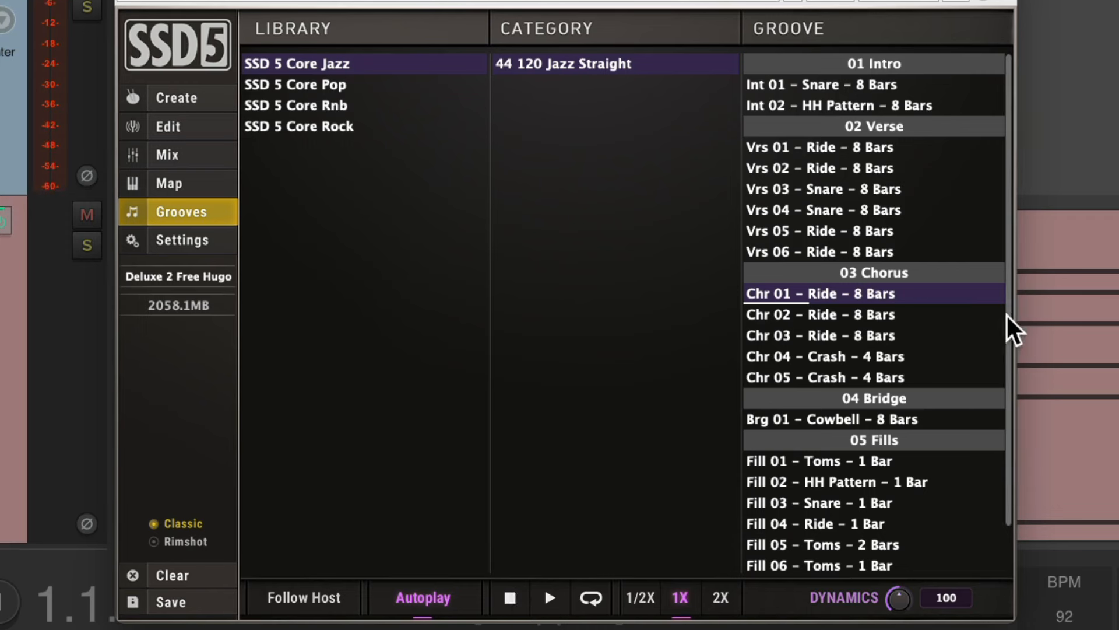
- Look through the remaining jazz grooves and the groove lists of the Pop, Rnb and Rock core libraries
{"action": "scroll", "coordinate": [1012, 335], "scroll_direction": "down", "scroll_amount": 2}
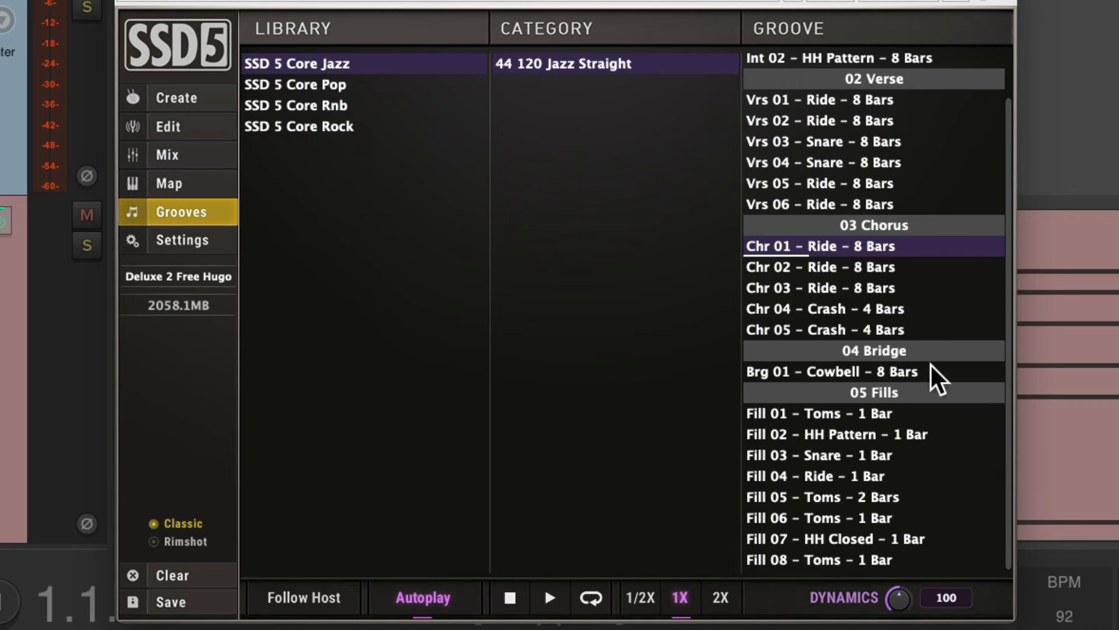
{"action": "left_click", "coordinate": [384, 84]}
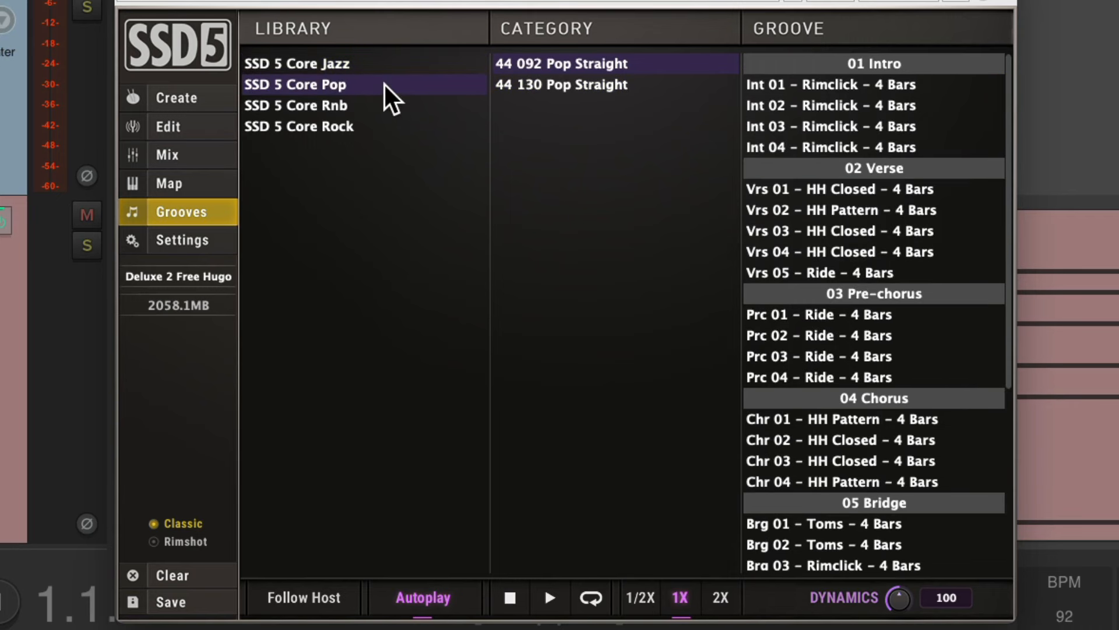
{"action": "left_click", "coordinate": [595, 65]}
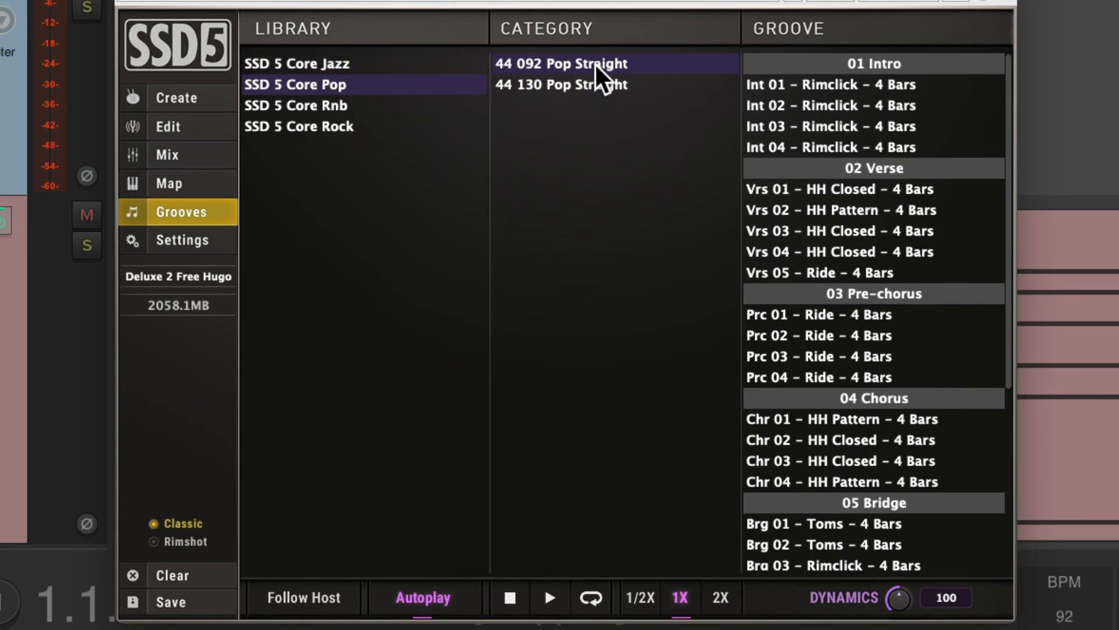
{"action": "scroll", "coordinate": [912, 230], "scroll_direction": "down", "scroll_amount": 5}
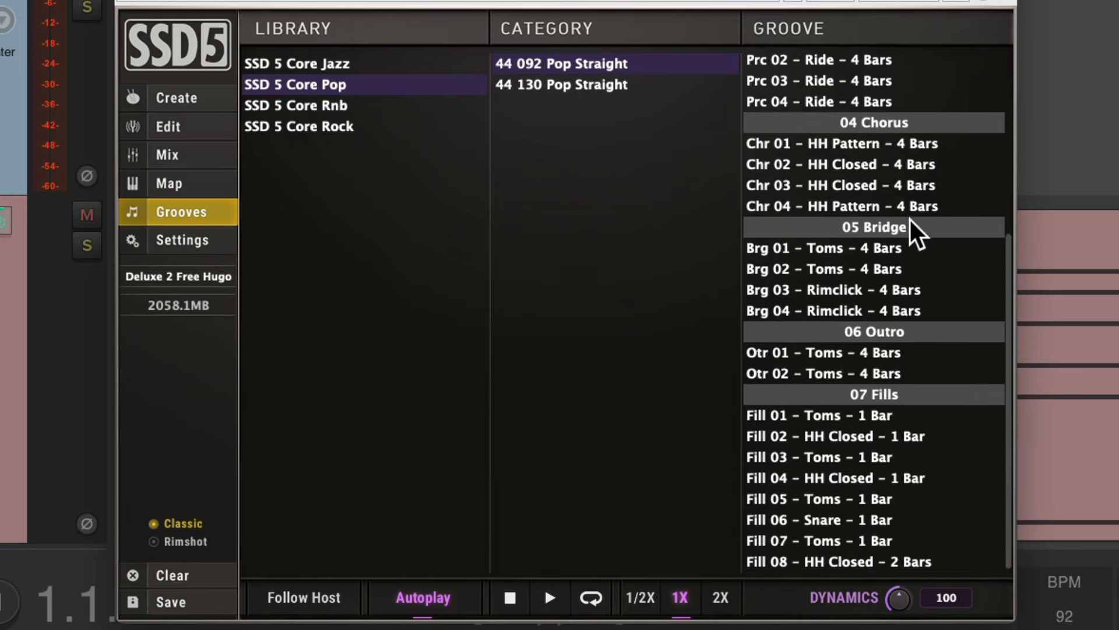
{"action": "left_click", "coordinate": [406, 107]}
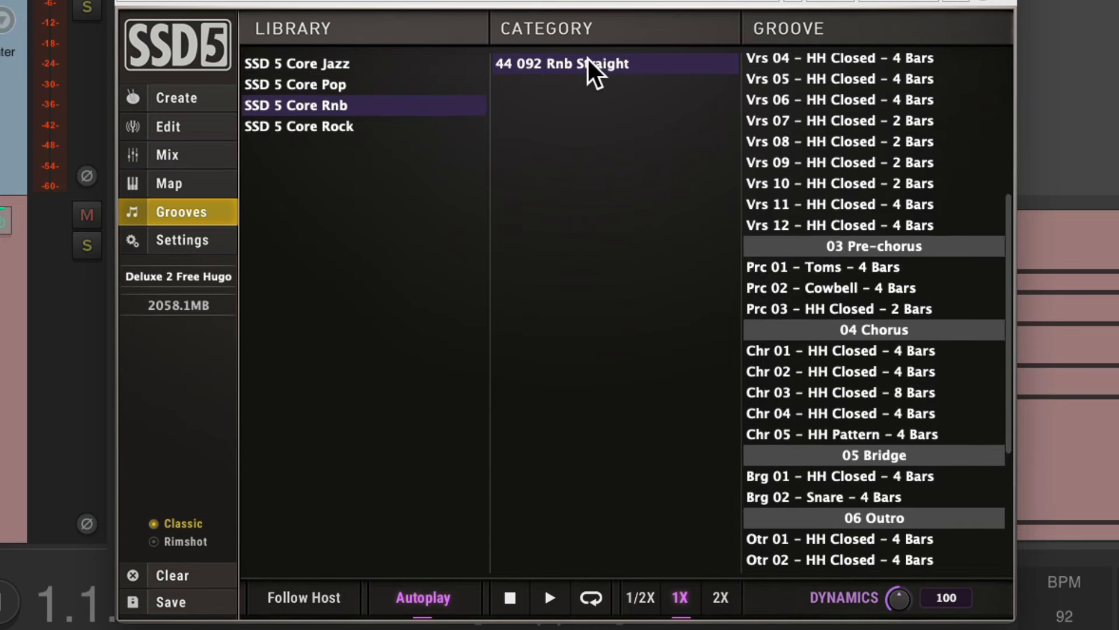
{"action": "scroll", "coordinate": [842, 245], "scroll_direction": "down", "scroll_amount": 3}
{"action": "scroll", "coordinate": [843, 245], "scroll_direction": "up", "scroll_amount": 7}
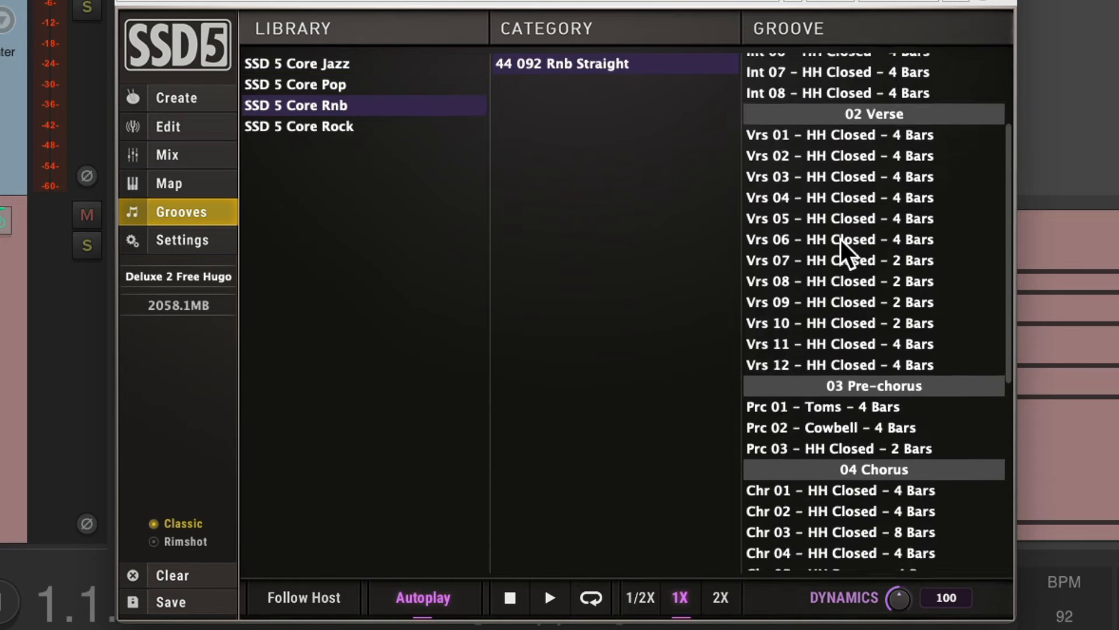
{"action": "left_click", "coordinate": [370, 124]}
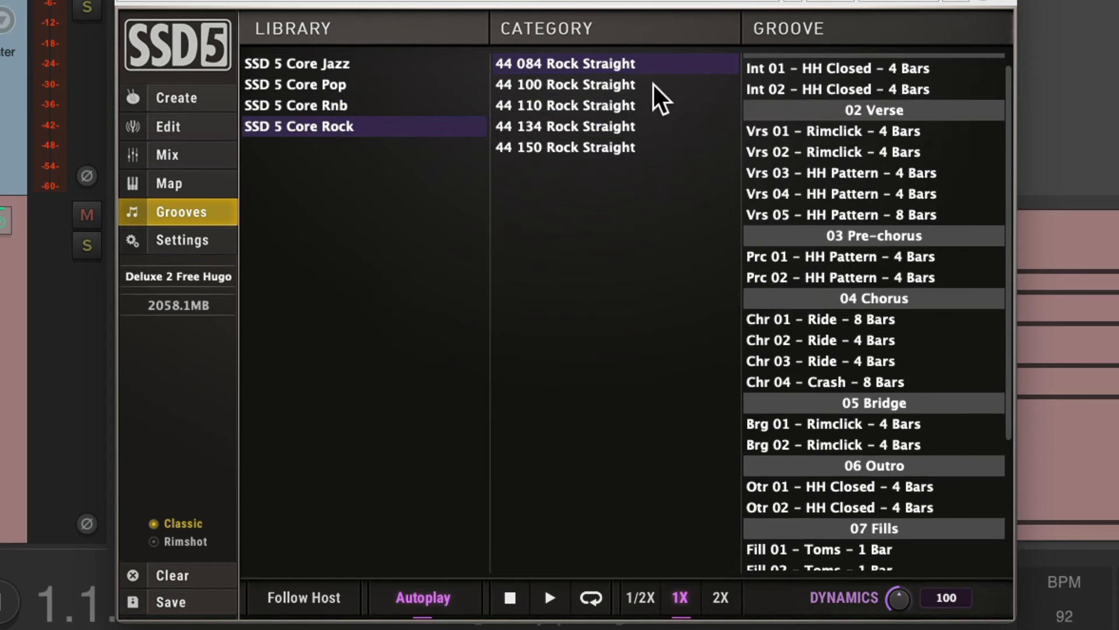
- Look through the tempo categories of the SSD 5 Core Rock library and the full groove list of 44 084 Rock Straight
{"action": "left_click", "coordinate": [607, 80]}
{"action": "left_click", "coordinate": [629, 106]}
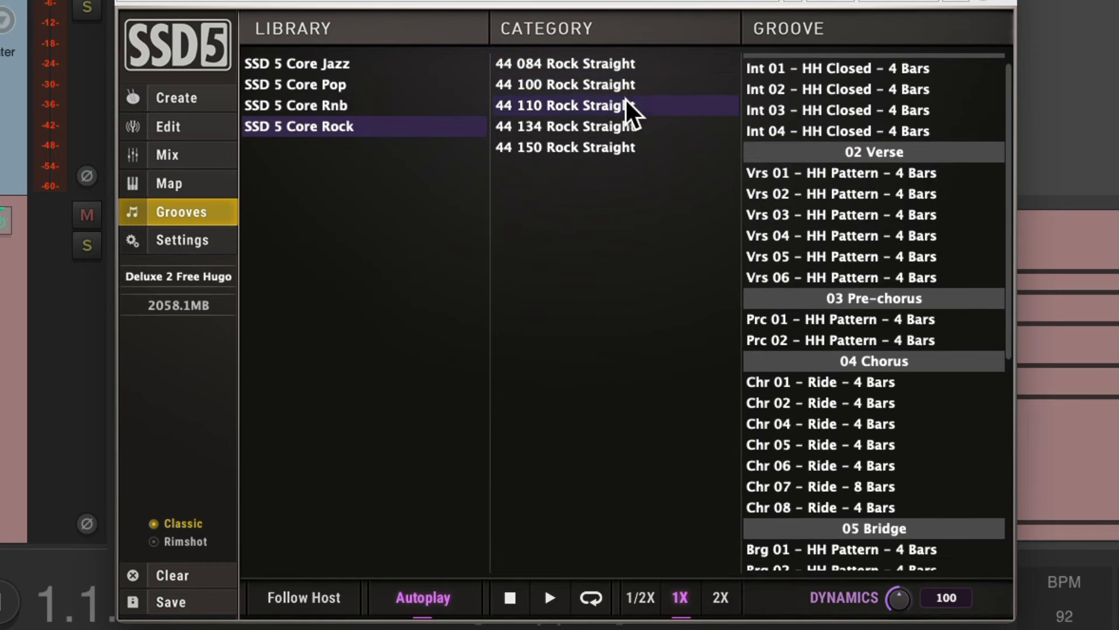
{"action": "left_click", "coordinate": [630, 128]}
{"action": "left_click", "coordinate": [626, 66]}
{"action": "scroll", "coordinate": [881, 216], "scroll_direction": "up", "scroll_amount": 1}
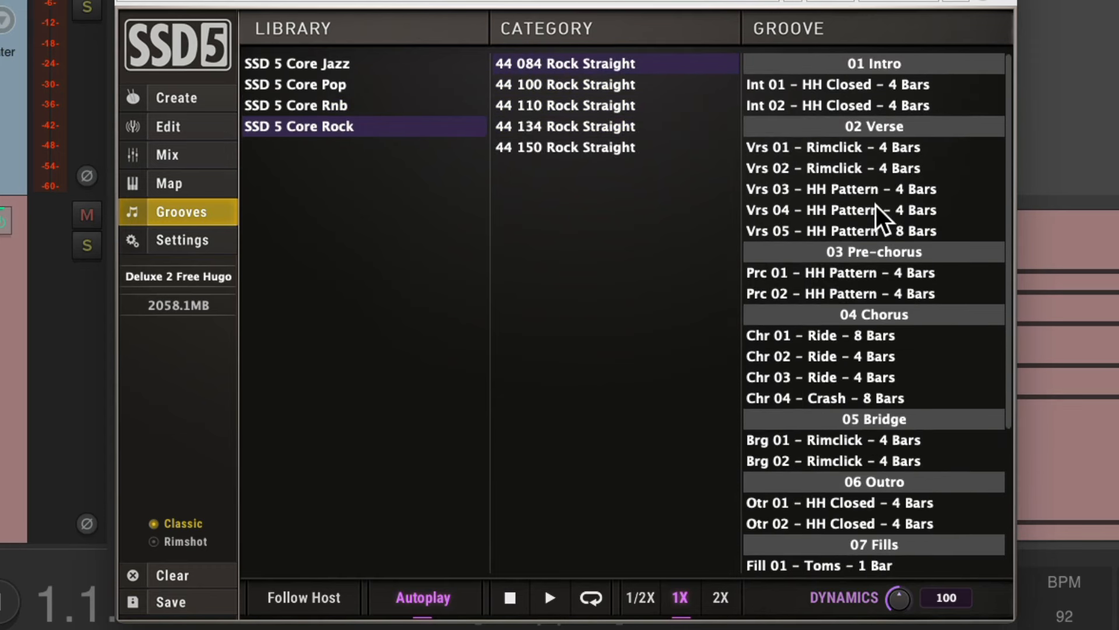
{"action": "scroll", "coordinate": [908, 344], "scroll_direction": "down", "scroll_amount": 5}
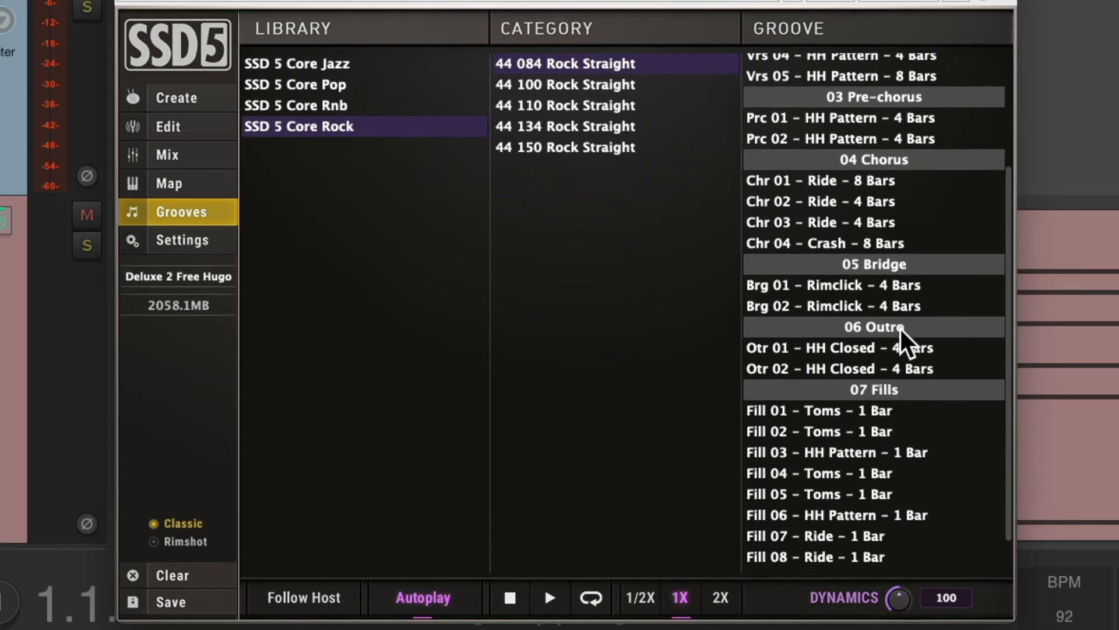
{"action": "scroll", "coordinate": [907, 344], "scroll_direction": "up", "scroll_amount": 4}
{"action": "scroll", "coordinate": [901, 330], "scroll_direction": "up", "scroll_amount": 1}
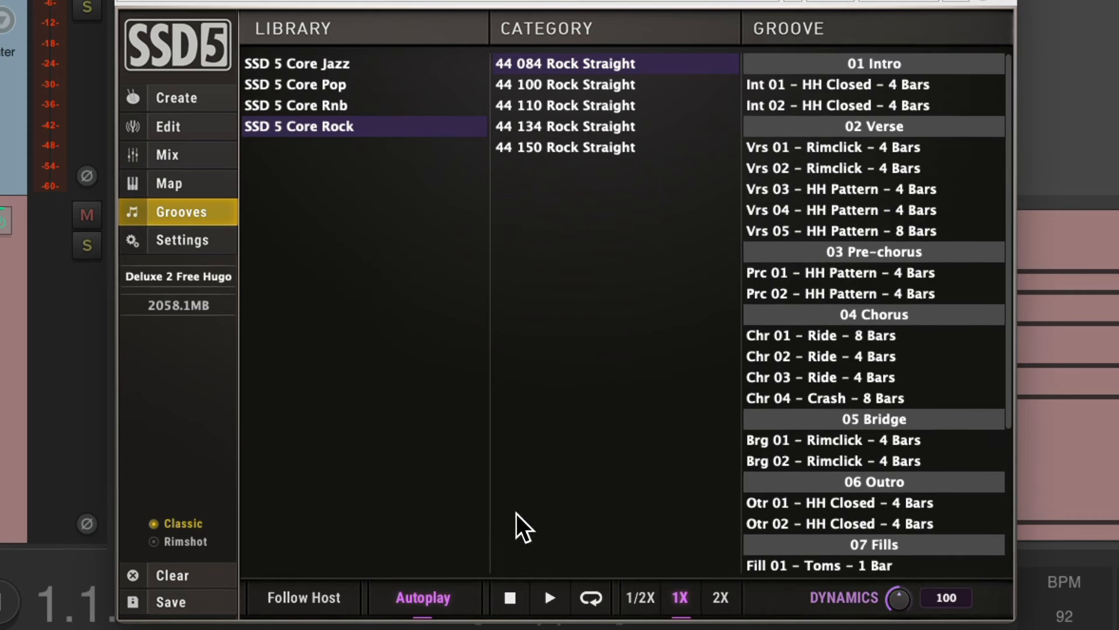
- Enable Follow Host and audition the jazz grooves Vrs 02, Vrs 03 and Vrs 04 along with the project playback
{"action": "left_click", "coordinate": [337, 600]}
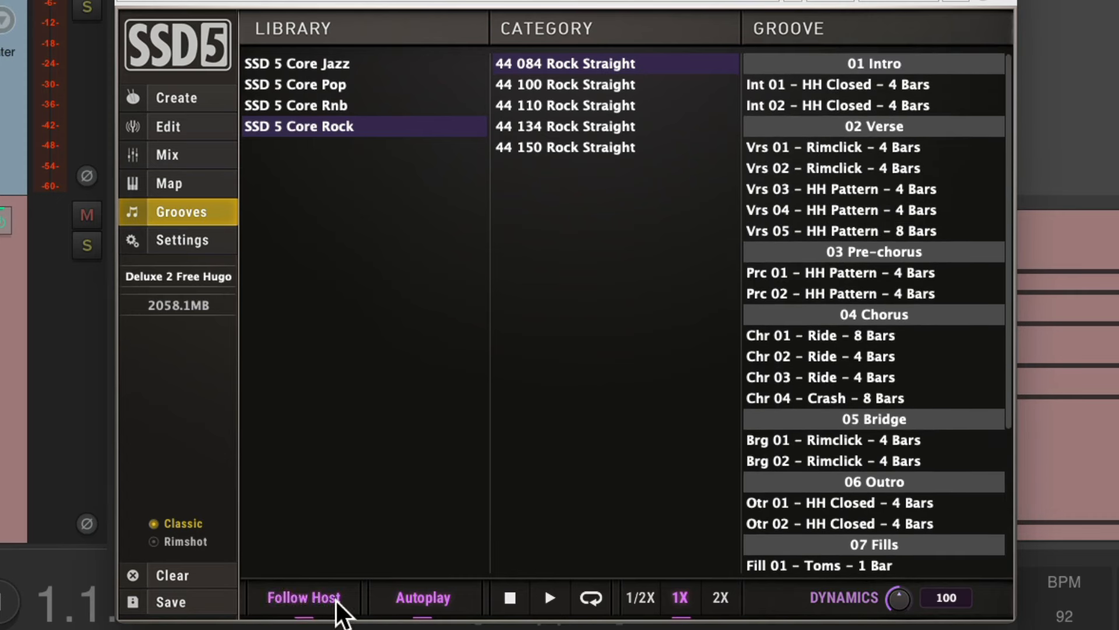
{"action": "left_click", "coordinate": [401, 69]}
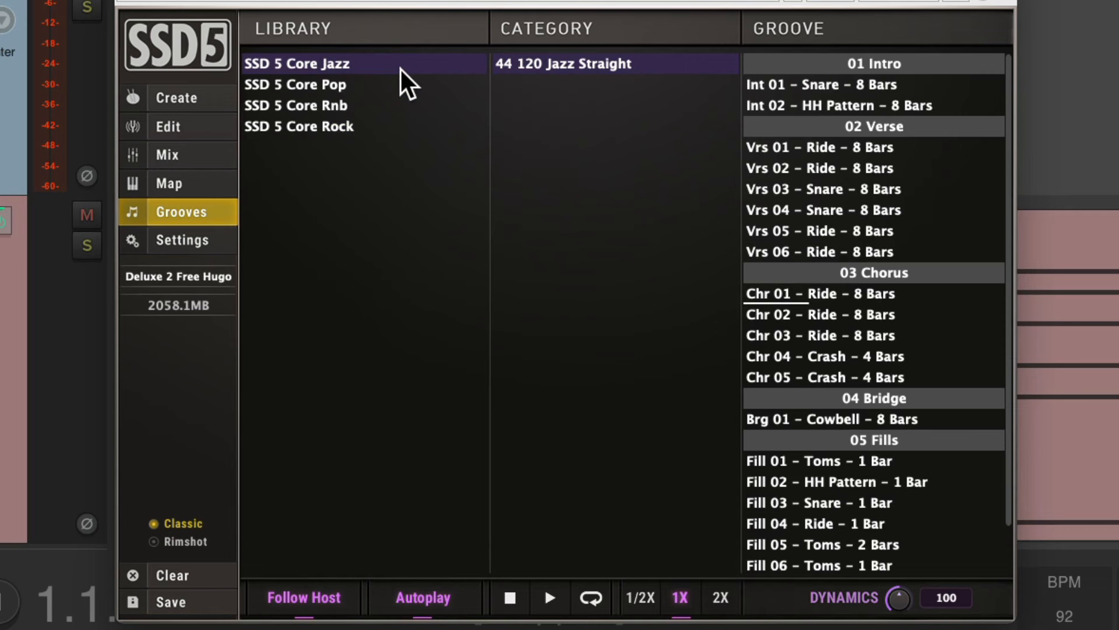
{"action": "left_click", "coordinate": [793, 169]}
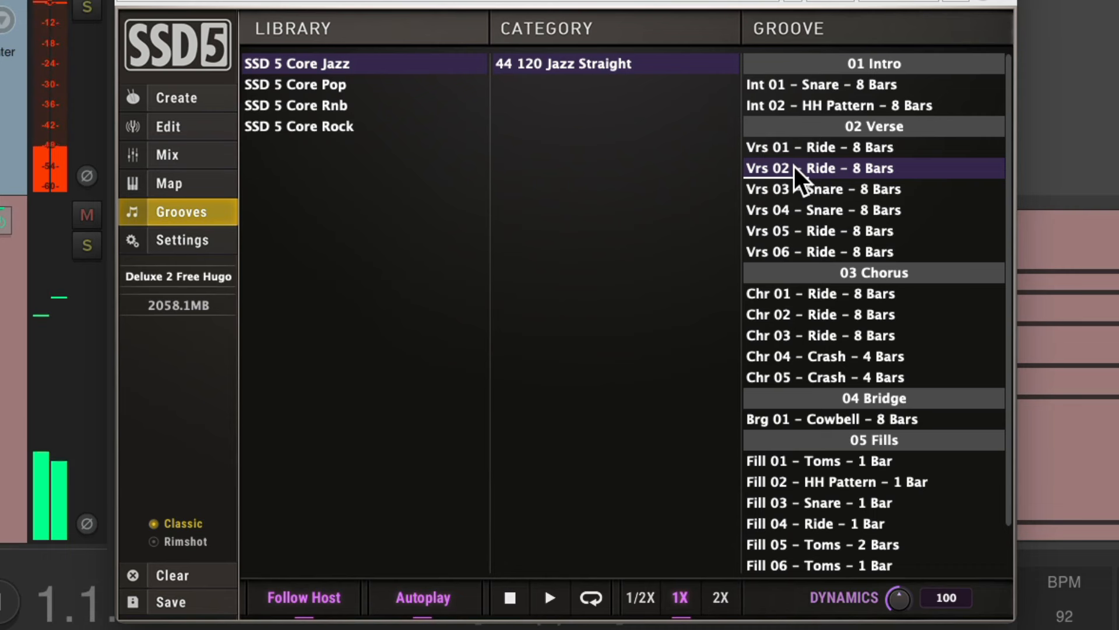
{"action": "left_click", "coordinate": [797, 190]}
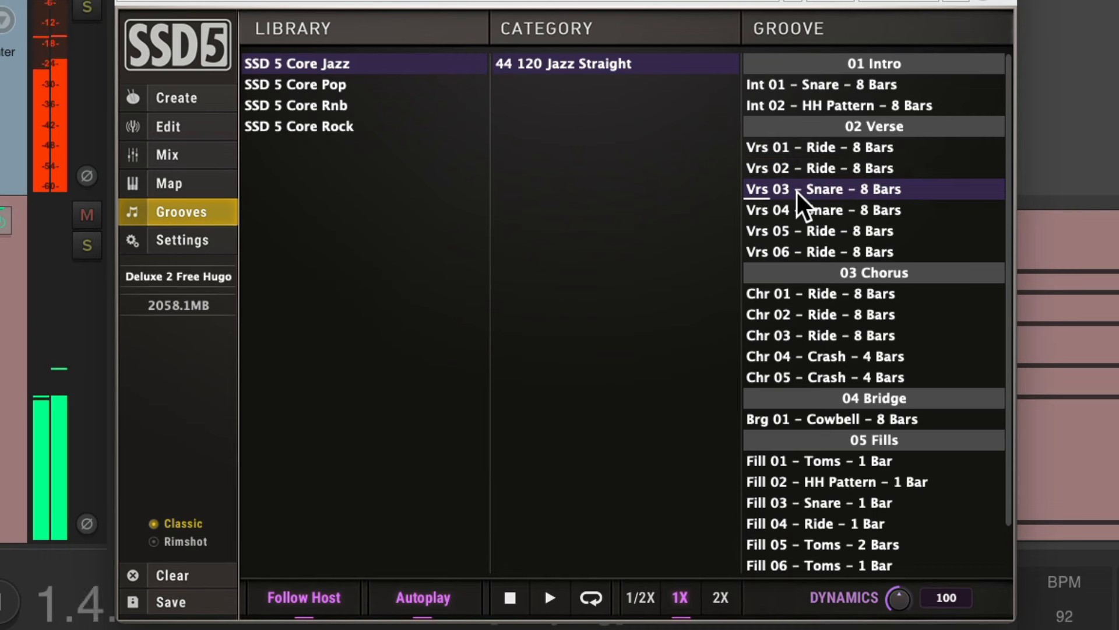
{"action": "left_click", "coordinate": [798, 211]}
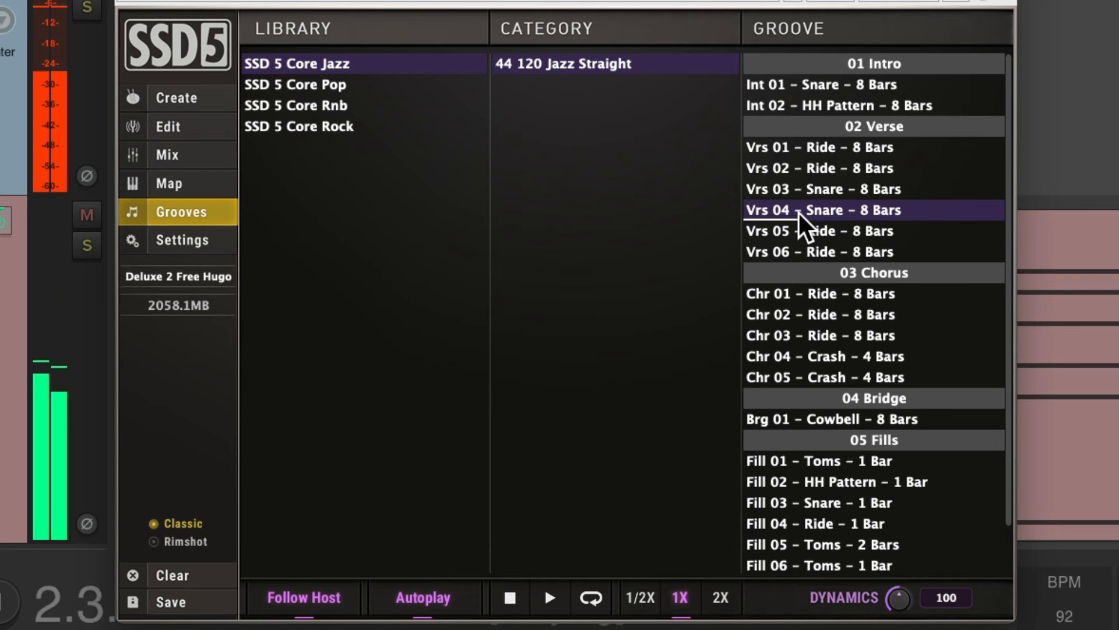
{"action": "key", "text": "space"}
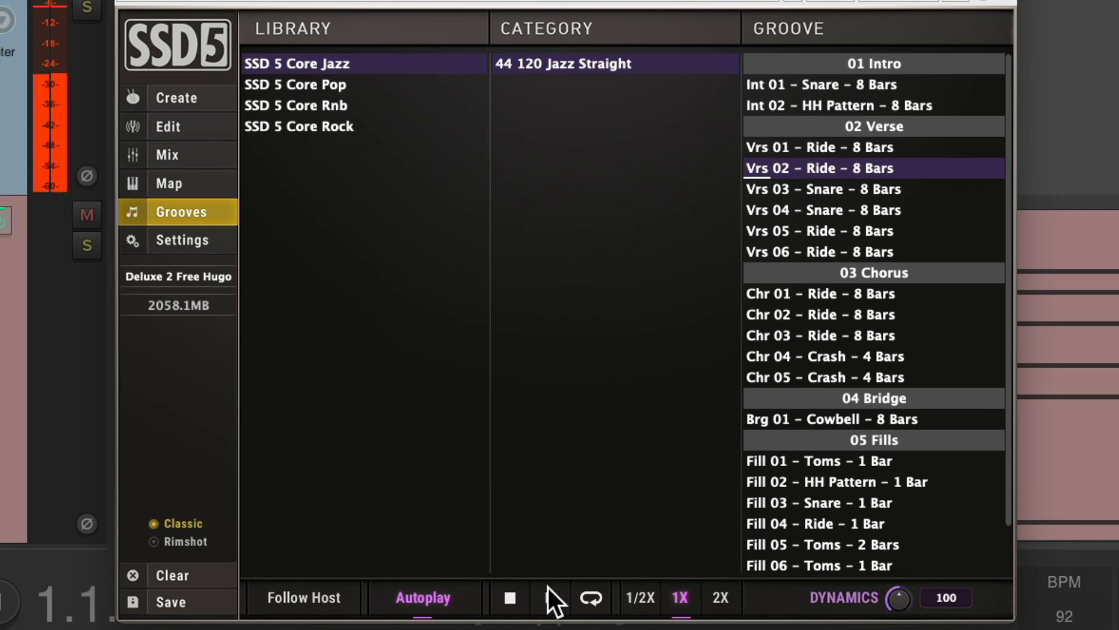
- Audition the jazz groove Vrs 02 with Dynamics lowered to 69, and reset Dynamics to 100
{"action": "left_click", "coordinate": [520, 599]}
{"action": "left_click_drag", "start_coordinate": [893, 597], "coordinate": [893, 606]}
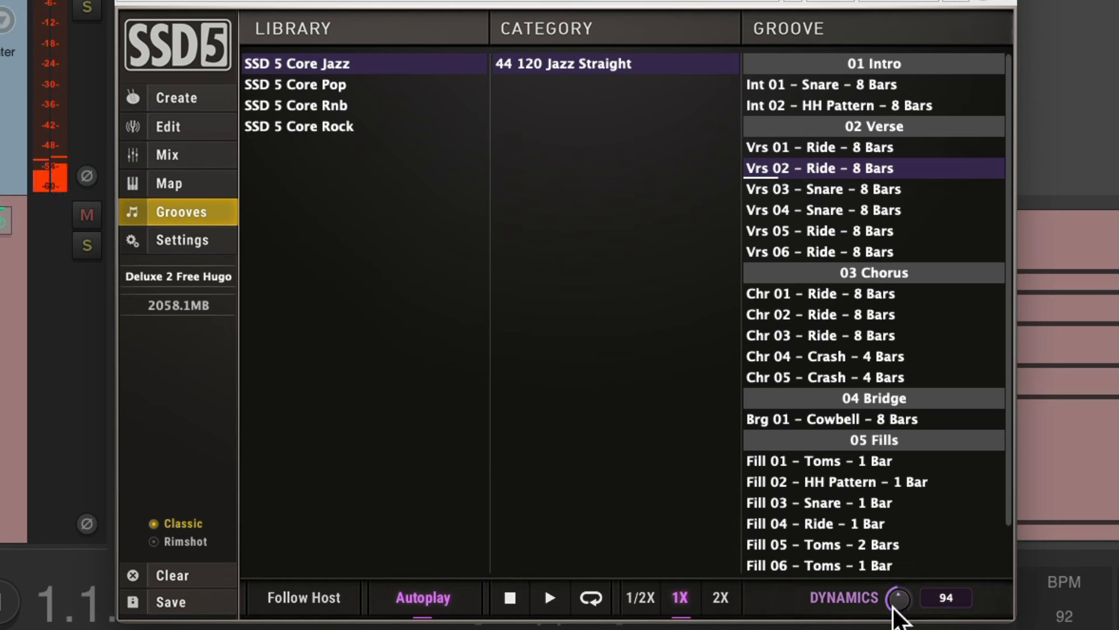
{"action": "left_click", "coordinate": [798, 172]}
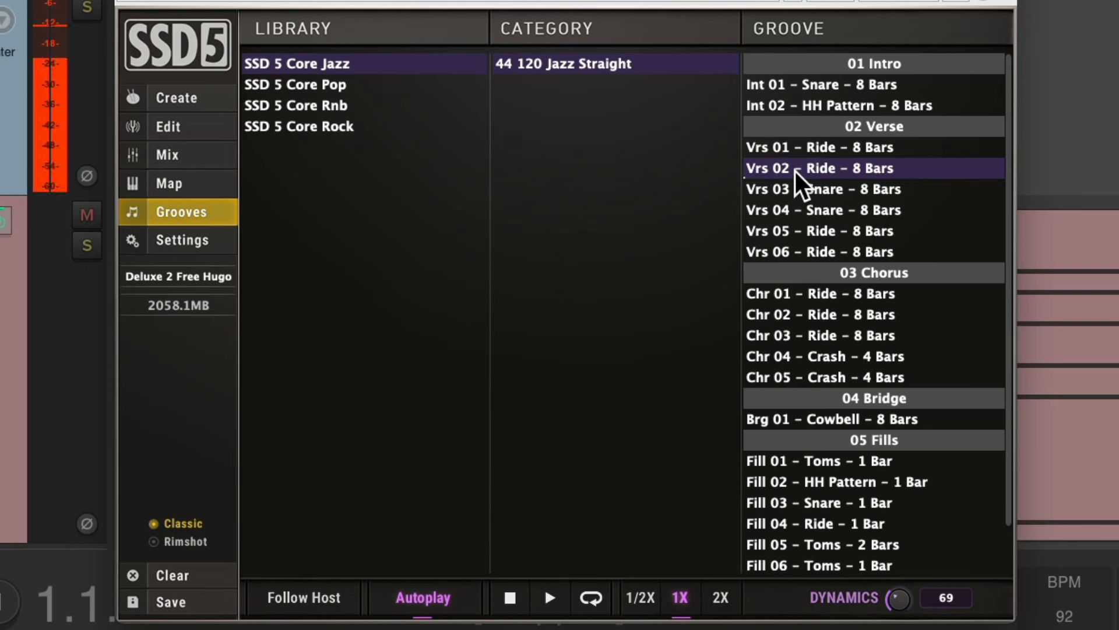
{"action": "mouse_move", "coordinate": [899, 602]}
{"action": "left_mouse_down"}
{"action": "mouse_move", "coordinate": [900, 546]}
{"action": "mouse_move", "coordinate": [898, 629]}
{"action": "mouse_move", "coordinate": [899, 601]}
{"action": "left_mouse_up"}
{"action": "double_click", "coordinate": [899, 600]}
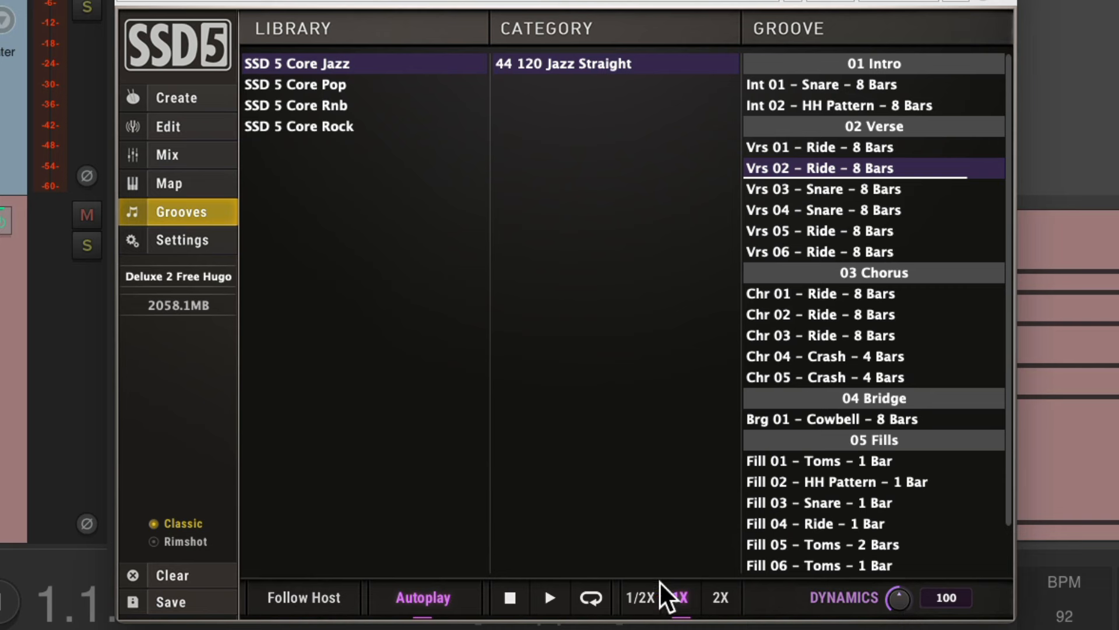
- Audition the Vrs 03 - HH Pattern - 4 Bars groove from 44 084 Rock Straight on its own and with Follow Host enabled
{"action": "left_click", "coordinate": [673, 601]}
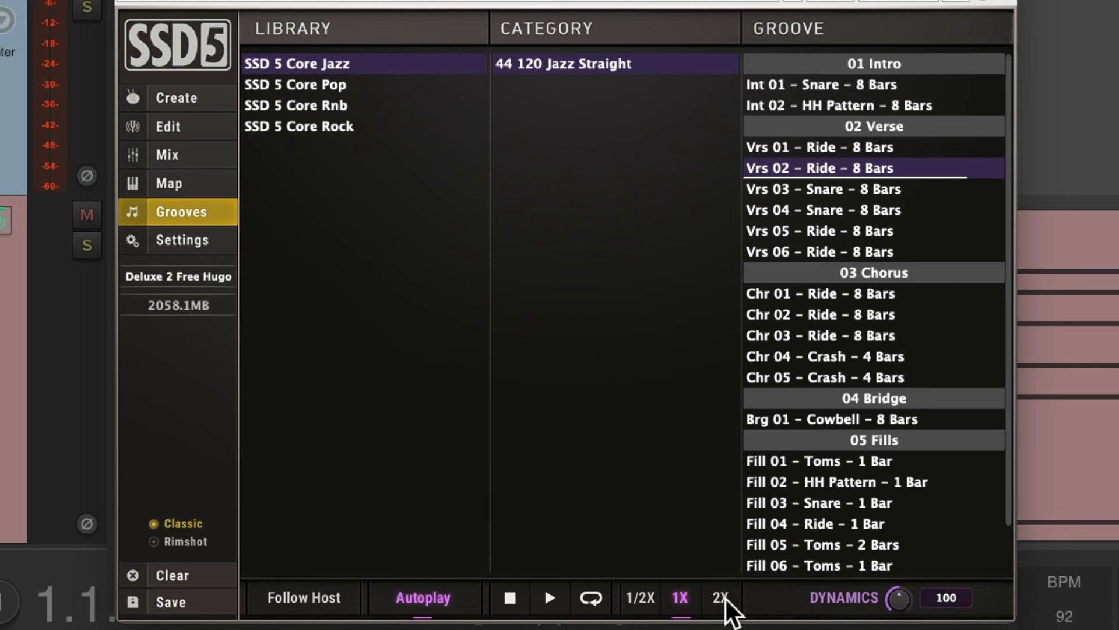
{"action": "left_click", "coordinate": [420, 137]}
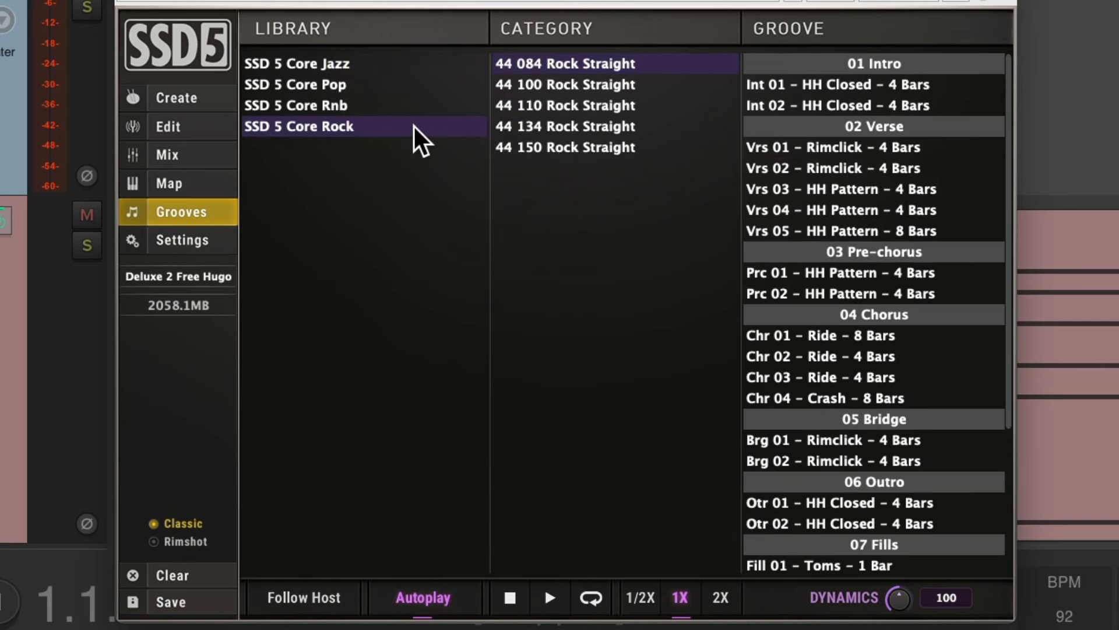
{"action": "left_click", "coordinate": [809, 193]}
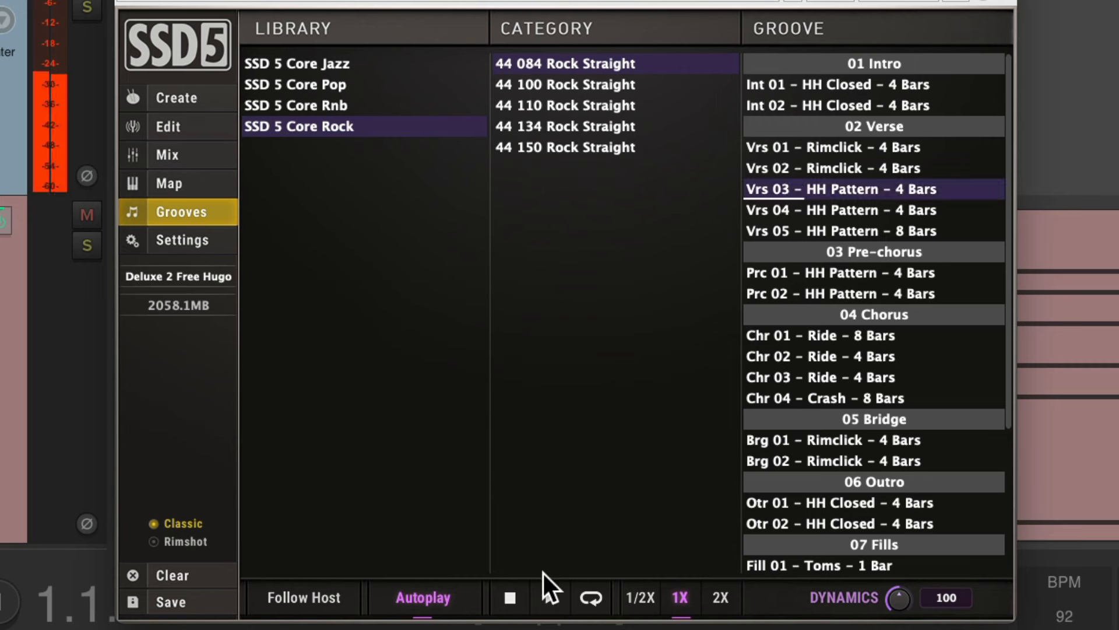
{"action": "left_click", "coordinate": [509, 593]}
{"action": "left_click", "coordinate": [332, 601]}
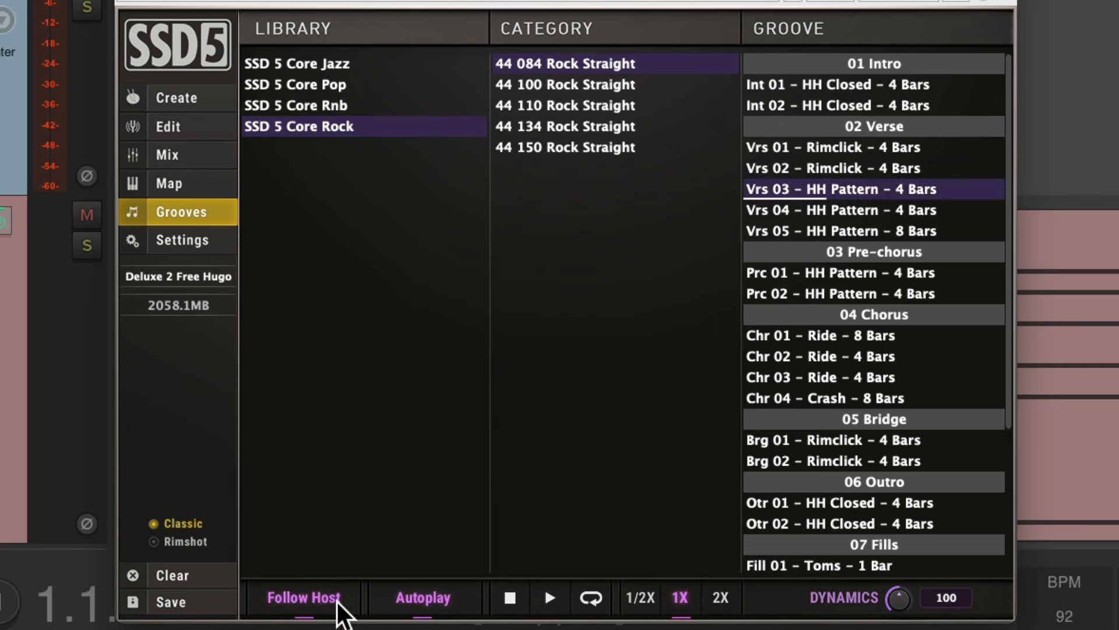
{"action": "key", "text": "space"}
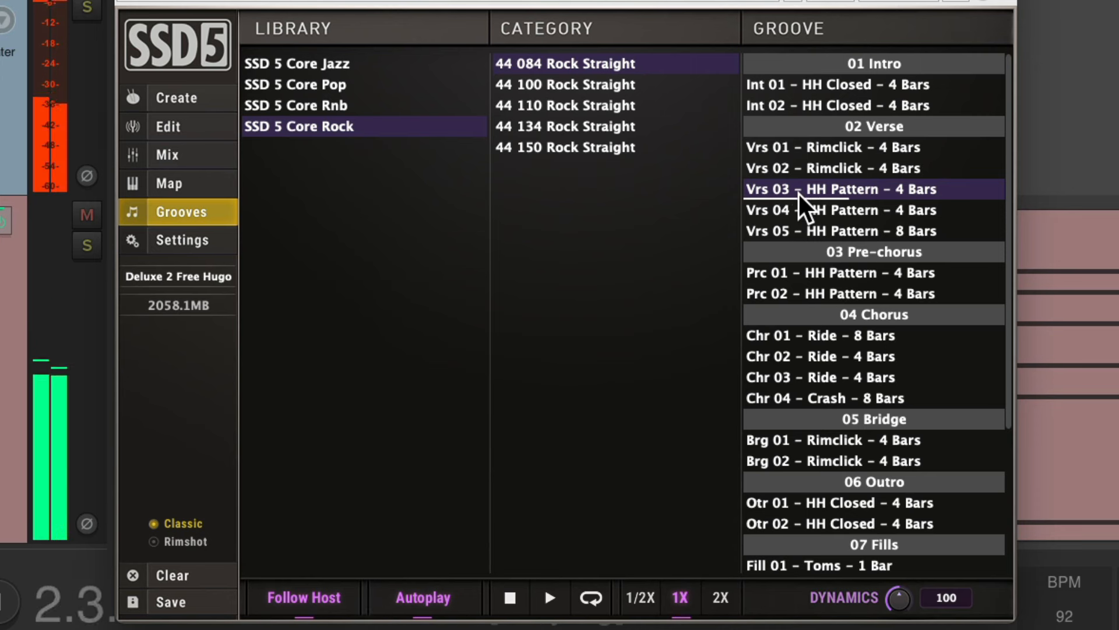
{"action": "key", "text": "space"}
- Audition the Vrs 03 rock groove in sync with the project at 1/2X and 2X speed
{"action": "left_click", "coordinate": [640, 598]}
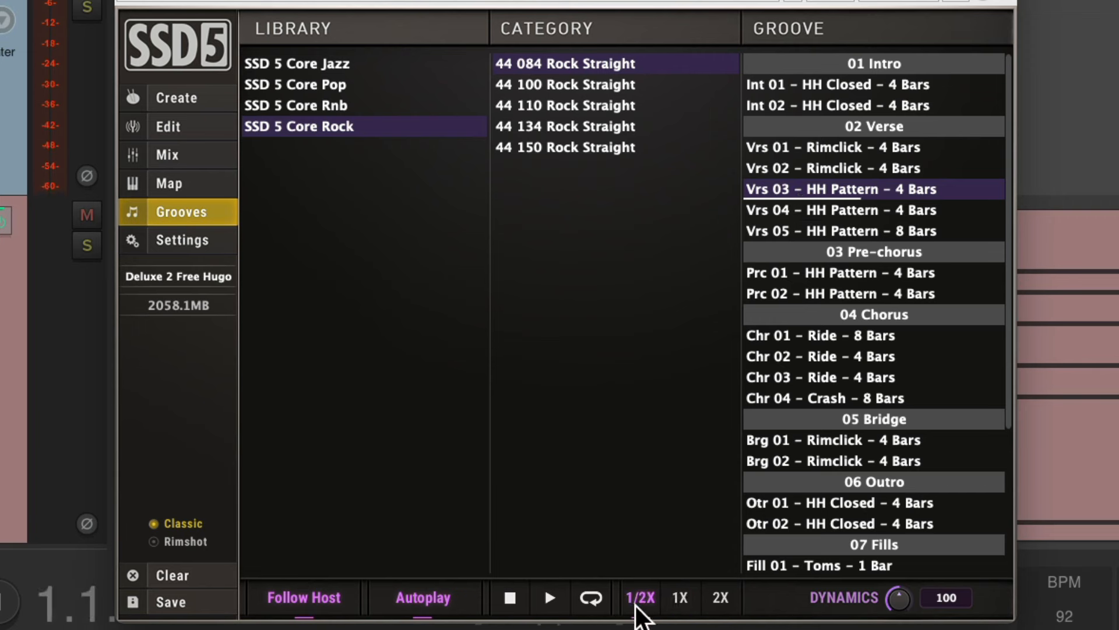
{"action": "key", "text": "space"}
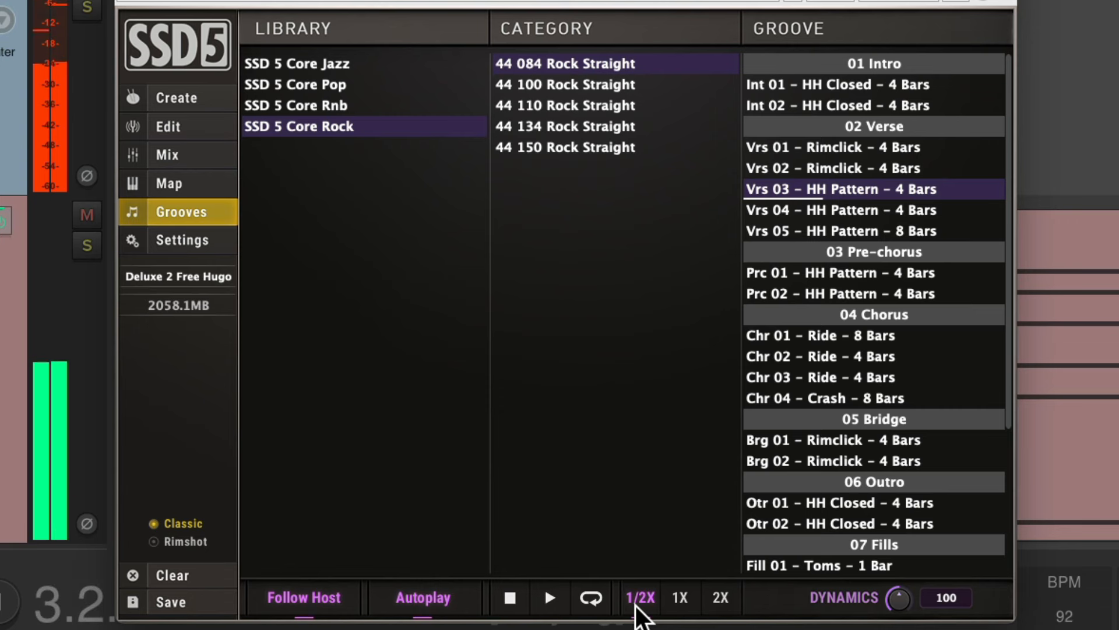
{"action": "left_click", "coordinate": [721, 597]}
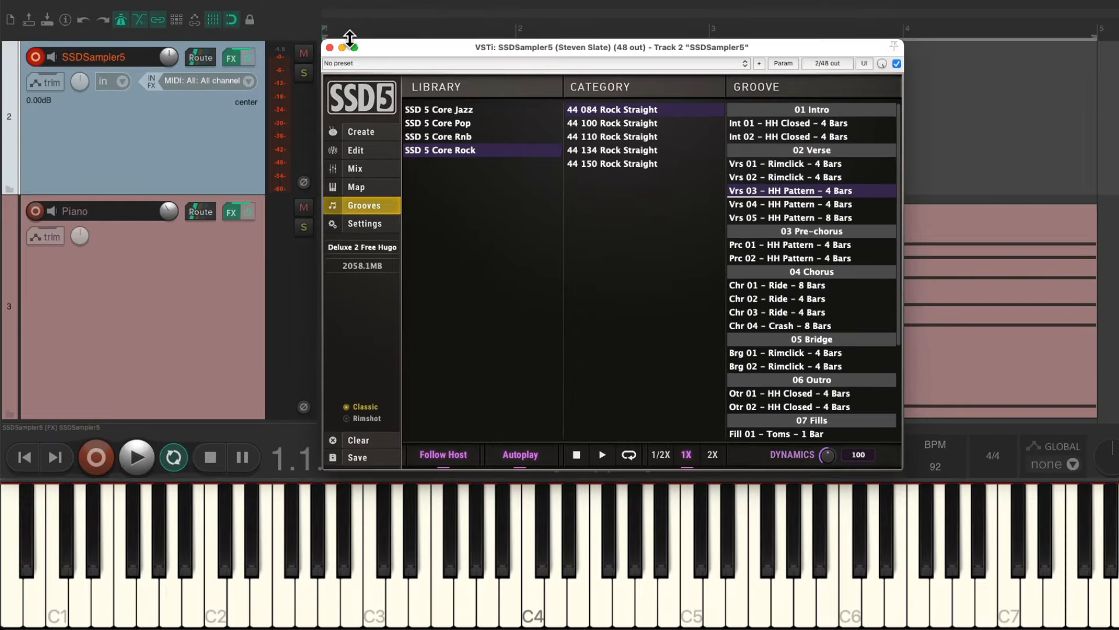
- Move the Piano MIDI item to start at bar 2 and reopen the SSD 5 window below the drum track's lane
{"action": "left_click", "coordinate": [330, 45]}
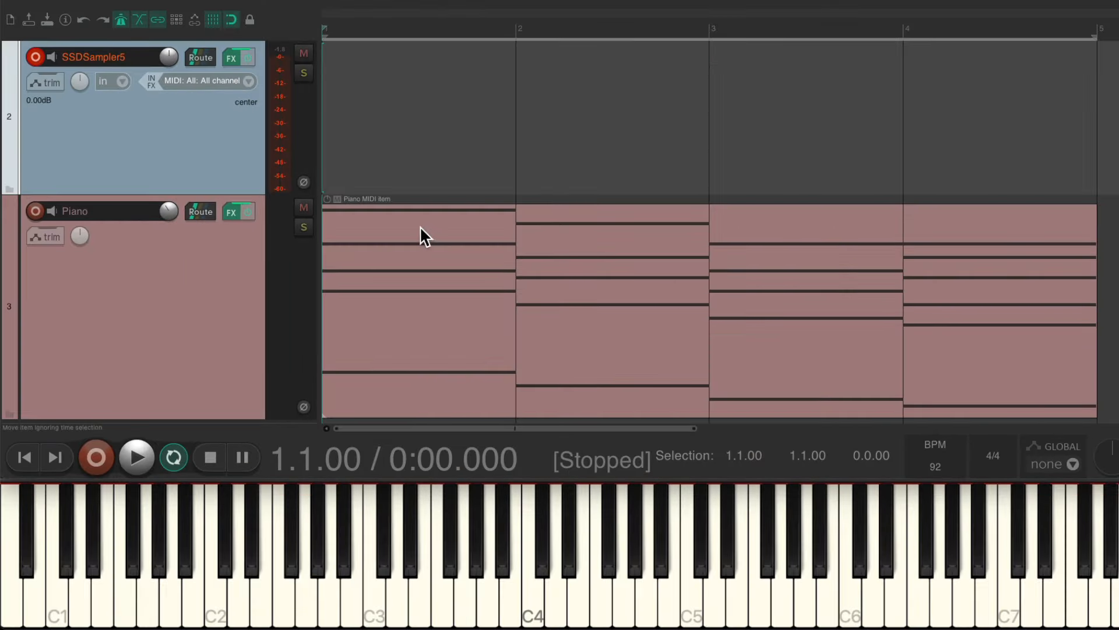
{"action": "left_click_drag", "start_coordinate": [419, 226], "coordinate": [548, 284]}
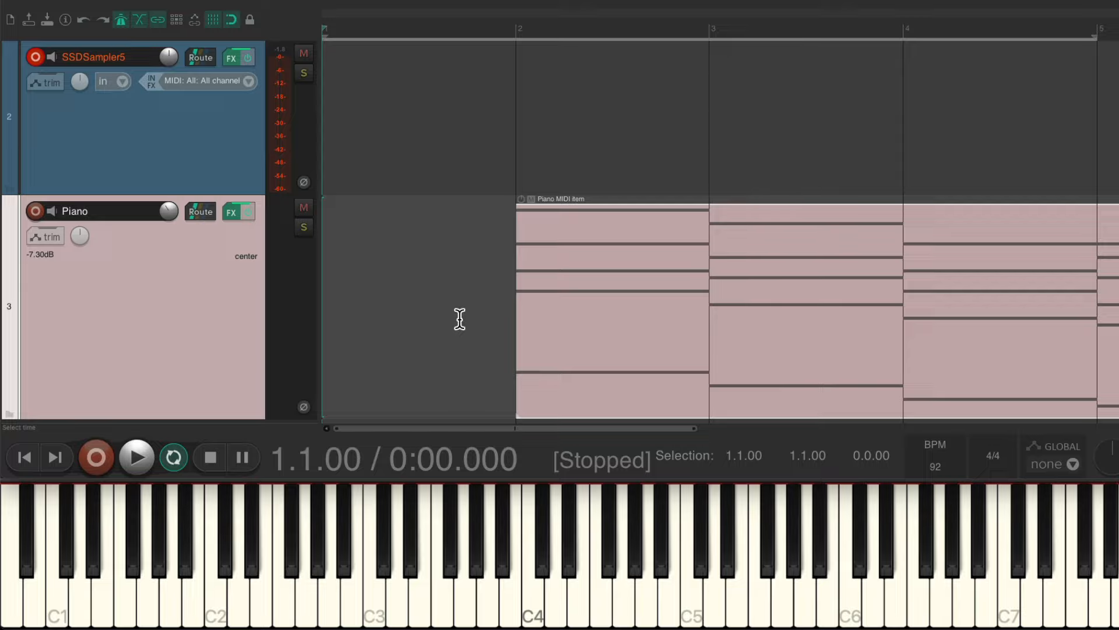
{"action": "left_click", "coordinate": [236, 58]}
{"action": "left_click_drag", "start_coordinate": [409, 54], "coordinate": [432, 197]}
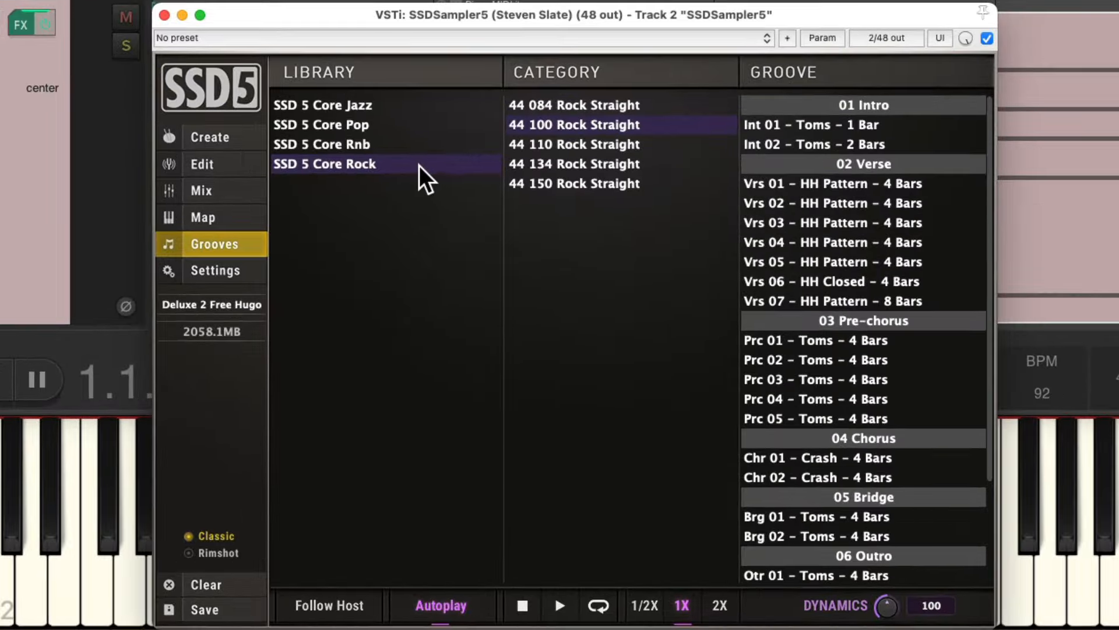
- Audition Int 01 - Toms - 1 Bar from 44 100 Rock Straight and place it on the SSDSampler5 track halfway through bar 1
{"action": "left_click", "coordinate": [494, 262]}
{"action": "left_click", "coordinate": [589, 125]}
{"action": "left_click", "coordinate": [791, 127]}
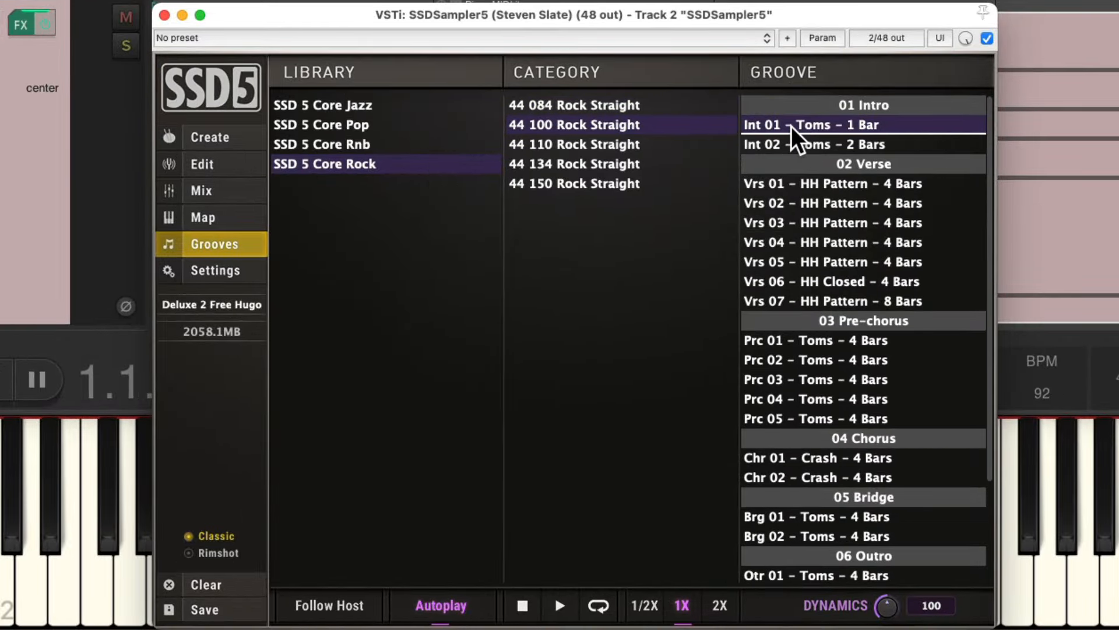
{"action": "left_click_drag", "start_coordinate": [792, 126], "coordinate": [439, 121]}
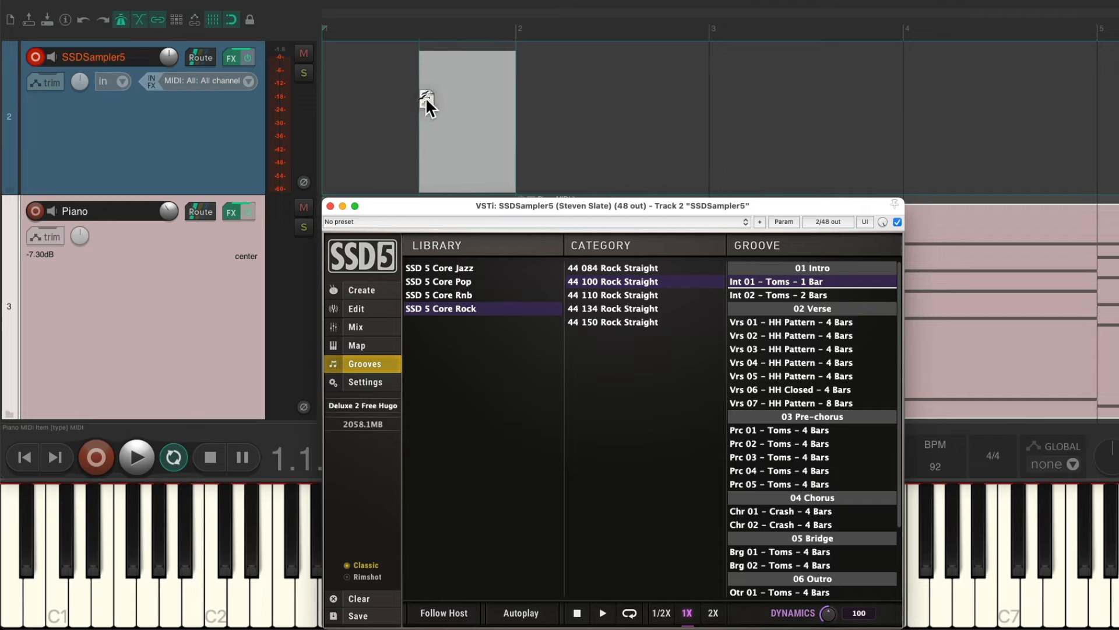
- Audition Vrs 01 - Rimclick - 4 Bars from 44 084 Rock Straight and place it on the SSDSampler5 track at bar 2
{"action": "mouse_move", "coordinate": [562, 204]}
{"action": "left_mouse_down"}
{"action": "mouse_move", "coordinate": [586, 299]}
{"action": "mouse_move", "coordinate": [565, 208]}
{"action": "mouse_move", "coordinate": [555, 216]}
{"action": "left_mouse_up"}
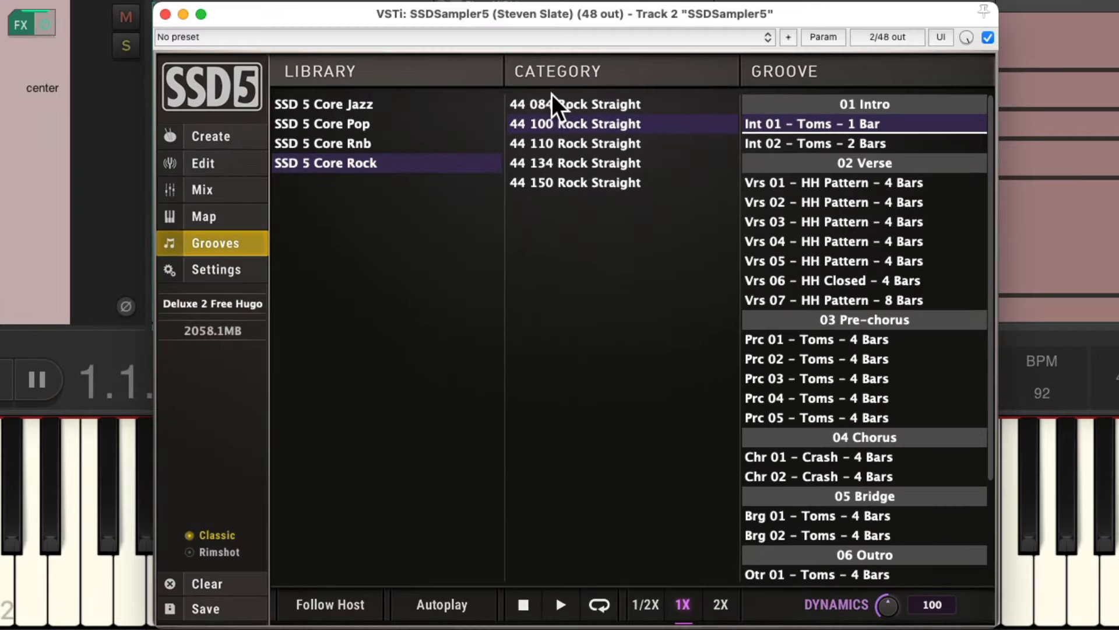
{"action": "left_click", "coordinate": [579, 201]}
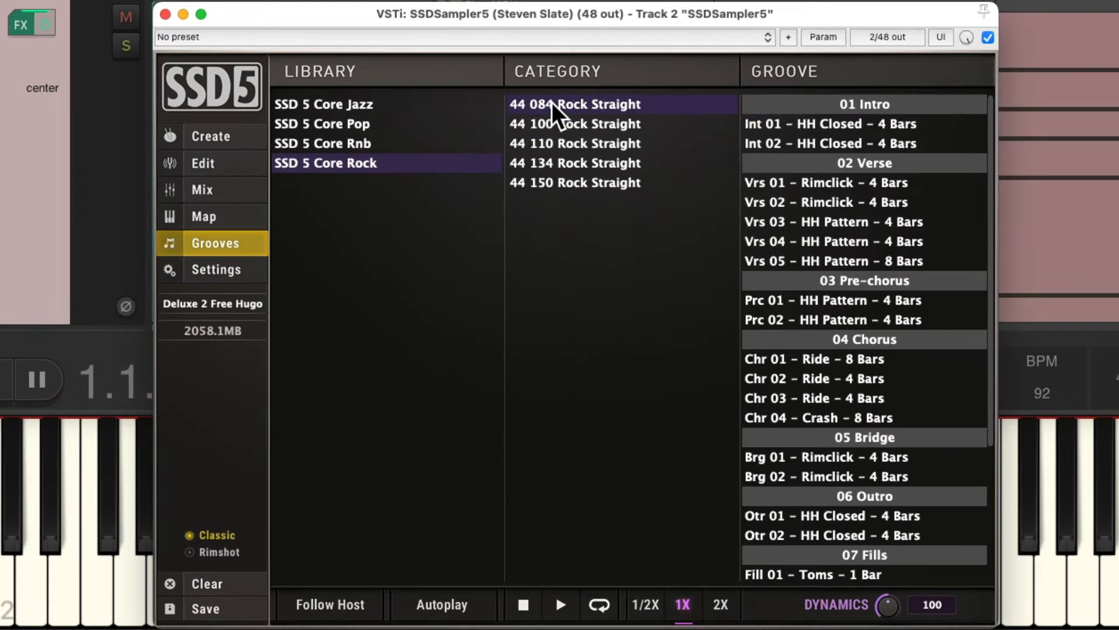
{"action": "left_click", "coordinate": [792, 182]}
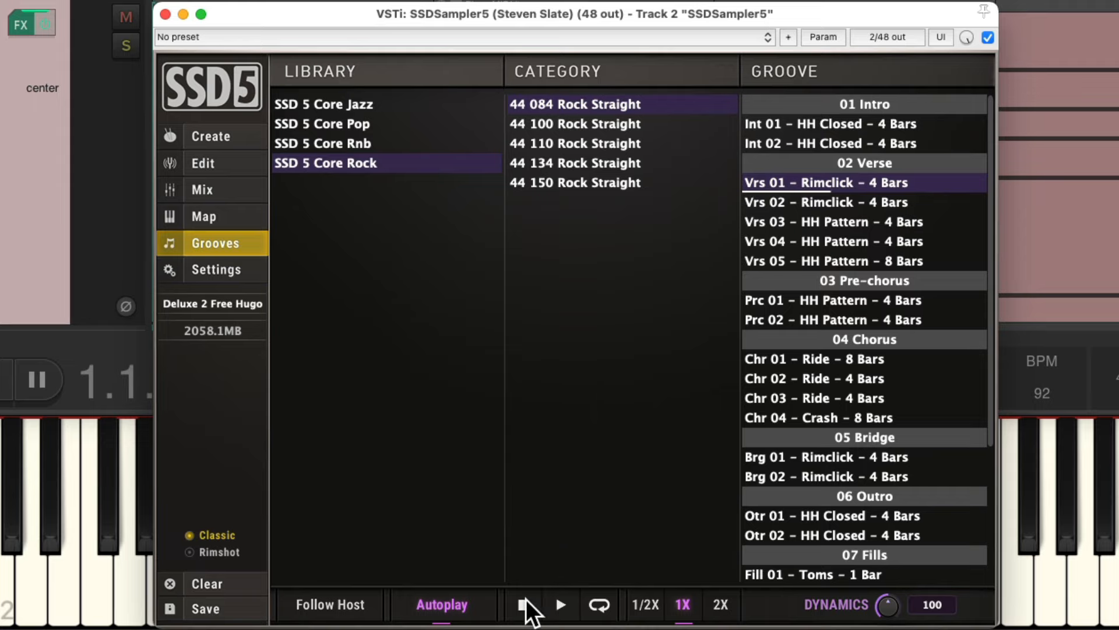
{"action": "left_click_drag", "start_coordinate": [796, 179], "coordinate": [520, 151]}
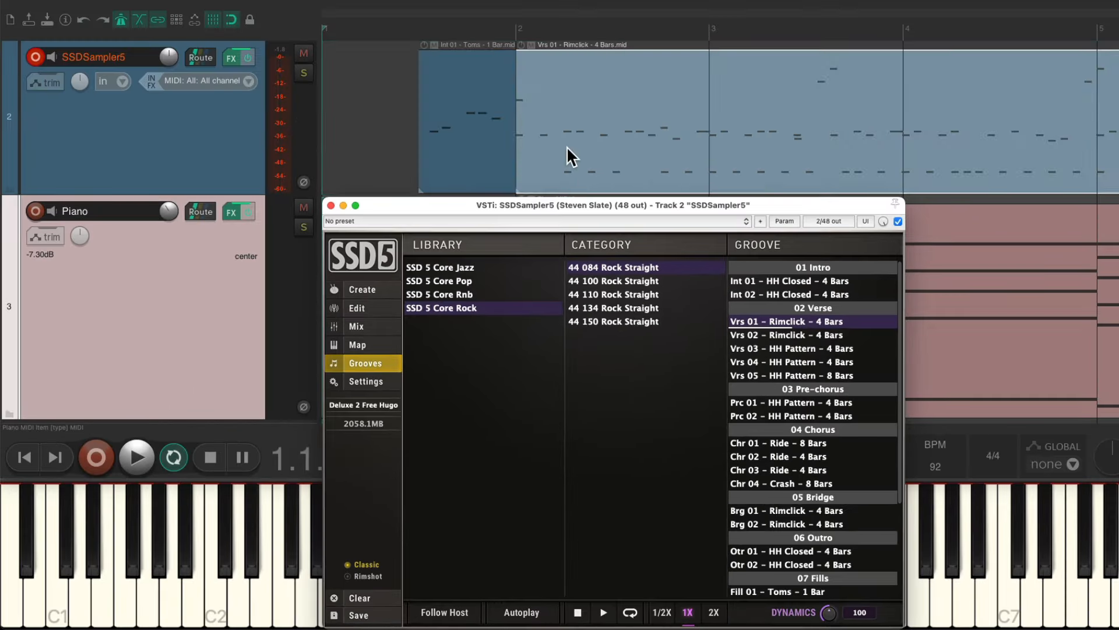
- Trim the end of the Vrs 01 - Rimclick - 4 Bars item back to bar 5
{"action": "scroll", "coordinate": [588, 148], "scroll_direction": "right", "scroll_amount": 5}
{"action": "scroll", "coordinate": [588, 148], "scroll_direction": "right", "scroll_amount": 3}
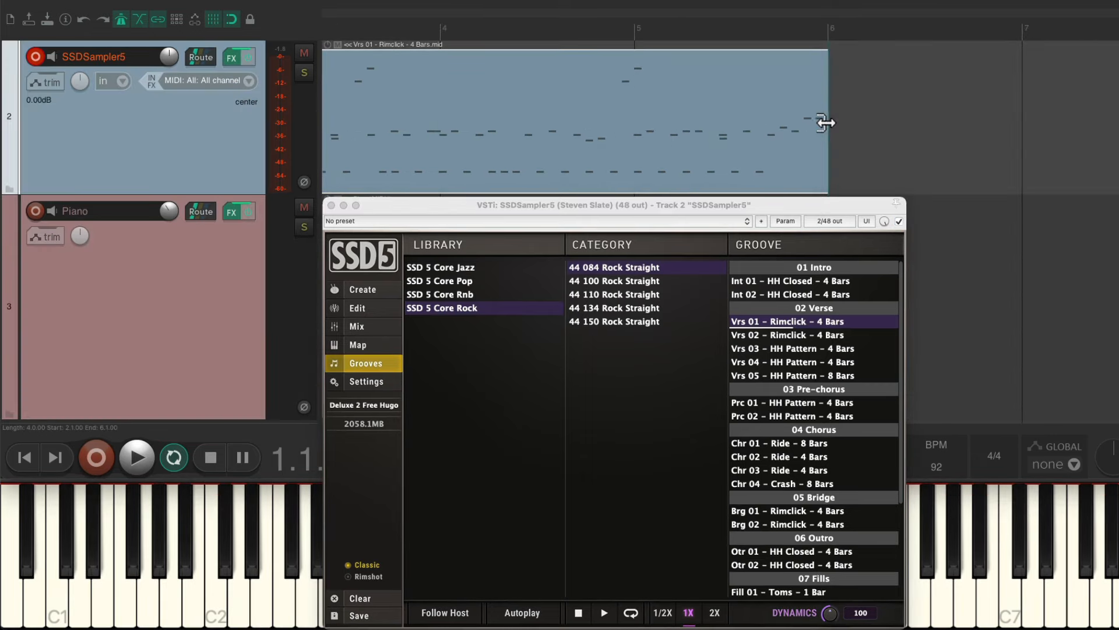
{"action": "left_click_drag", "start_coordinate": [826, 120], "coordinate": [639, 121]}
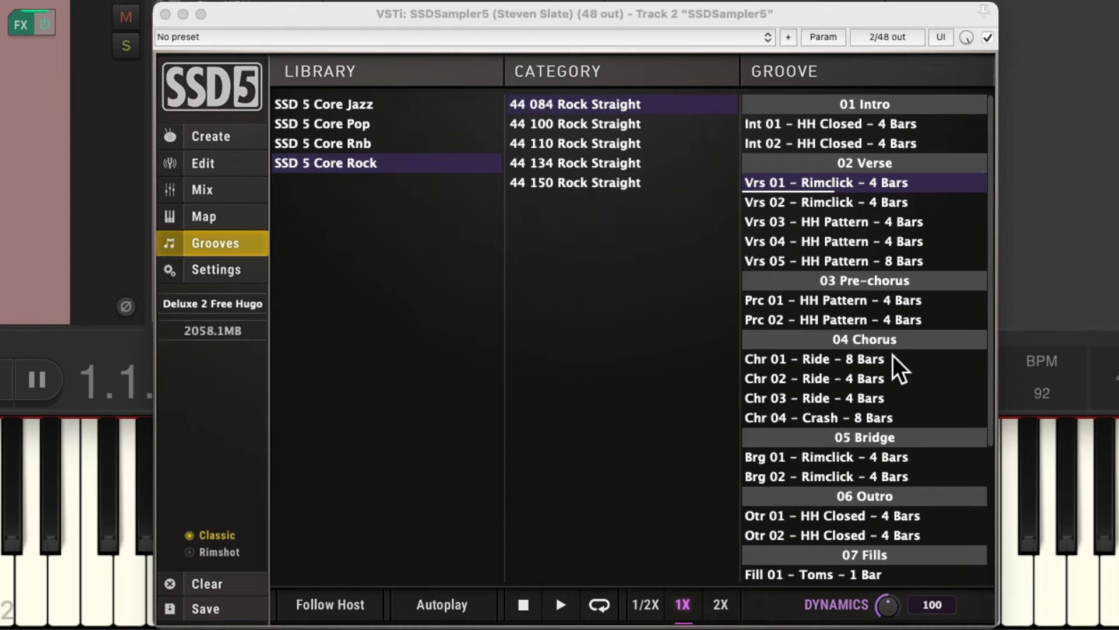
- Audition Fill 01 - Toms - 1 Bar and place it on the SSDSampler5 track at bar 5, right after the verse groove
{"action": "scroll", "coordinate": [834, 440], "scroll_direction": "down", "scroll_amount": 3}
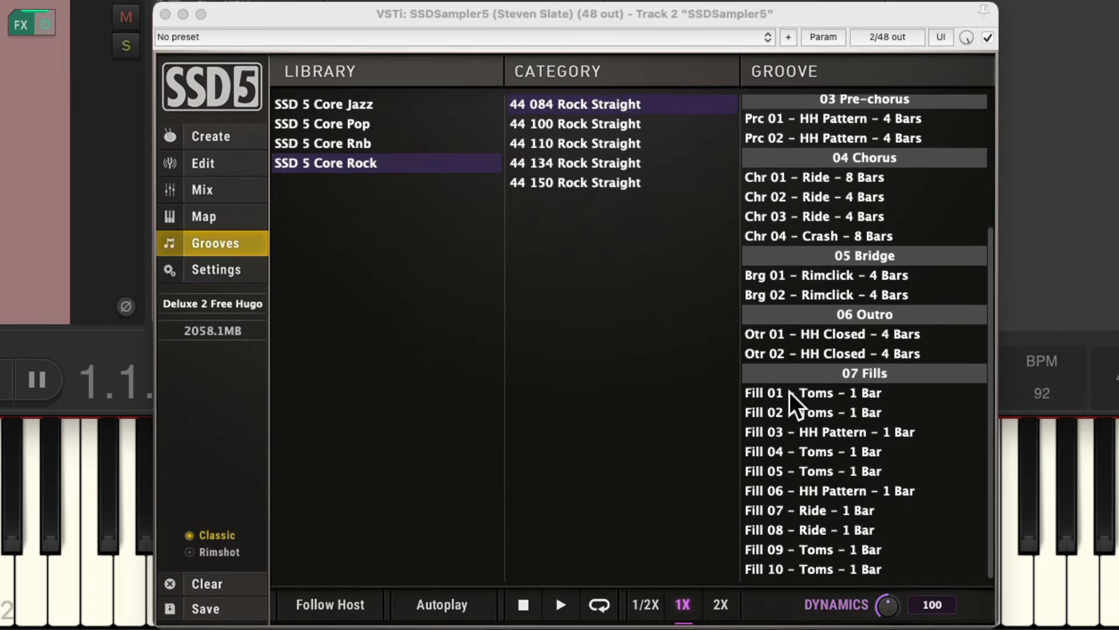
{"action": "left_click", "coordinate": [790, 392]}
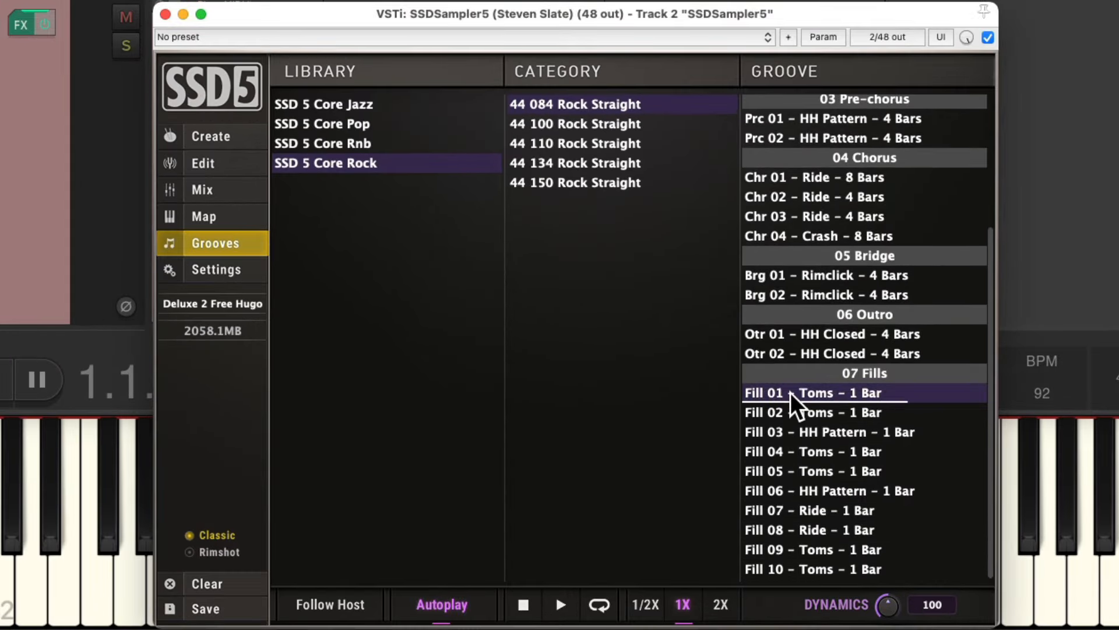
{"action": "left_click_drag", "start_coordinate": [790, 393], "coordinate": [642, 119]}
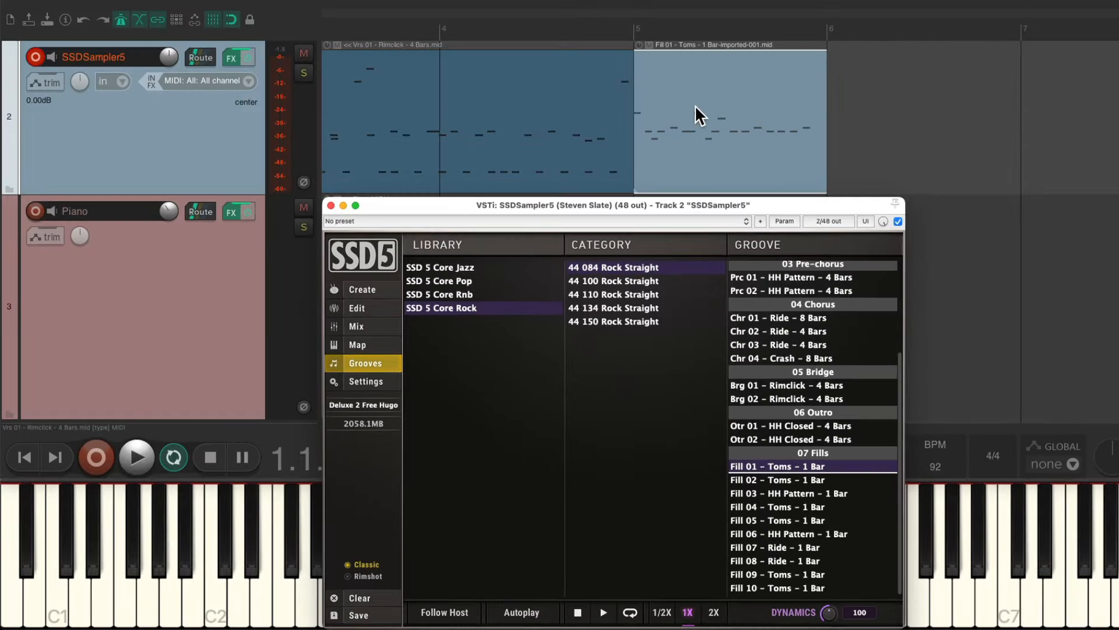
- Audition Vrs 05 - HH Pattern - 8 Bars and place it on the SSDSampler5 track at bar 6, right after the fill
{"action": "scroll", "coordinate": [695, 105], "scroll_direction": "right", "scroll_amount": 5}
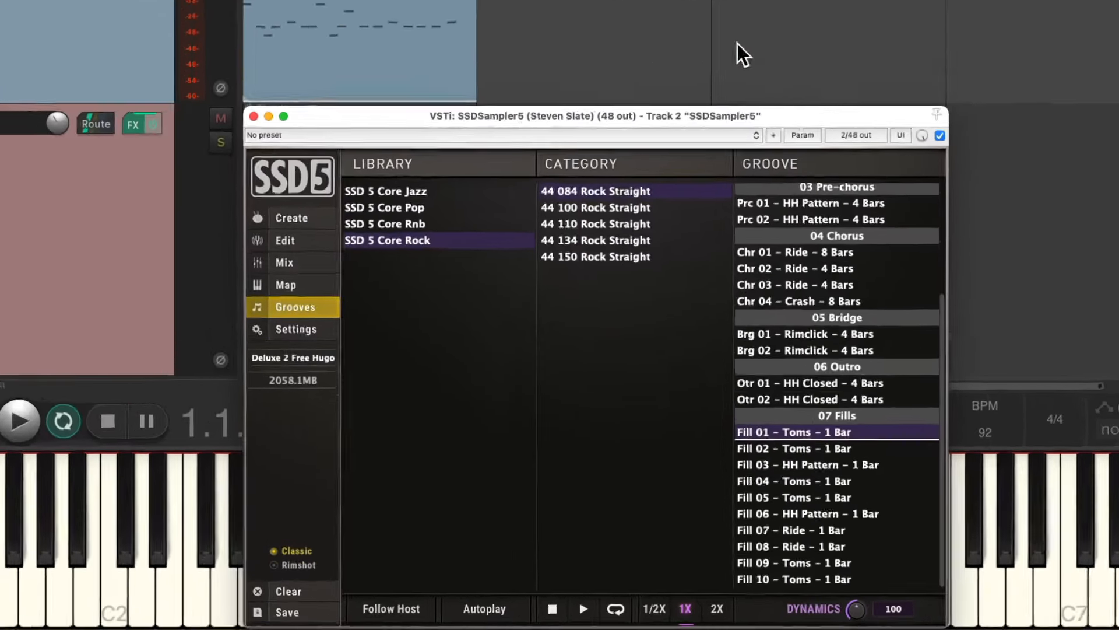
{"action": "scroll", "coordinate": [790, 385], "scroll_direction": "up", "scroll_amount": 4}
{"action": "scroll", "coordinate": [830, 274], "scroll_direction": "up", "scroll_amount": 2}
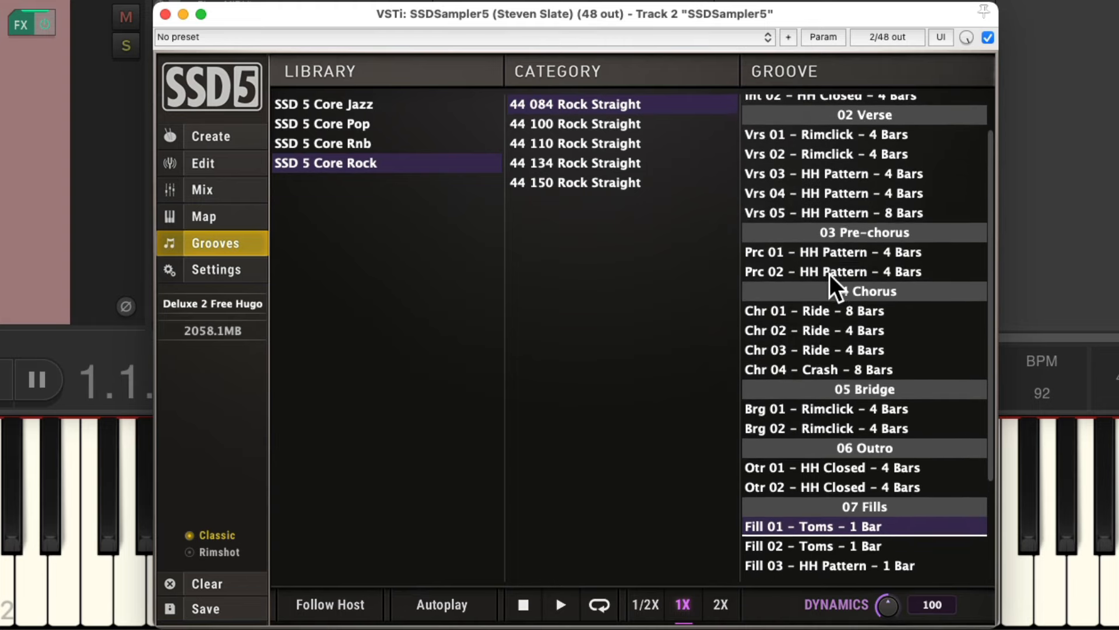
{"action": "left_click", "coordinate": [789, 214]}
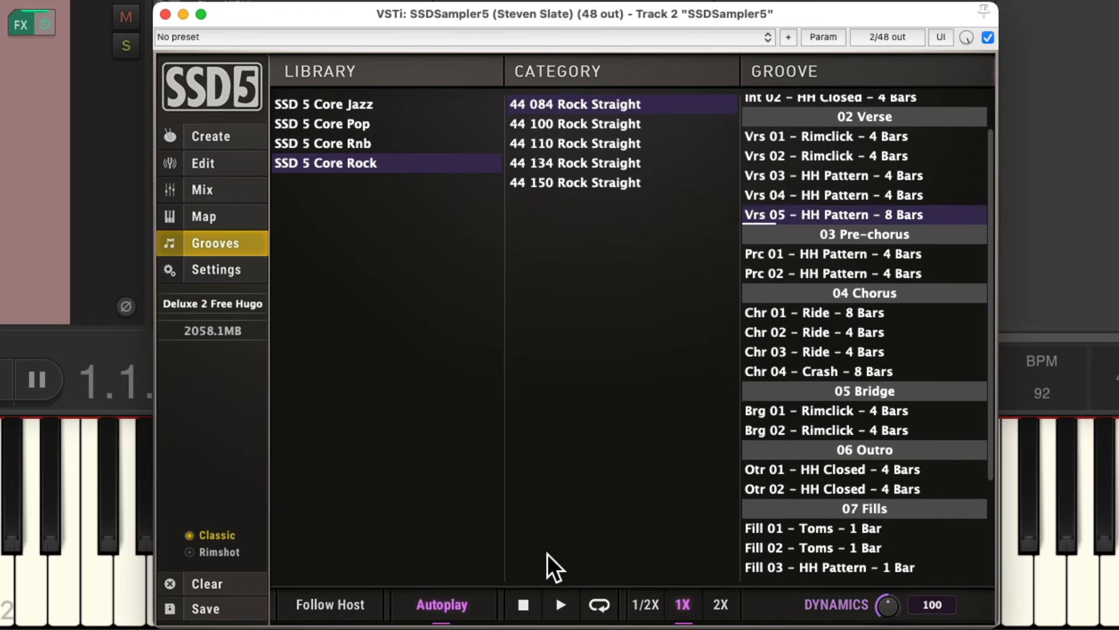
{"action": "left_click_drag", "start_coordinate": [798, 215], "coordinate": [517, 124]}
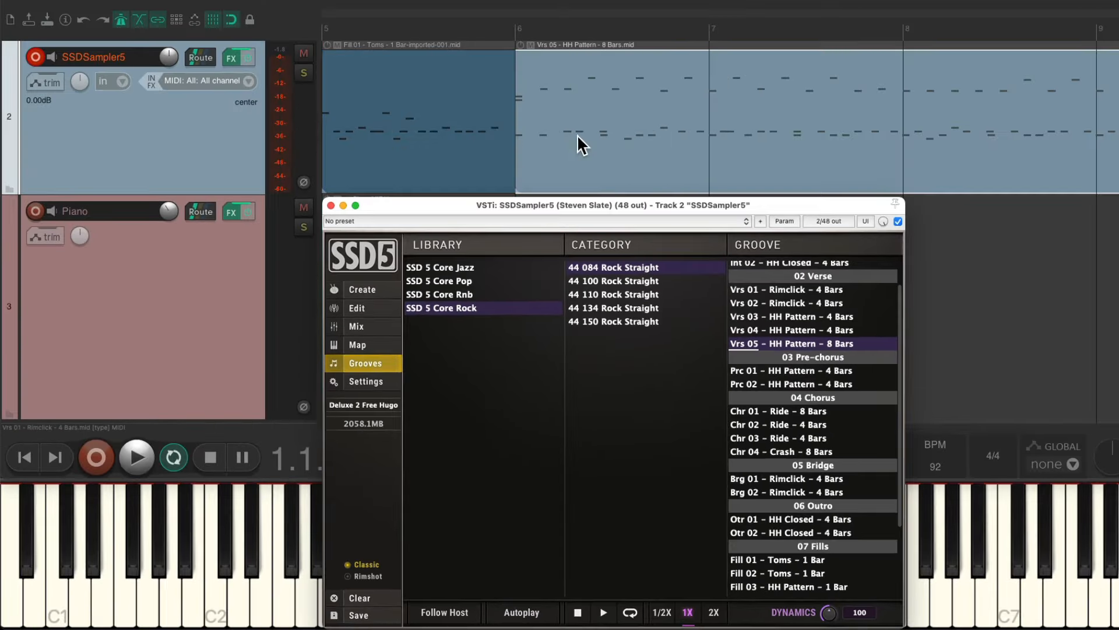
- Split the Vrs 05 item at bar 10, delete the part after it, and trim the remaining end back to halfway through bar 9
{"action": "scroll", "coordinate": [607, 145], "scroll_direction": "right", "scroll_amount": 5}
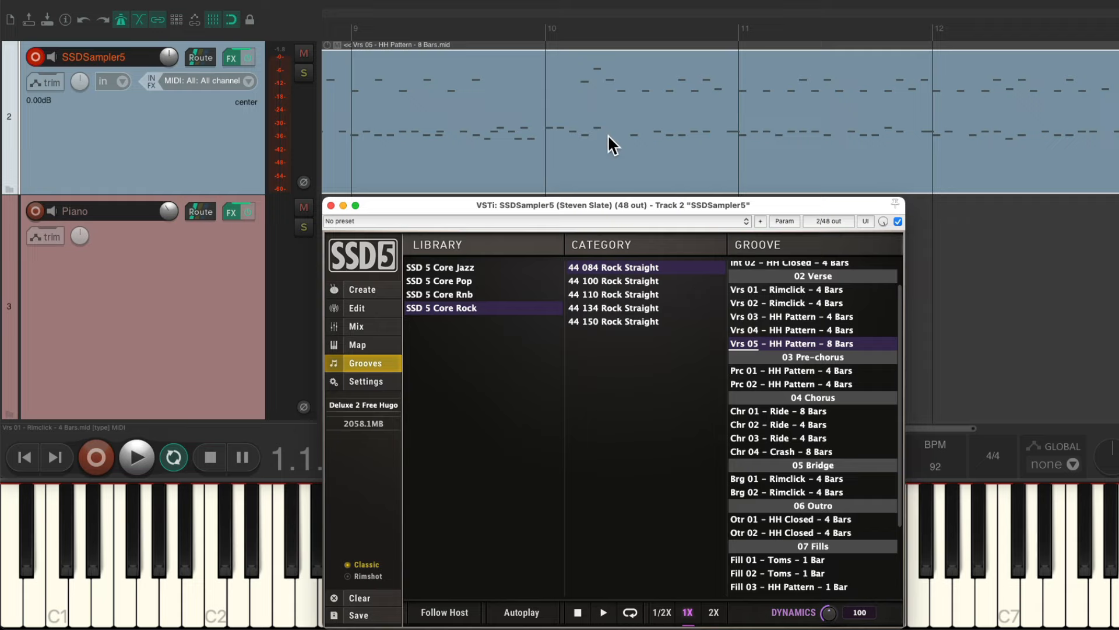
{"action": "left_click", "coordinate": [548, 159]}
{"action": "key", "text": "s"}
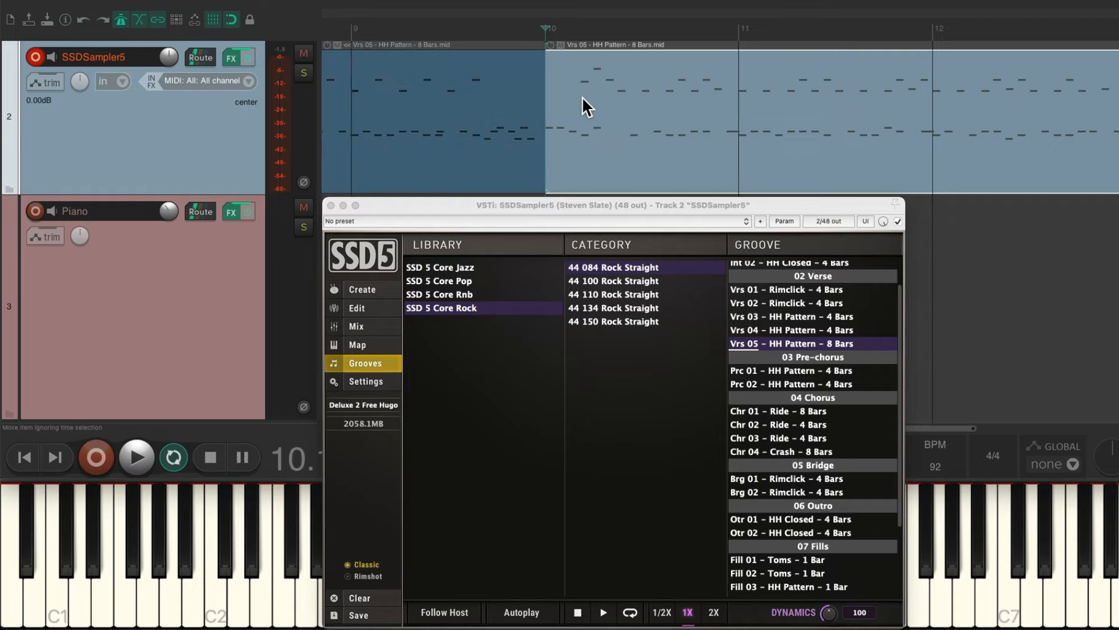
{"action": "key", "text": "Delete"}
{"action": "scroll", "coordinate": [642, 107], "scroll_direction": "left", "scroll_amount": 1}
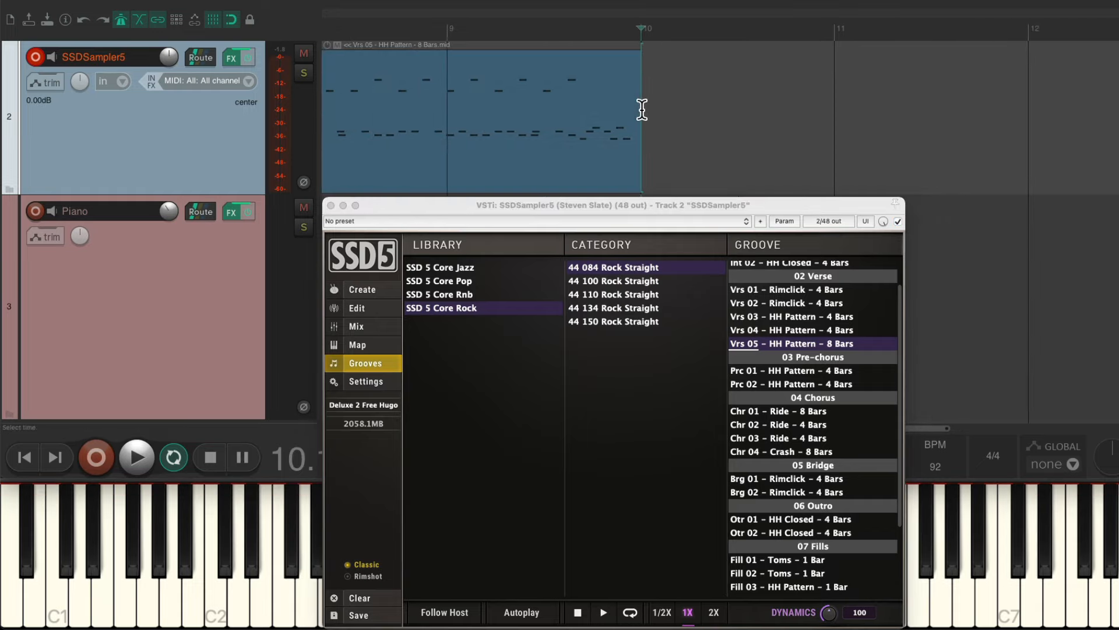
{"action": "left_click_drag", "start_coordinate": [642, 117], "coordinate": [531, 120]}
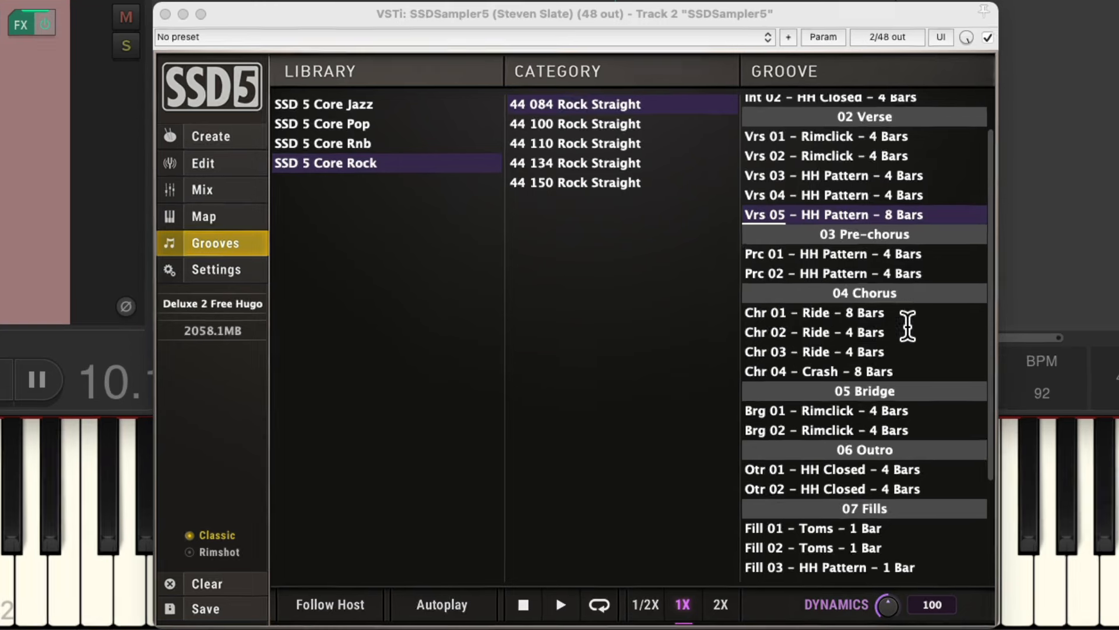
- Audition Fill 02 - Toms - 1 Bar and place it on the SSDSampler5 track halfway through bar 9, against the trimmed verse groove
{"action": "scroll", "coordinate": [842, 419], "scroll_direction": "down", "scroll_amount": 3}
{"action": "scroll", "coordinate": [908, 327], "scroll_direction": "down", "scroll_amount": 1}
{"action": "left_click", "coordinate": [790, 412]}
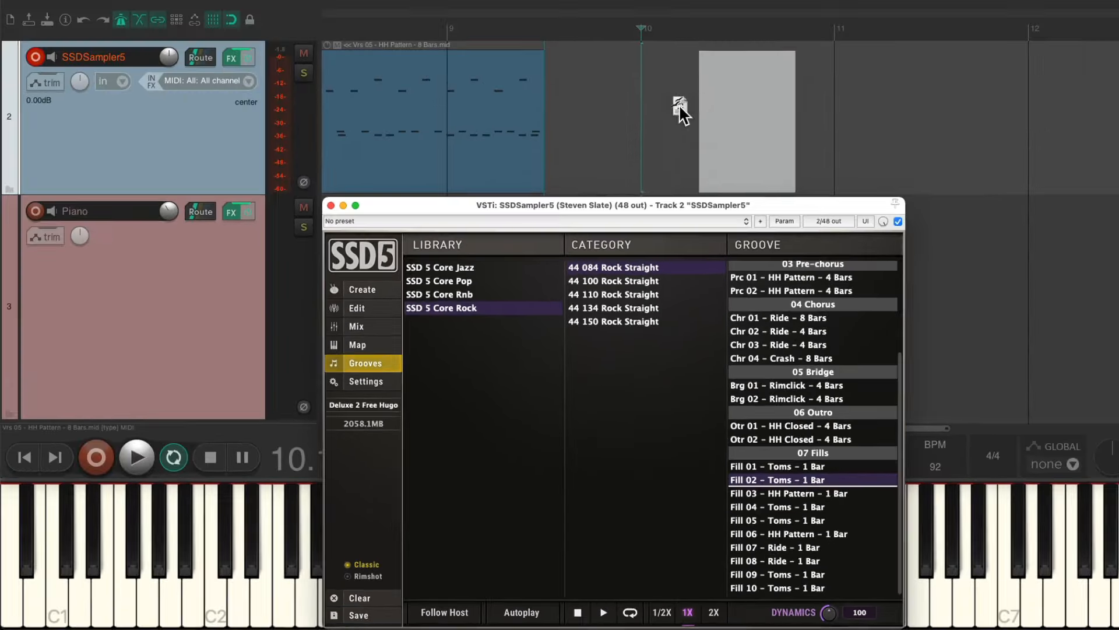
{"action": "left_click_drag", "start_coordinate": [679, 104], "coordinate": [550, 115]}
- Audition Chr 02 - Ride - 4 Bars, place it on the SSDSampler5 track at bar 10, and trim its end back to bar 13
{"action": "scroll", "coordinate": [604, 124], "scroll_direction": "right", "scroll_amount": 5}
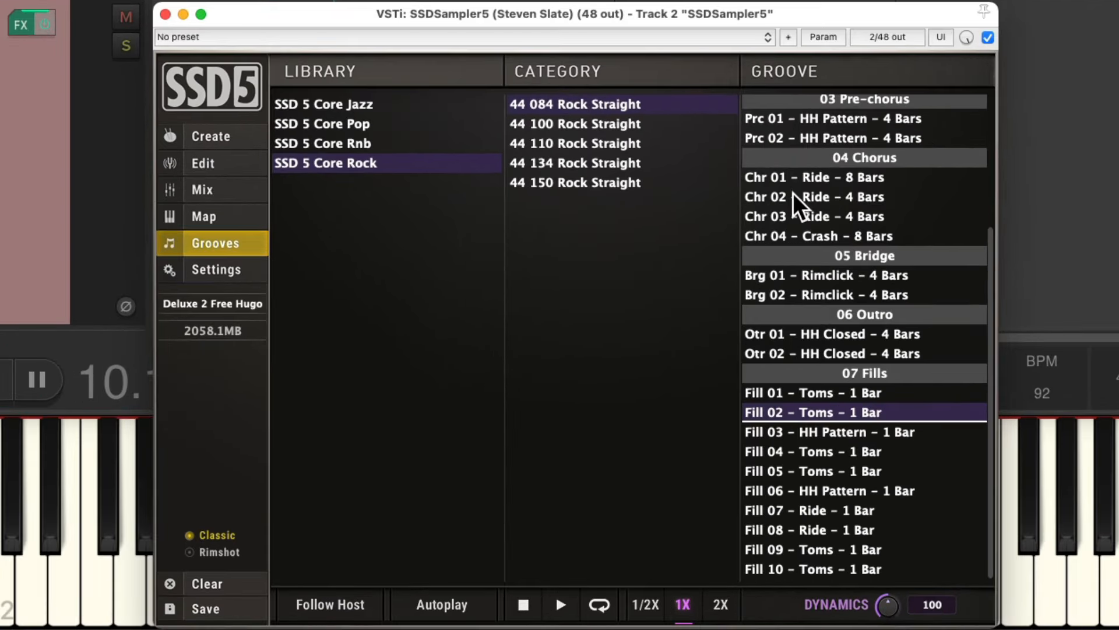
{"action": "left_click", "coordinate": [793, 196]}
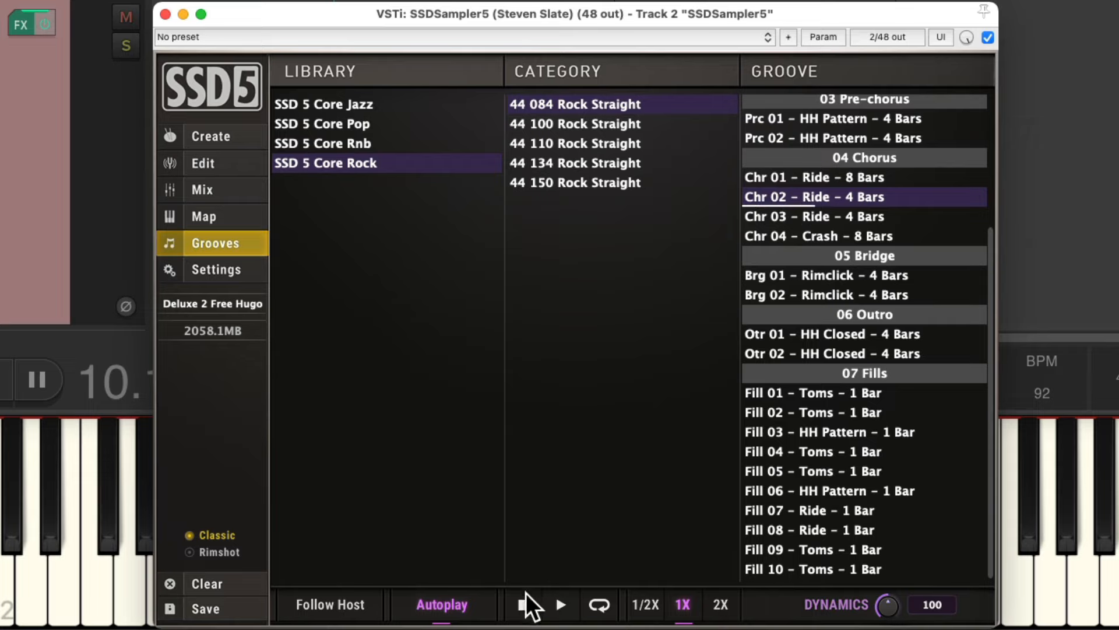
{"action": "left_click_drag", "start_coordinate": [799, 199], "coordinate": [571, 122]}
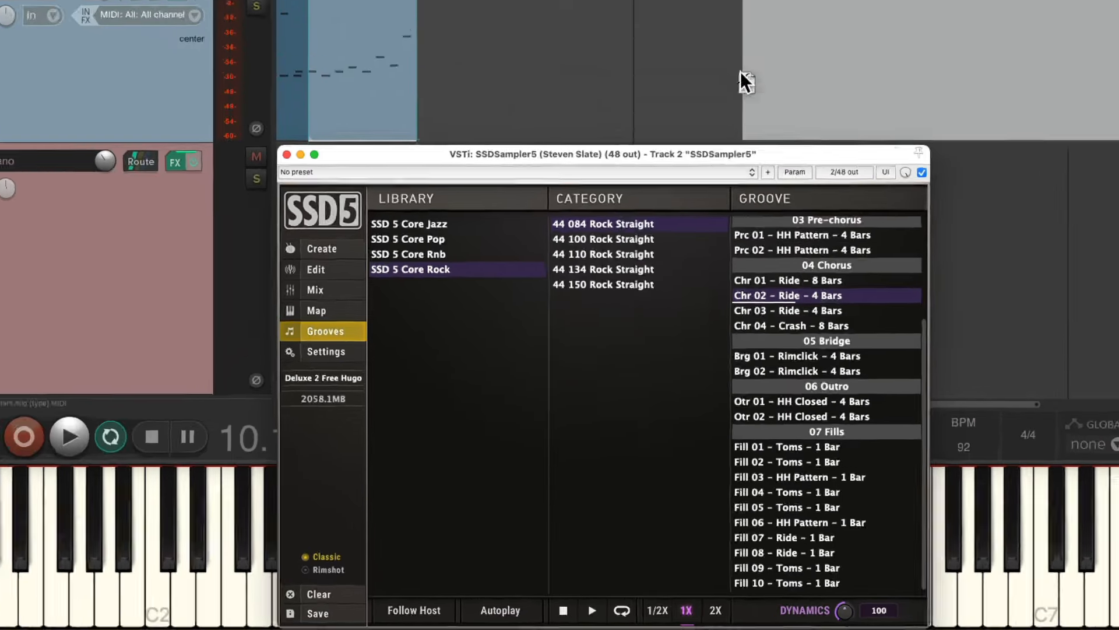
{"action": "left_click_drag", "start_coordinate": [471, 127], "coordinate": [452, 132]}
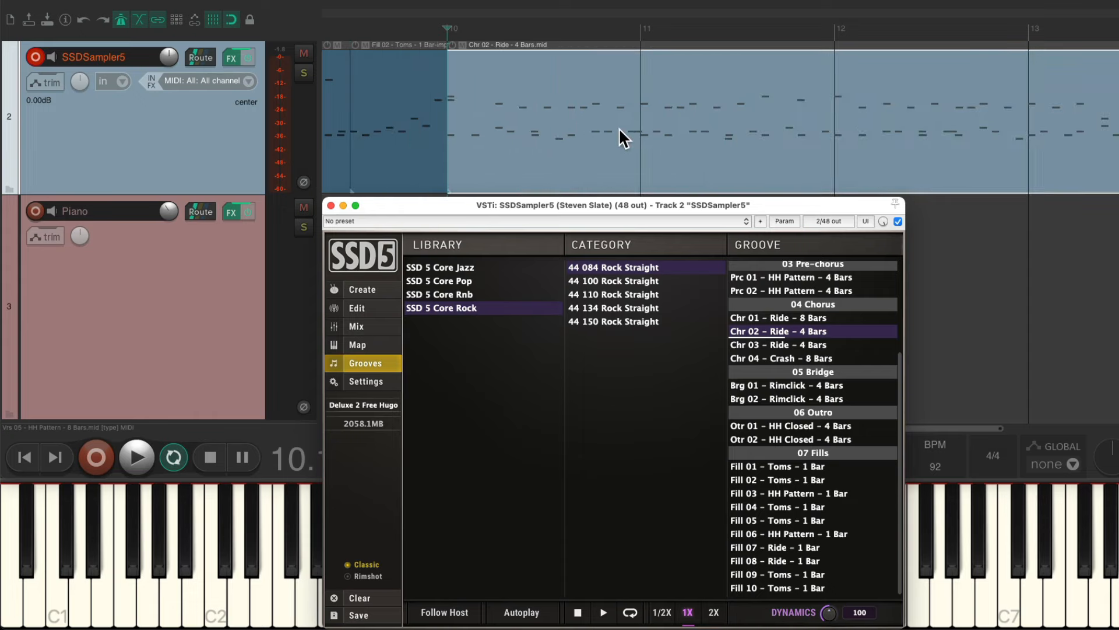
{"action": "scroll", "coordinate": [619, 128], "scroll_direction": "right", "scroll_amount": 5}
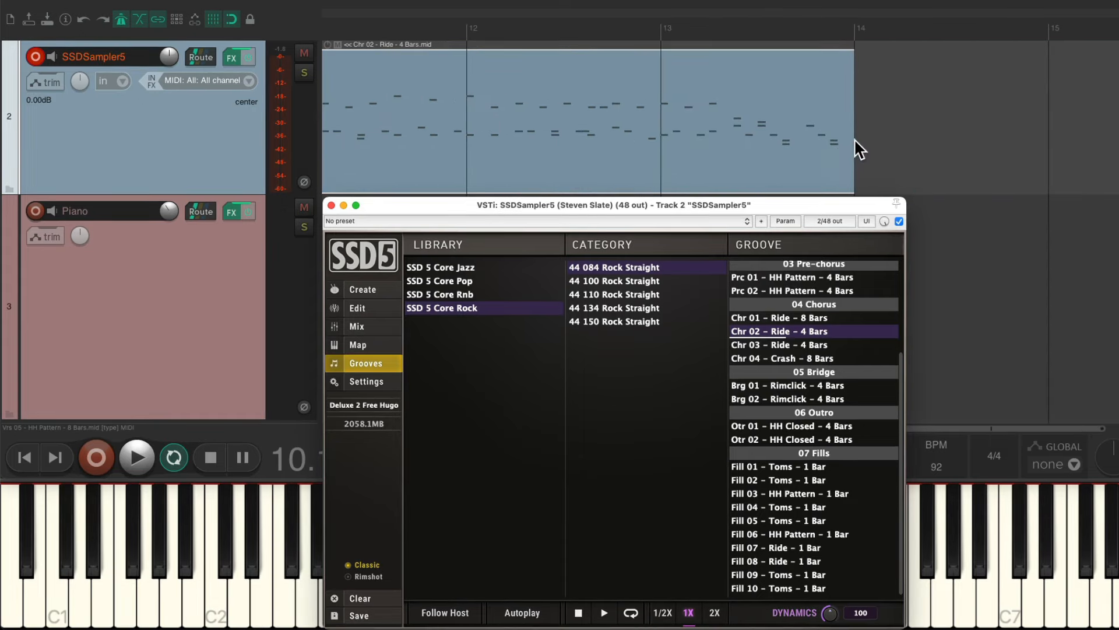
{"action": "left_click_drag", "start_coordinate": [854, 140], "coordinate": [654, 131]}
- Audition Fill 08 - Ride - 1 Bar and place it on the SSDSampler5 track at bar 13, right after the chorus groove
{"action": "scroll", "coordinate": [670, 119], "scroll_direction": "right", "scroll_amount": 3}
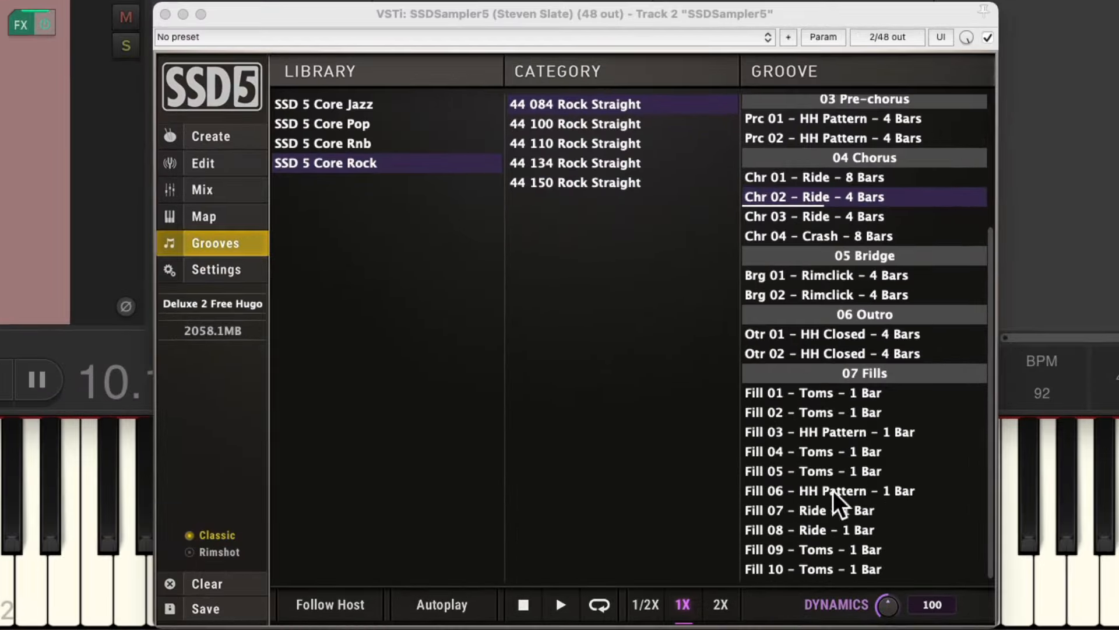
{"action": "left_click", "coordinate": [790, 531]}
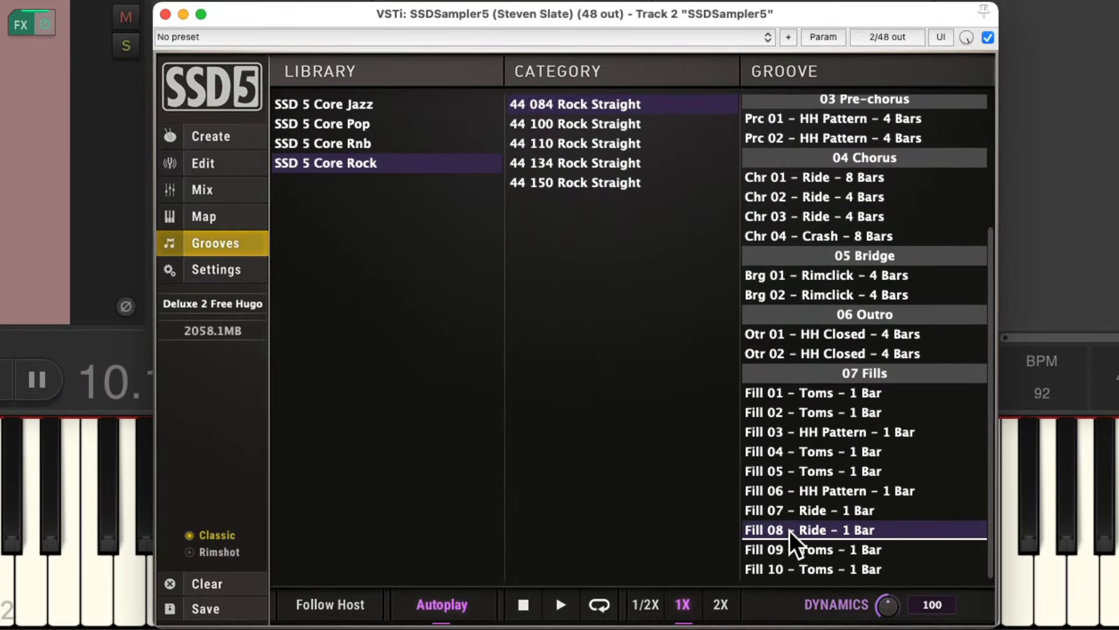
{"action": "left_click_drag", "start_coordinate": [789, 530], "coordinate": [480, 160]}
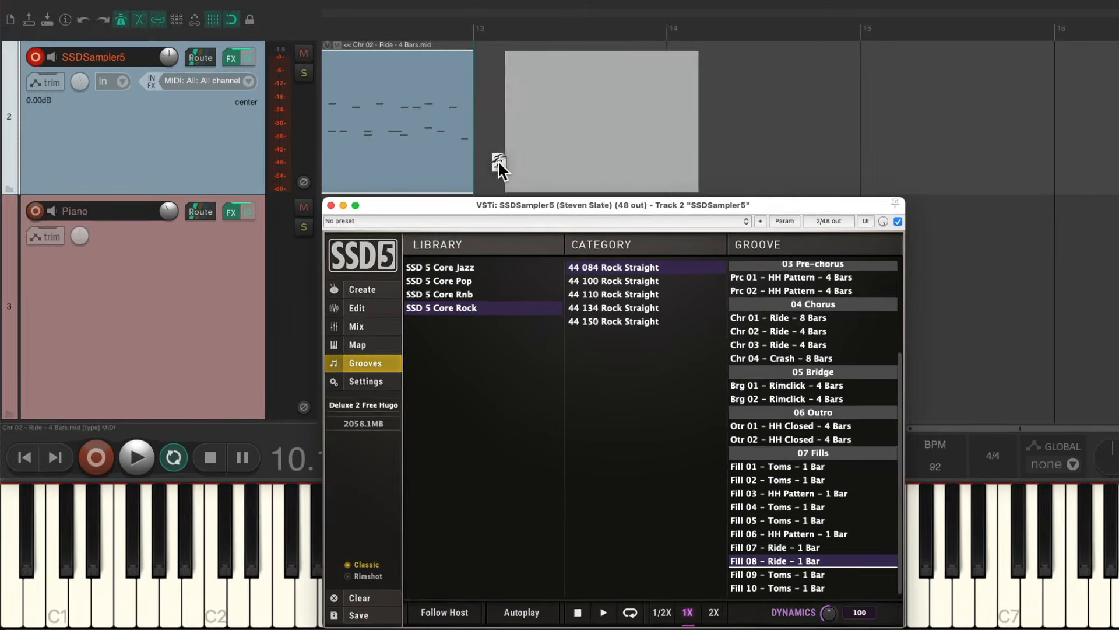
- Audition Otr 01 - HH Closed - 4 Bars, place it on the SSDSampler5 track at bar 14, and trim its end back to bar 17
{"action": "scroll", "coordinate": [557, 158], "scroll_direction": "right", "scroll_amount": 5}
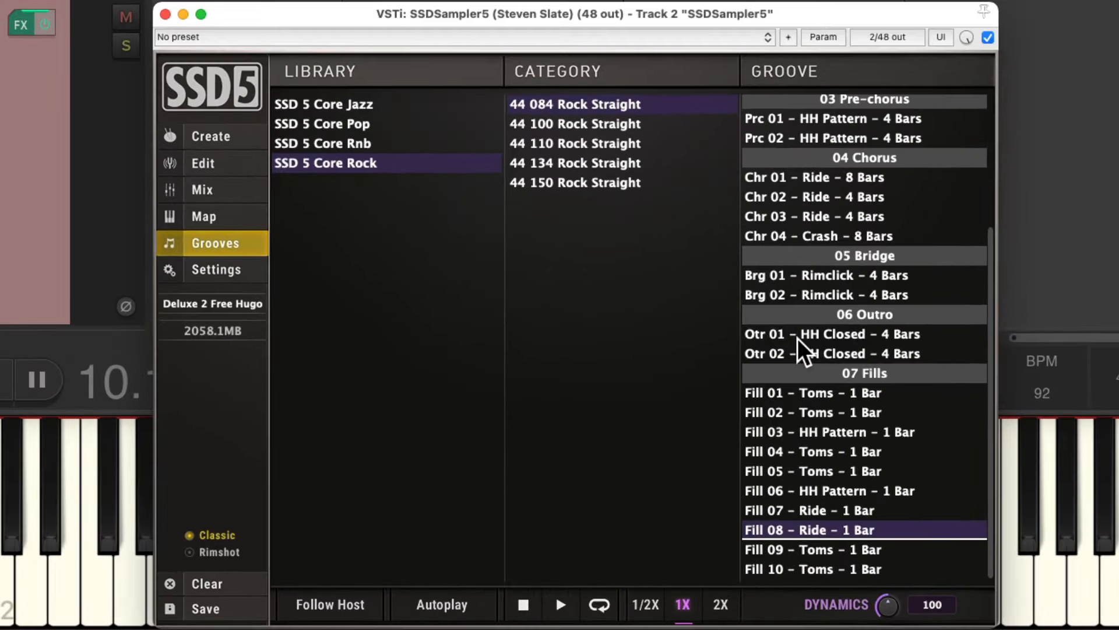
{"action": "left_click", "coordinate": [797, 335]}
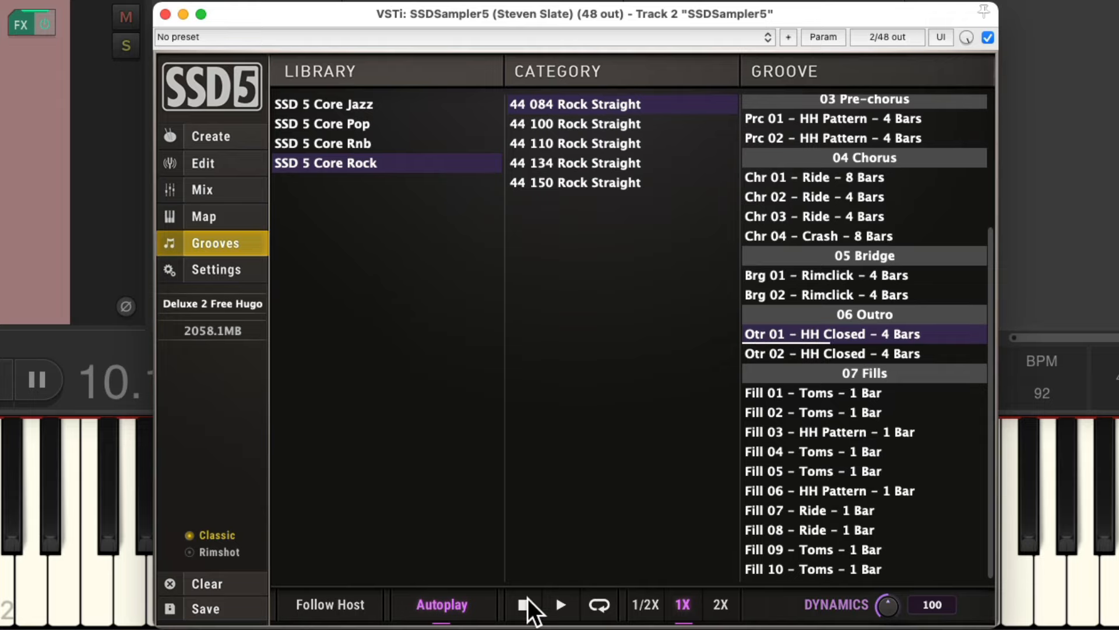
{"action": "left_click_drag", "start_coordinate": [811, 349], "coordinate": [552, 107]}
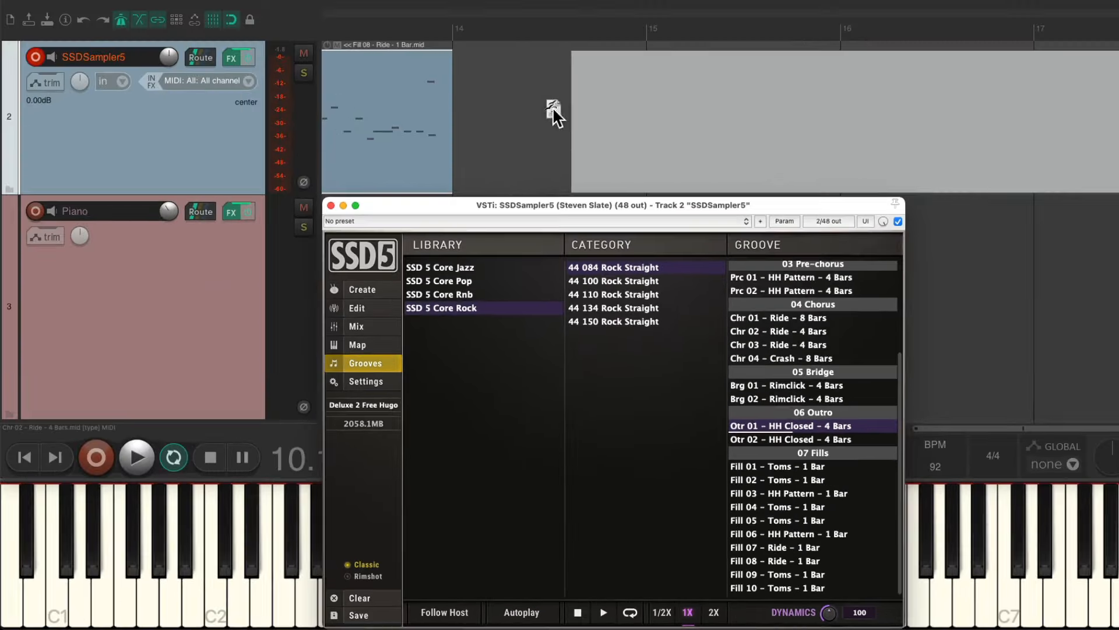
{"action": "left_click_drag", "start_coordinate": [460, 121], "coordinate": [459, 120]}
{"action": "scroll", "coordinate": [628, 123], "scroll_direction": "right", "scroll_amount": 5}
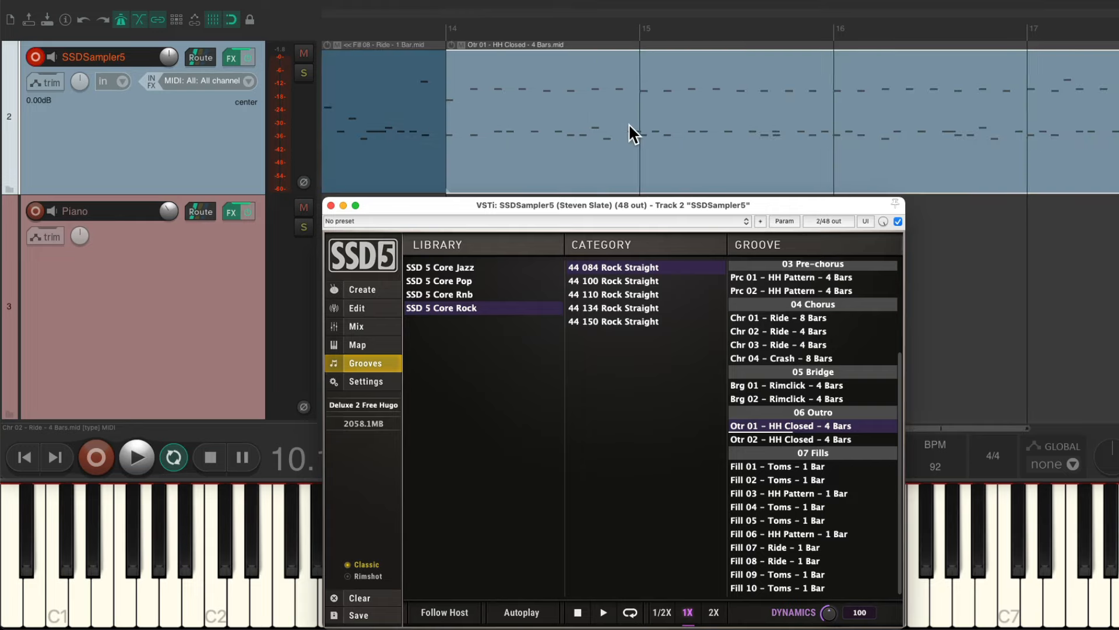
{"action": "left_click_drag", "start_coordinate": [698, 131], "coordinate": [507, 130]}
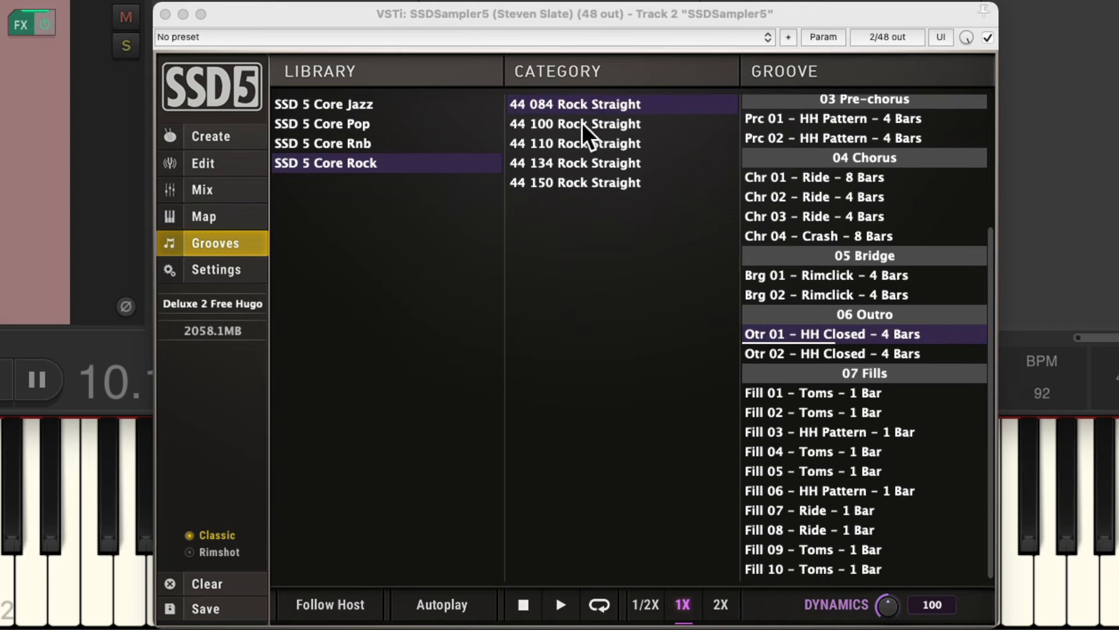
- Audition Fill 02 - Toms - 1 Bar from 44 100 Rock Straight and place it on the SSDSampler5 track at bar 17
{"action": "left_click", "coordinate": [581, 124]}
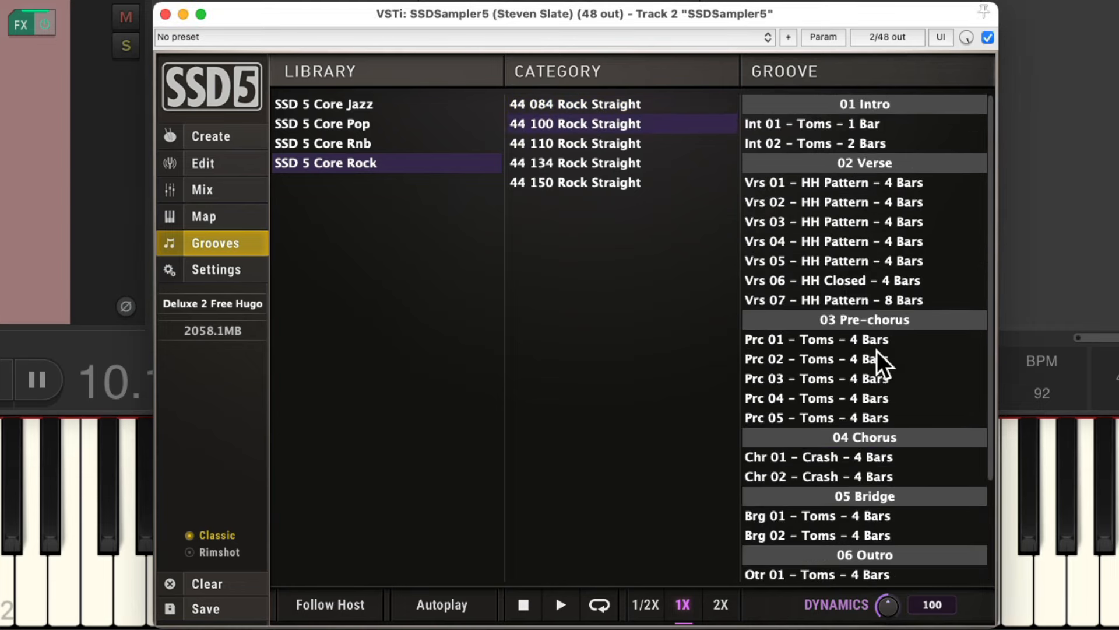
{"action": "scroll", "coordinate": [876, 351], "scroll_direction": "down", "scroll_amount": 4}
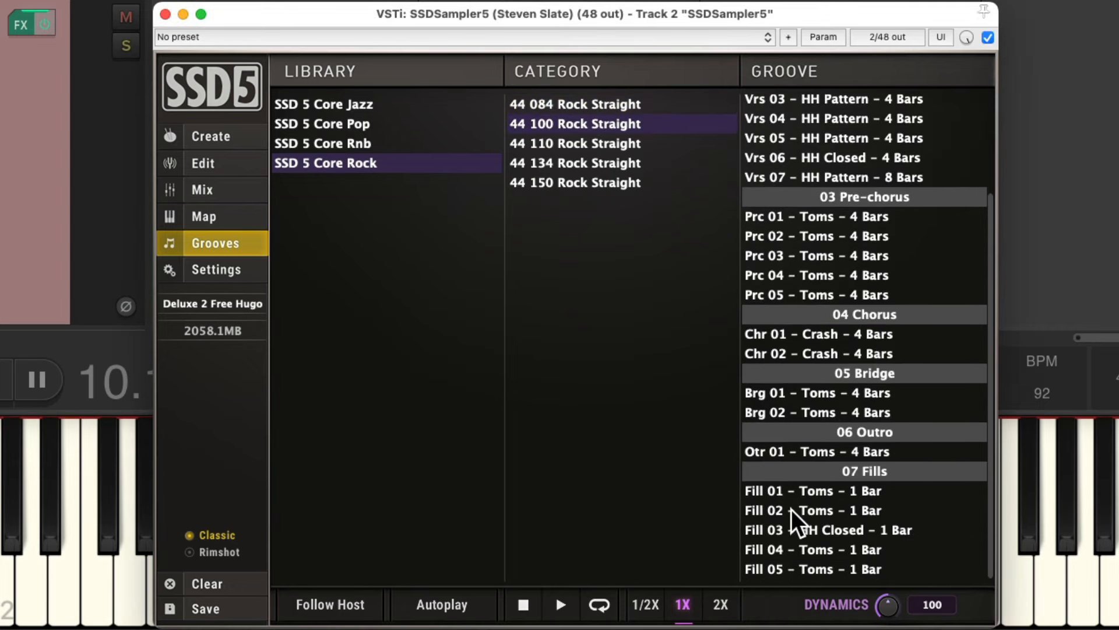
{"action": "left_click", "coordinate": [790, 509]}
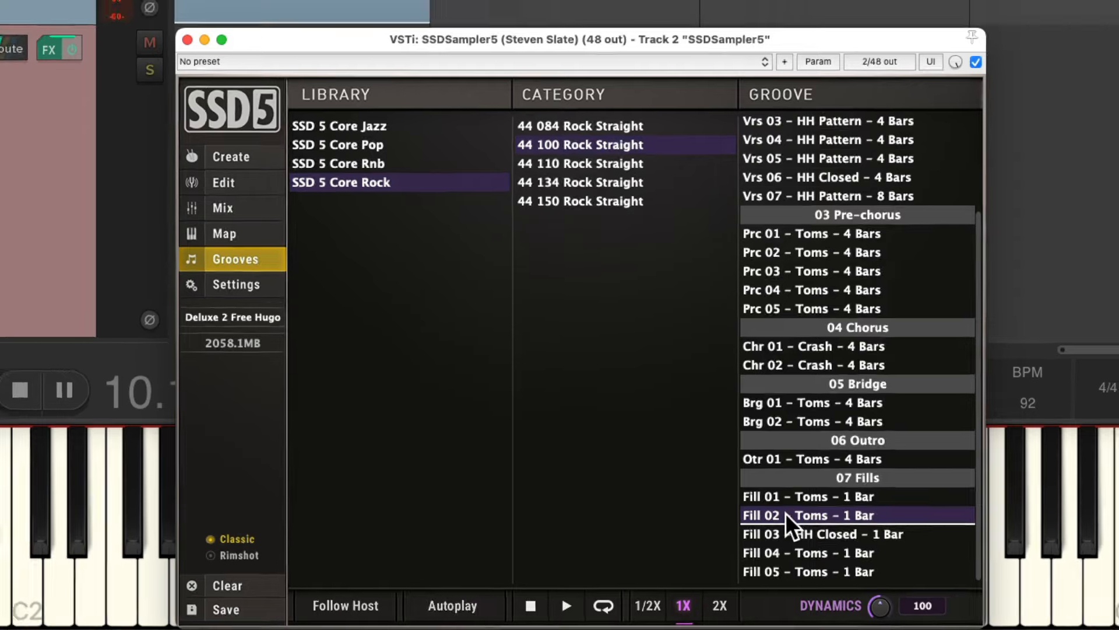
{"action": "left_click_drag", "start_coordinate": [788, 508], "coordinate": [510, 142]}
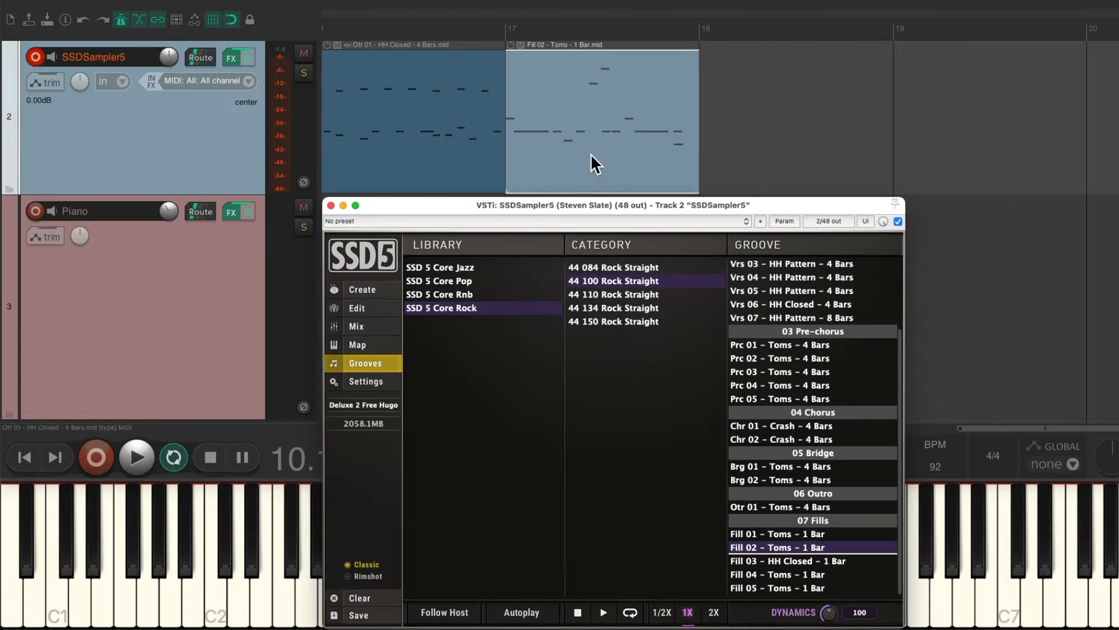
- Close the SSDSampler5 plugin window and play the arrangement from the start of the Int 01 - Toms - 1 Bar item
{"action": "left_click", "coordinate": [330, 204]}
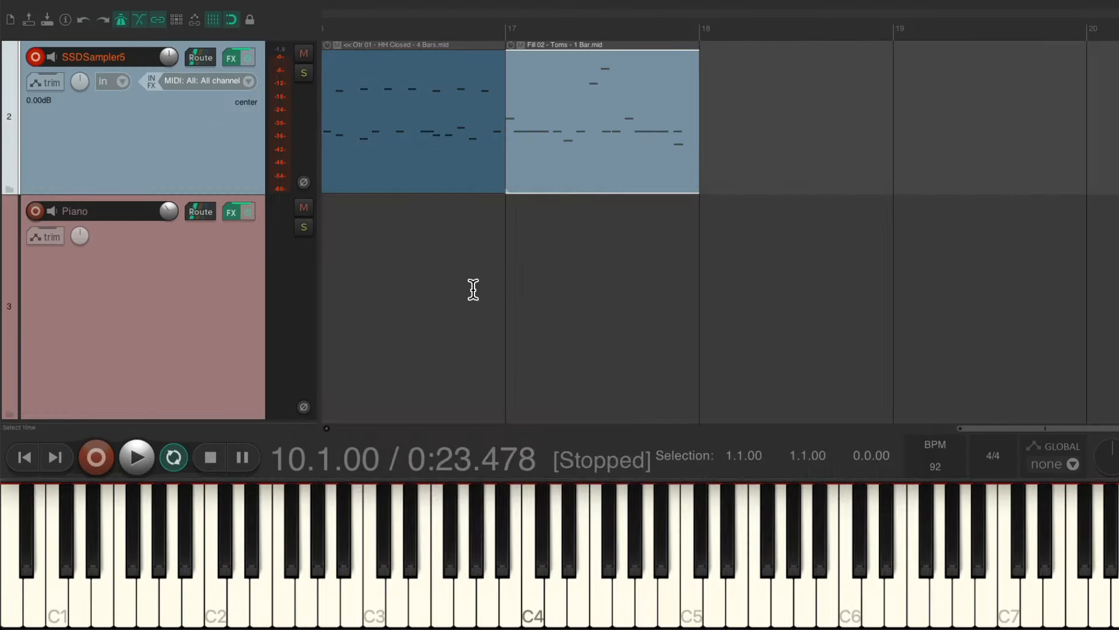
{"action": "scroll", "coordinate": [477, 291], "scroll_direction": "left", "scroll_amount": 10}
{"action": "scroll", "coordinate": [477, 292], "scroll_direction": "left", "scroll_amount": 10}
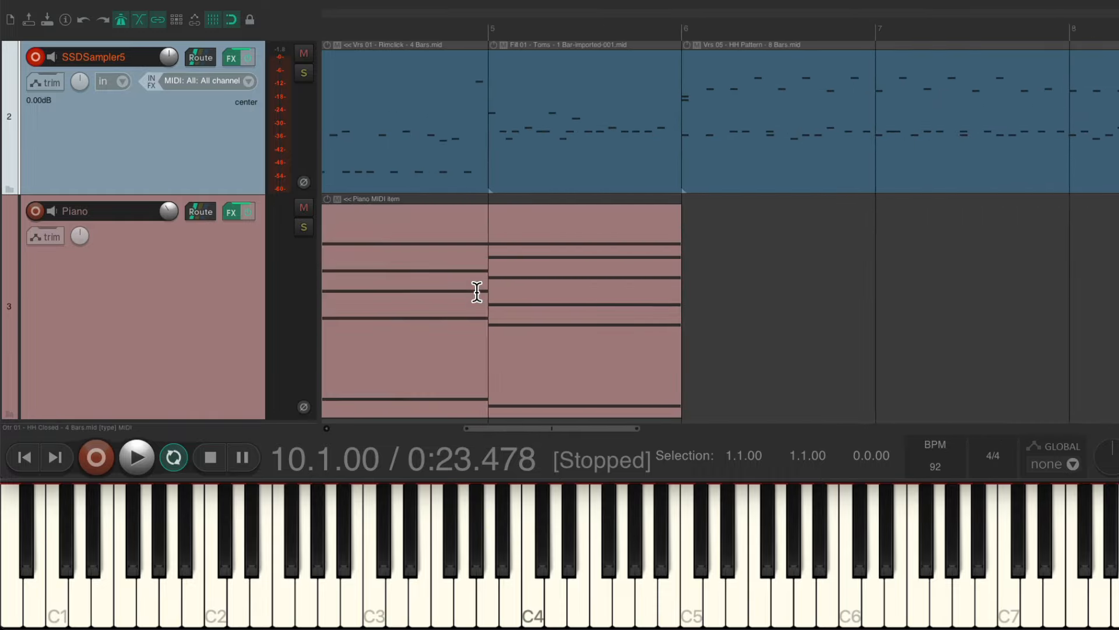
{"action": "left_click", "coordinate": [421, 220]}
{"action": "scroll", "coordinate": [421, 220], "scroll_direction": "up", "scroll_amount": 4}
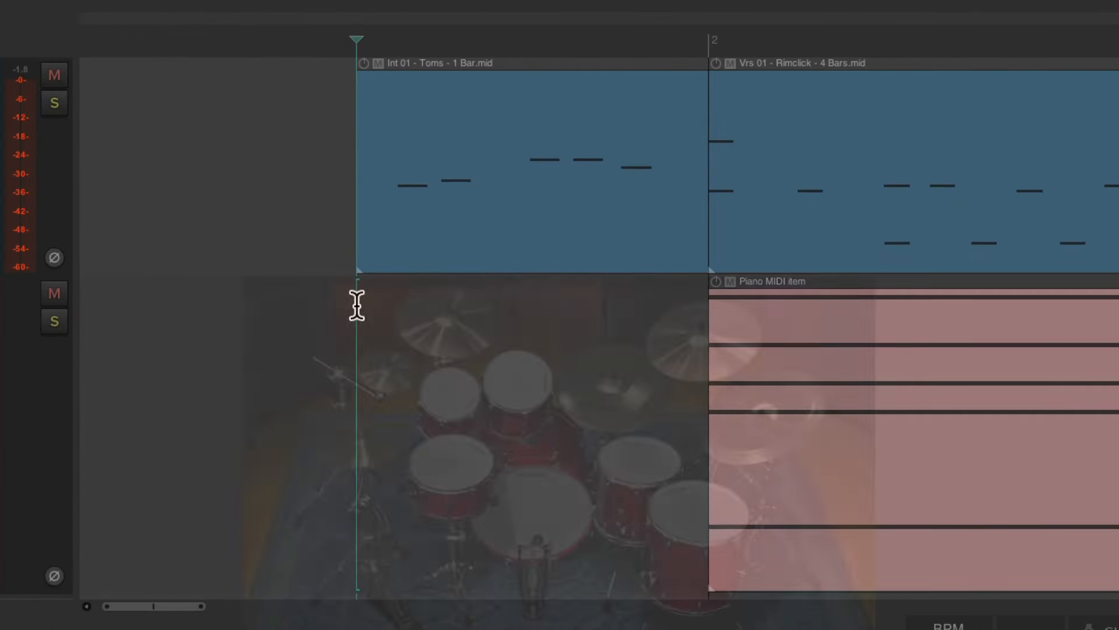
{"action": "key", "text": "space"}
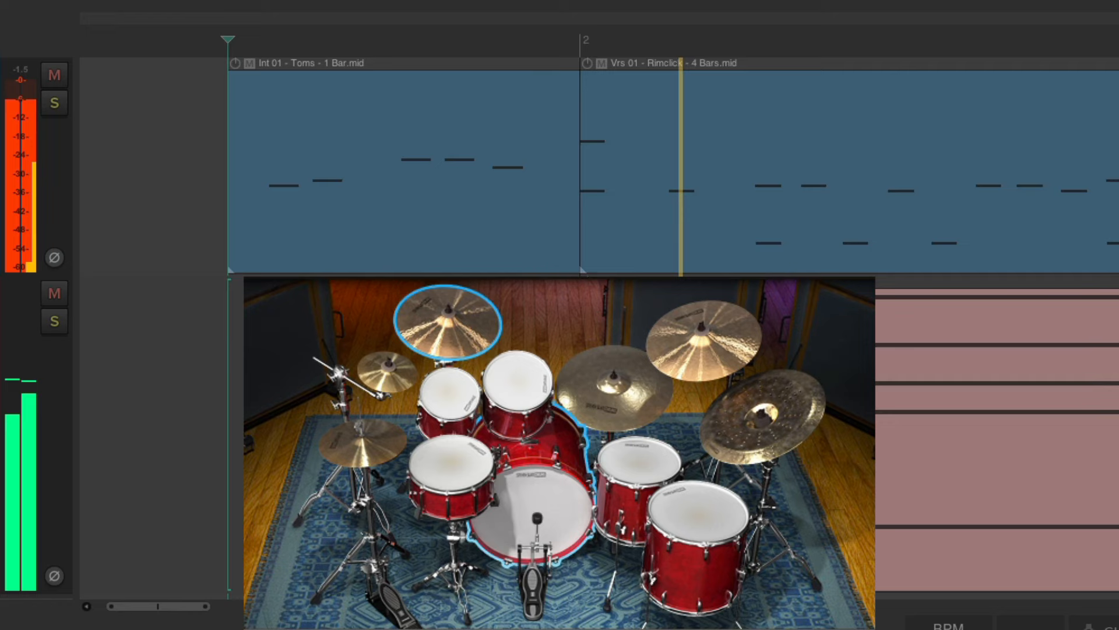